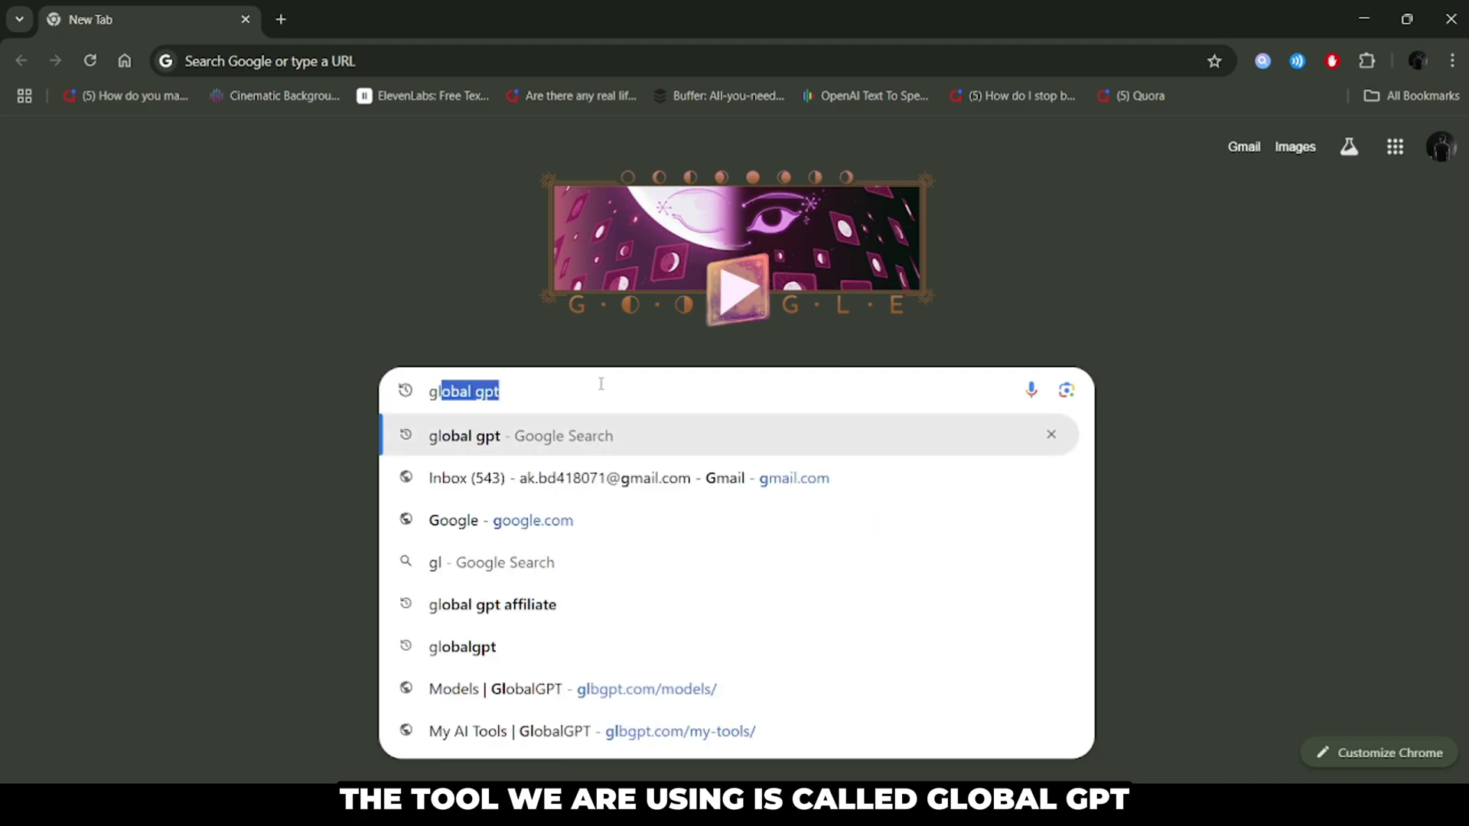
Run a Chrome web search for 'global gpt'.
{"action": "type", "text": "bal "}
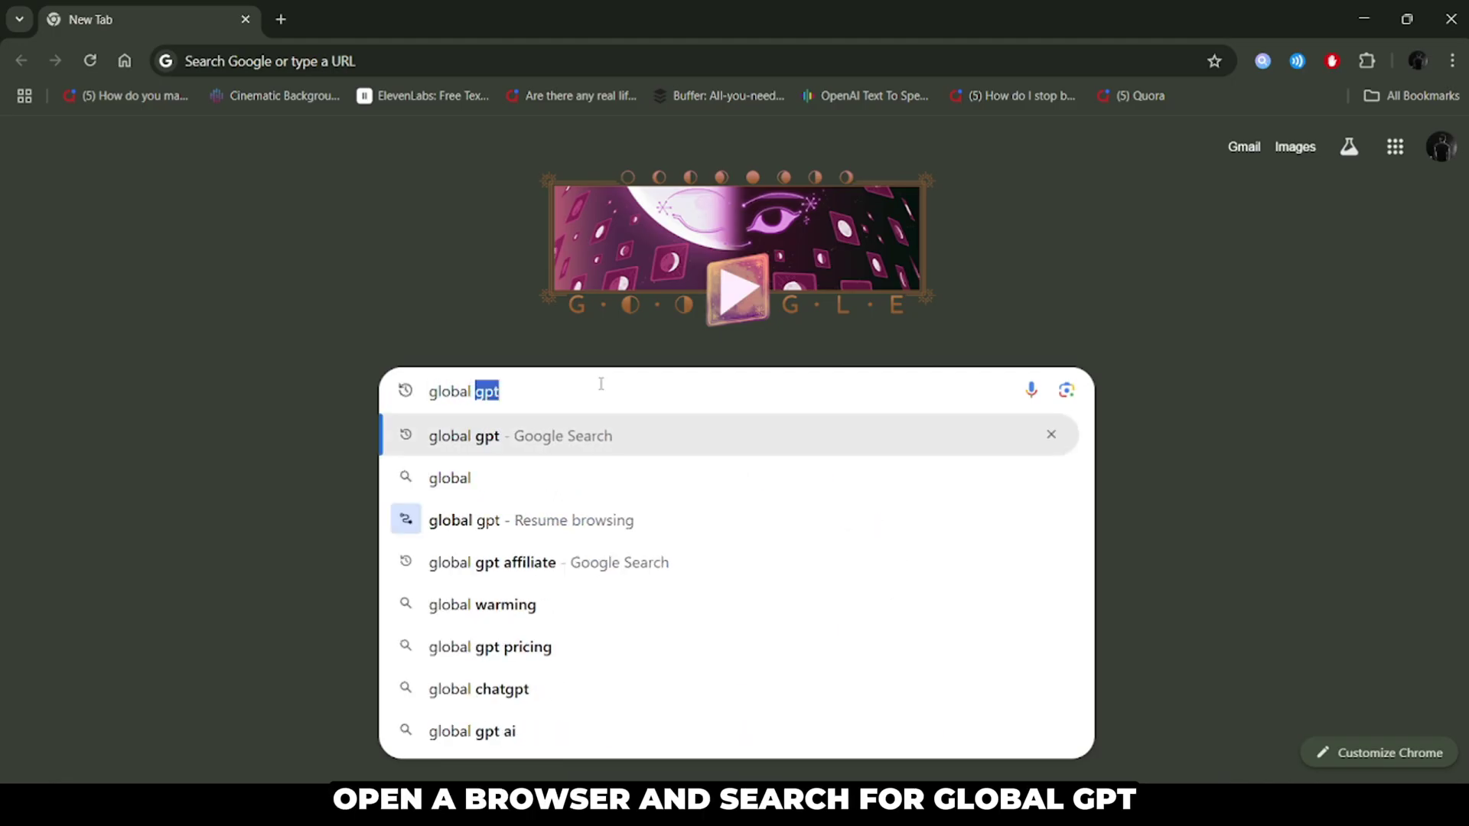
{"action": "type", "text": "gpt"}
{"action": "key", "text": "Return"}
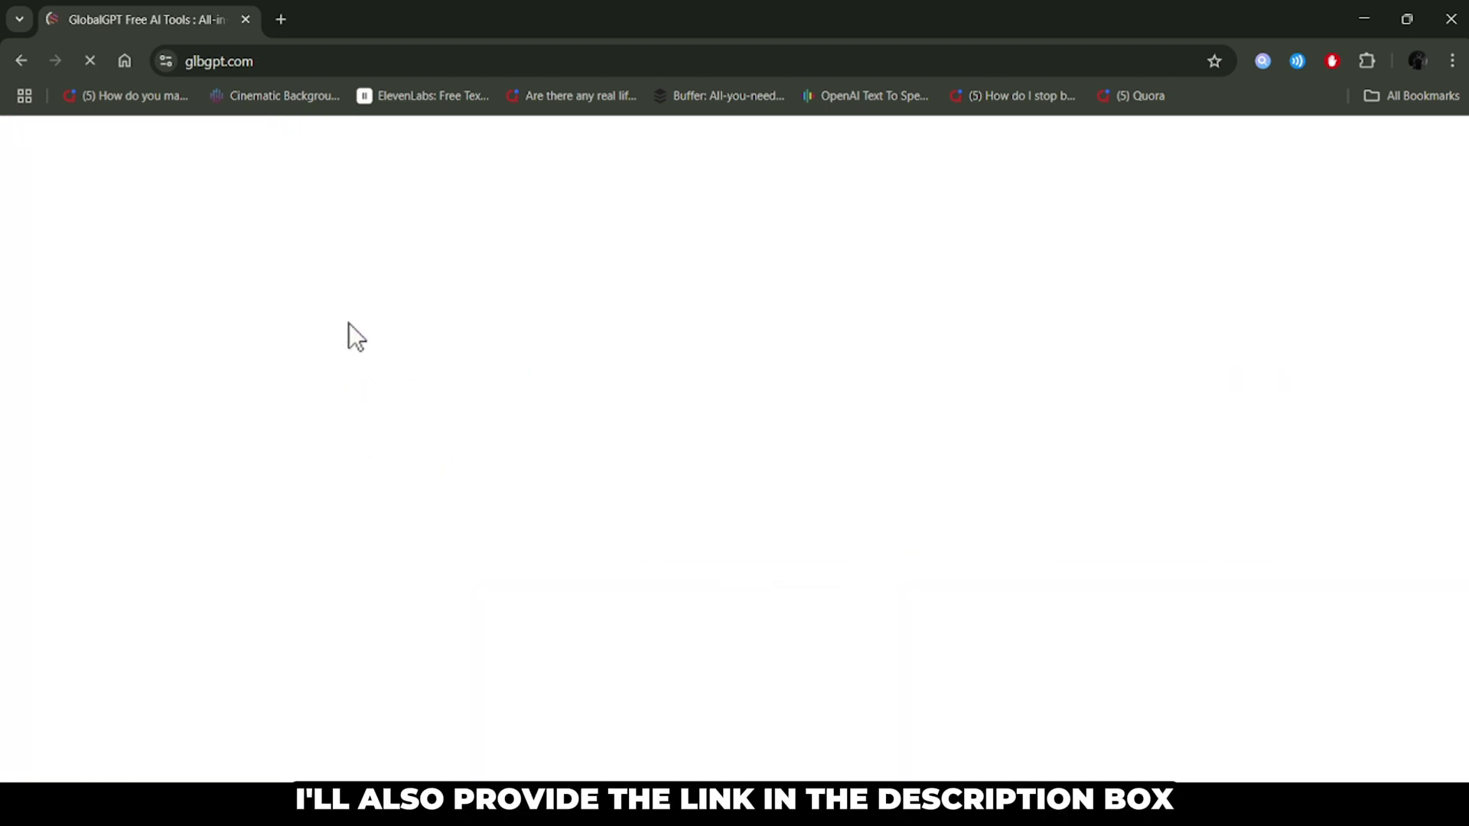
Show GlobalGPT's Chat models with the sidebar collapsed and the promo banner closed.
{"action": "left_click", "coordinate": [184, 332]}
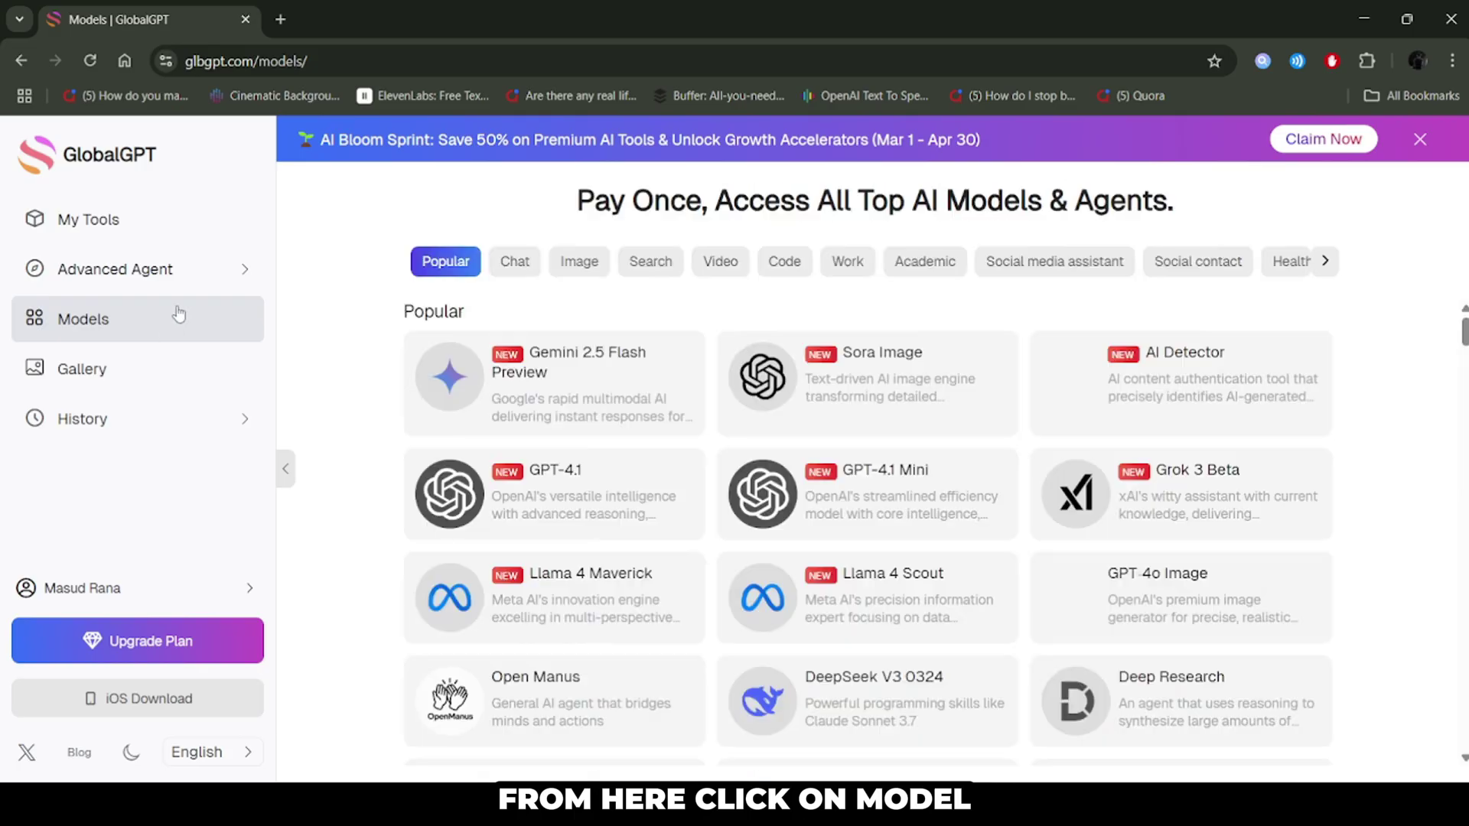
{"action": "left_click", "coordinate": [287, 470]}
{"action": "left_click", "coordinate": [411, 263]}
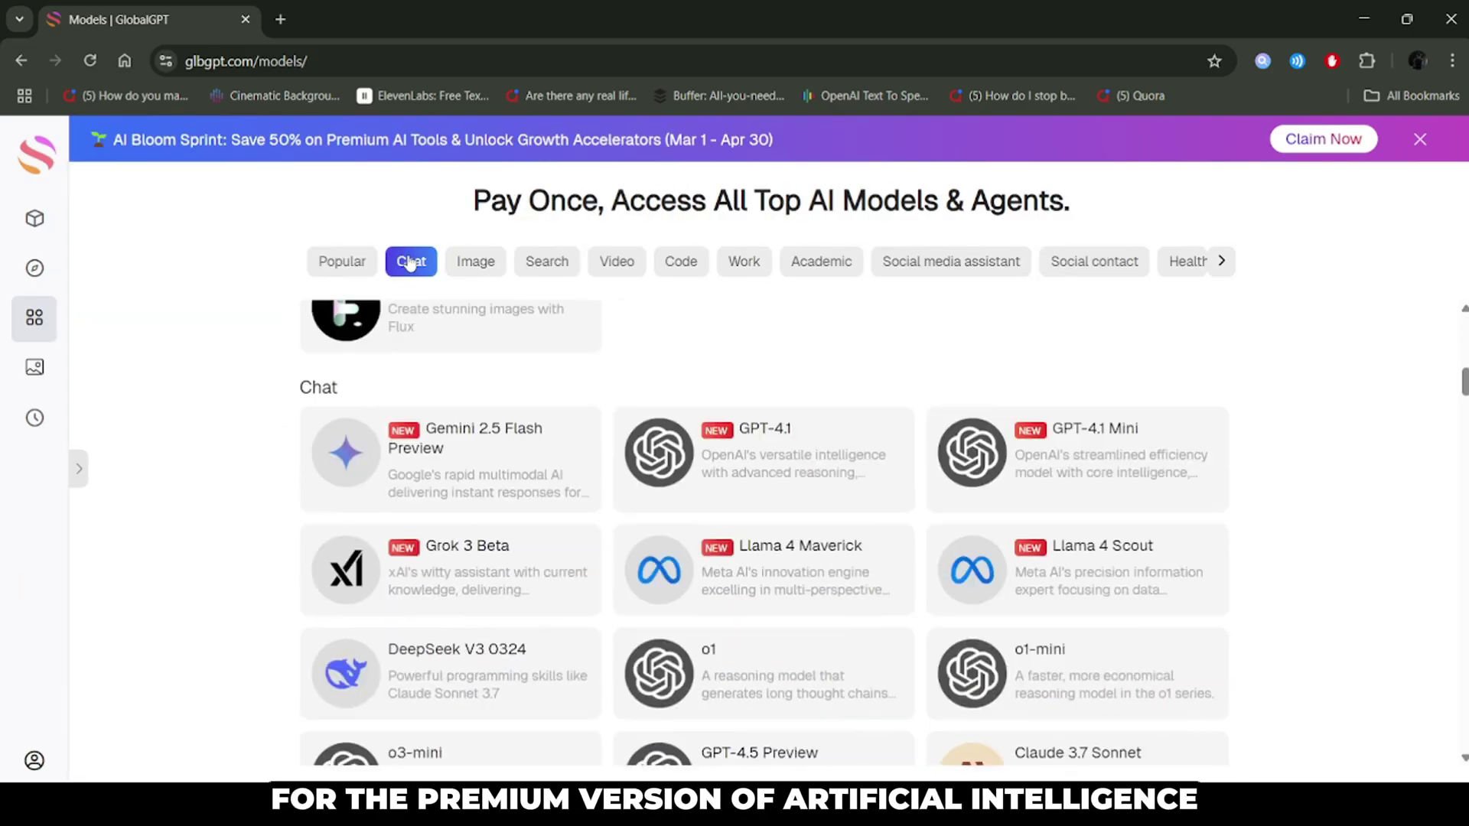
{"action": "left_click", "coordinate": [1412, 138]}
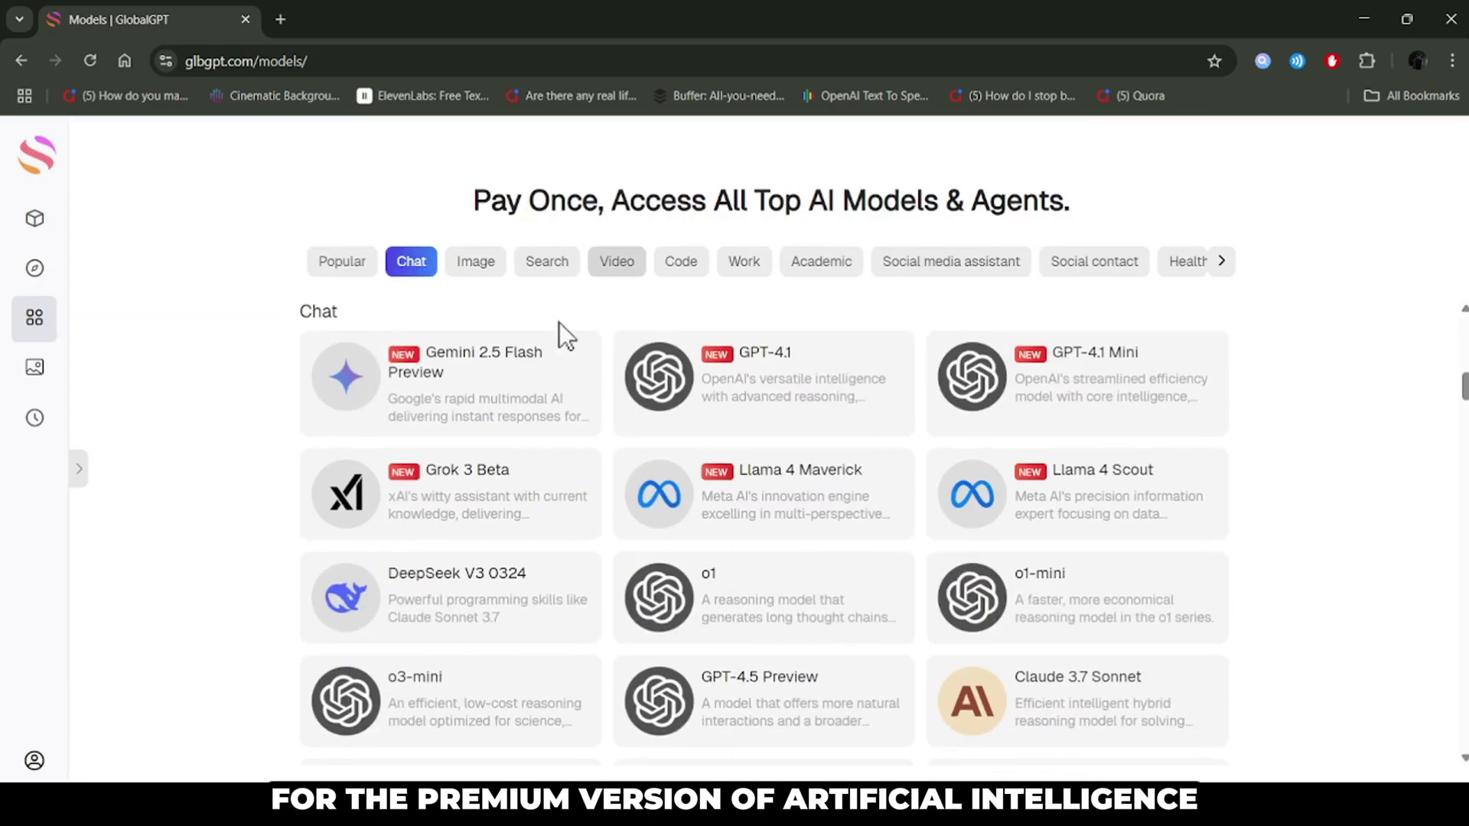
Browse the Chat models and start a chat with GPT-4.5 Preview.
{"action": "scroll", "coordinate": [930, 430], "scroll_direction": "down", "scroll_amount": 3}
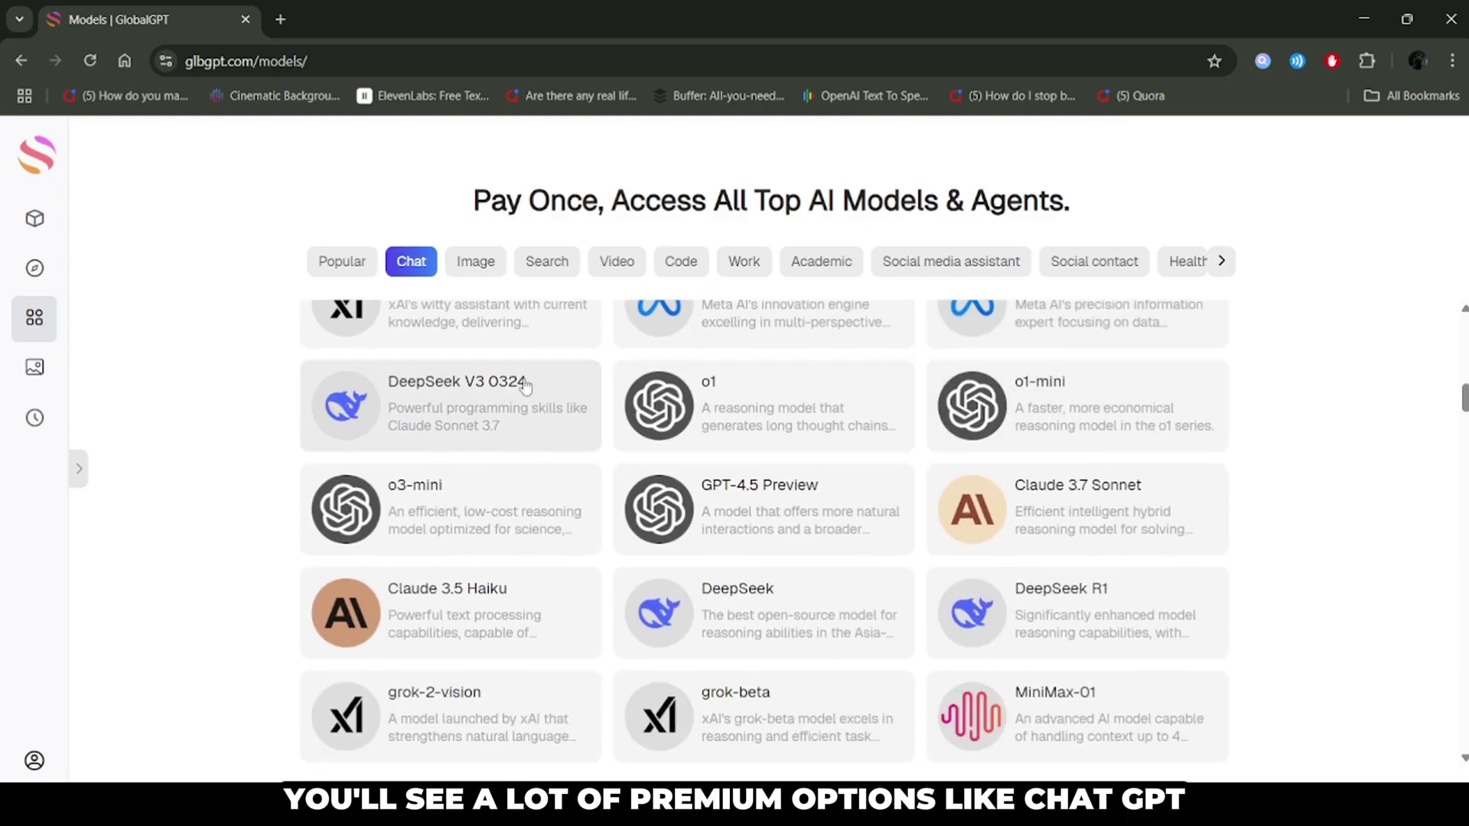
{"action": "scroll", "coordinate": [903, 597], "scroll_direction": "up", "scroll_amount": 3}
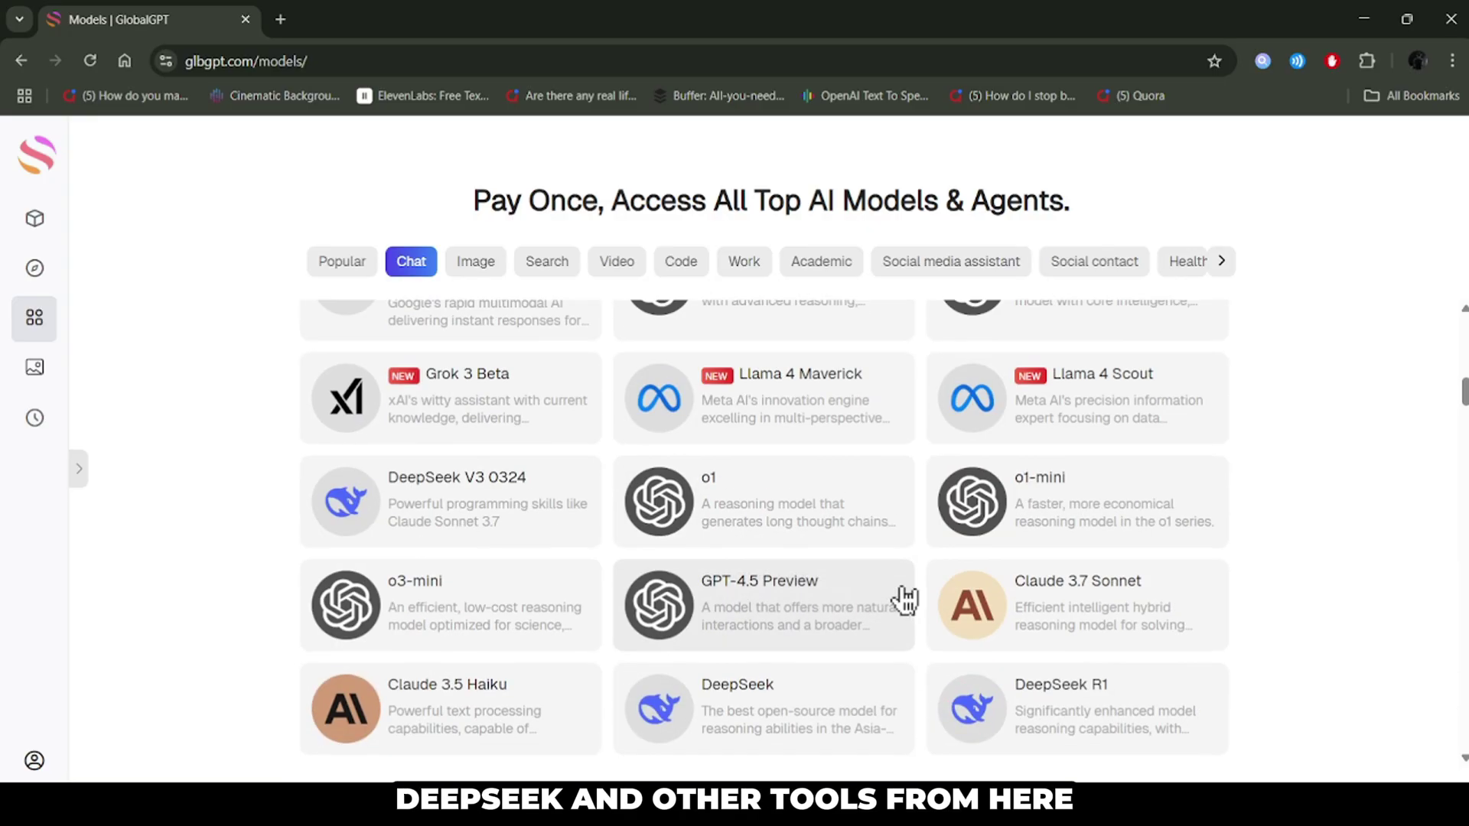
{"action": "scroll", "coordinate": [799, 516], "scroll_direction": "down", "scroll_amount": 1}
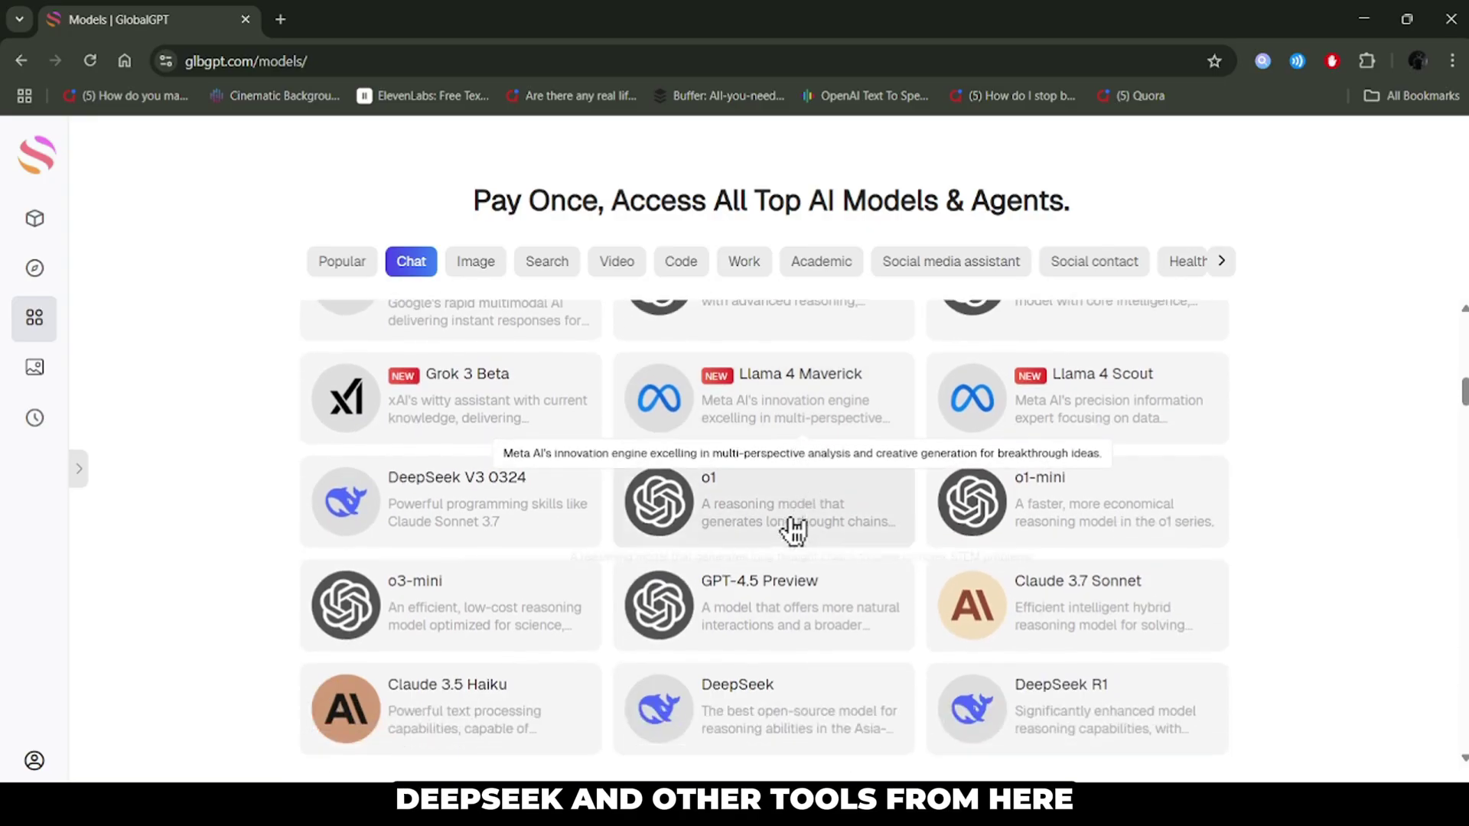
{"action": "left_click", "coordinate": [752, 608]}
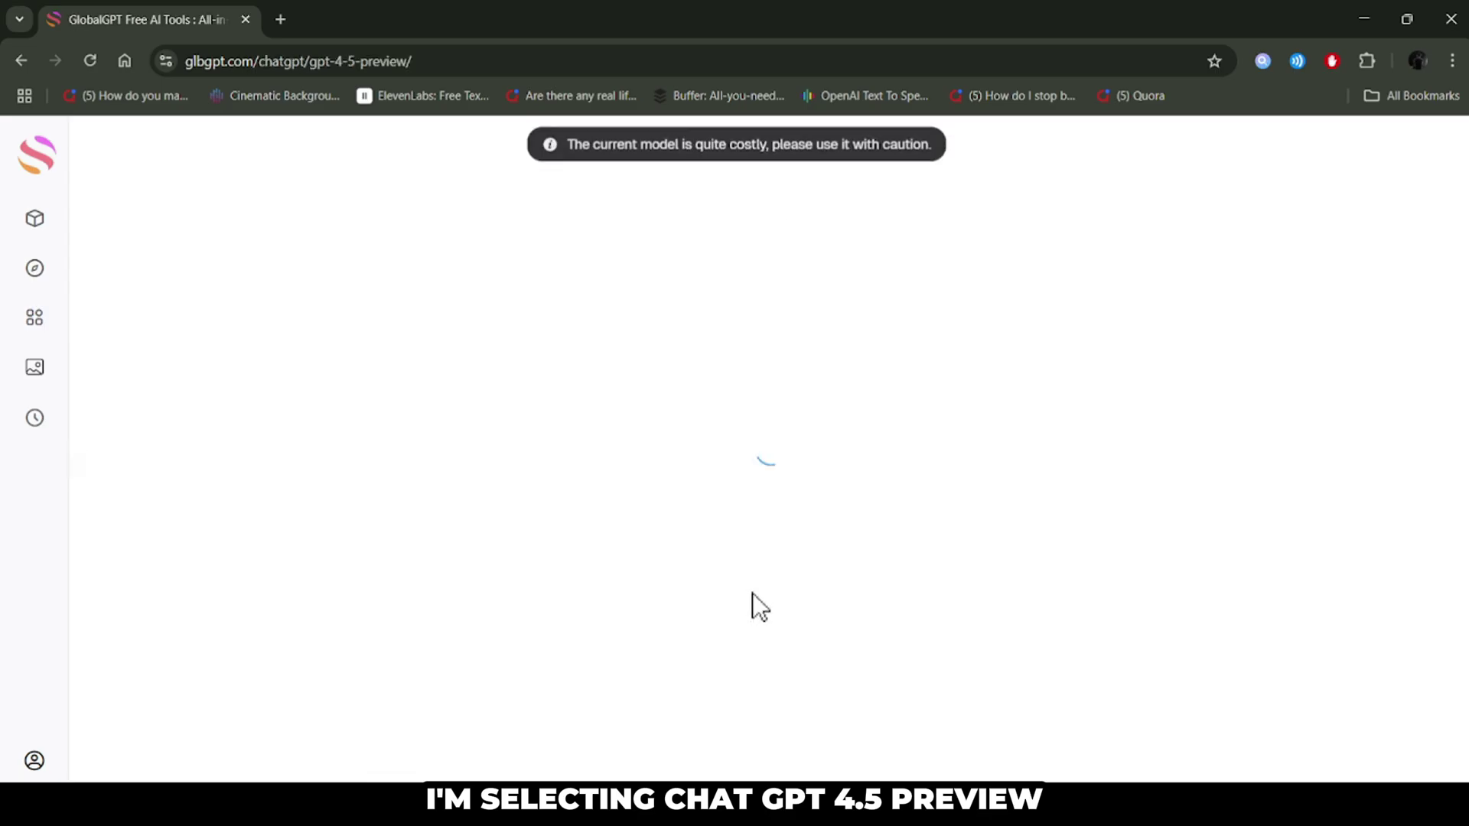
Ask for Pixar-style 3D kids' story titles and copy 'The Journey of the Brave Heart'.
{"action": "type", "text": "Hey "}
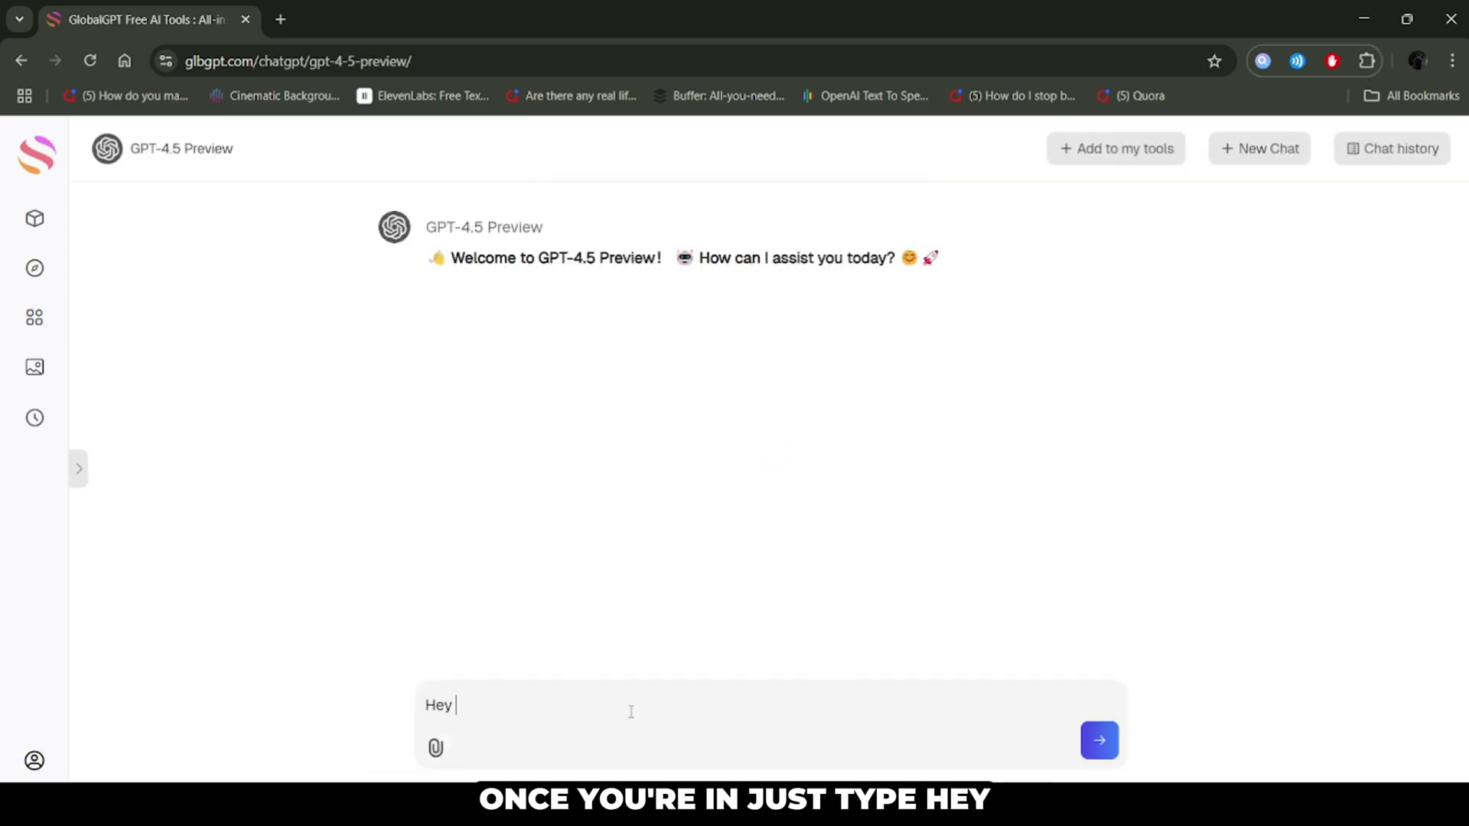
{"action": "type", "text": "Chatgpt, I want to create a 3D animated story for kids"}
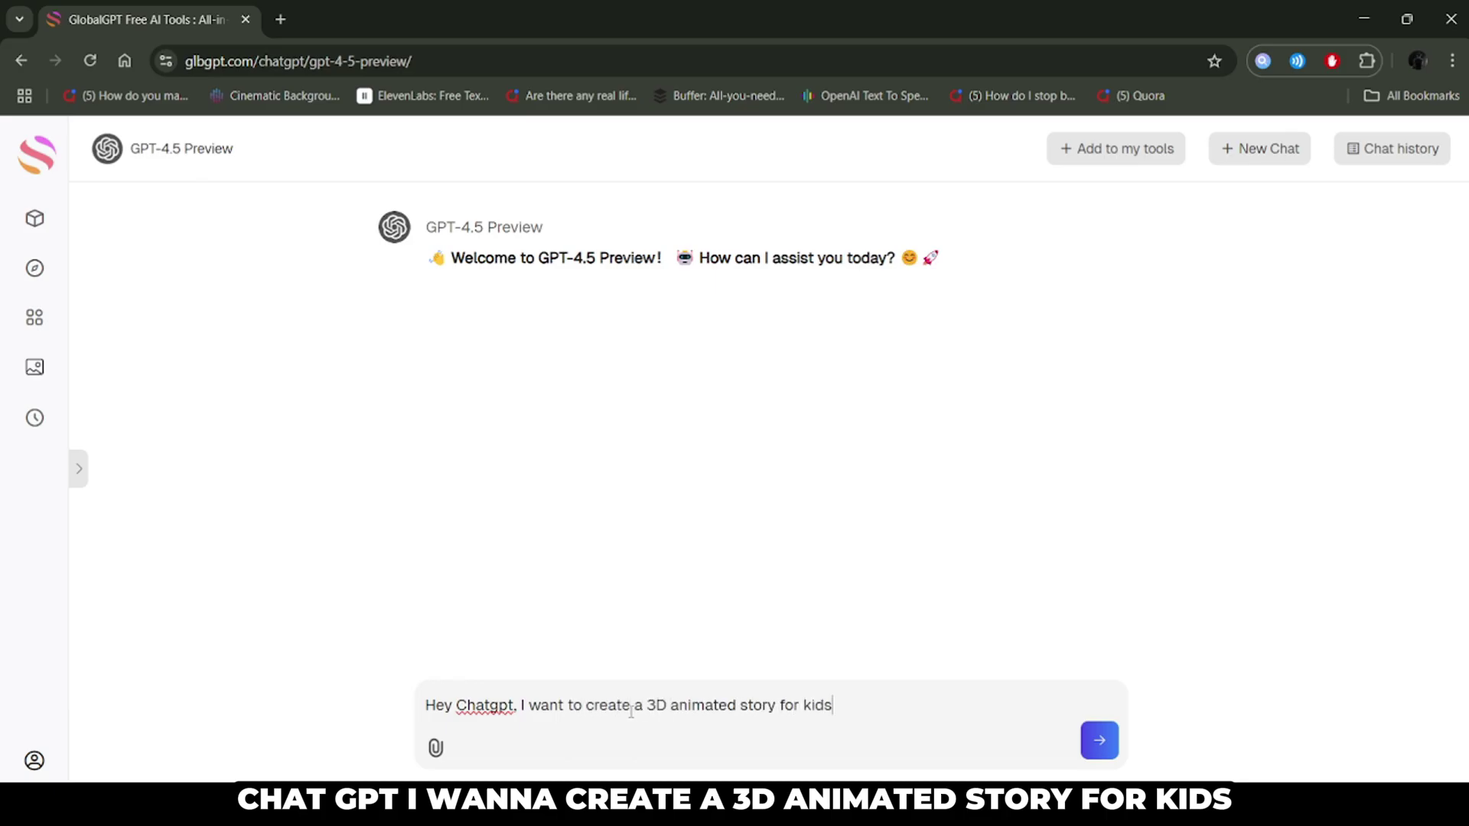
{"action": "type", "text": " in a Pixar Style. Can you"}
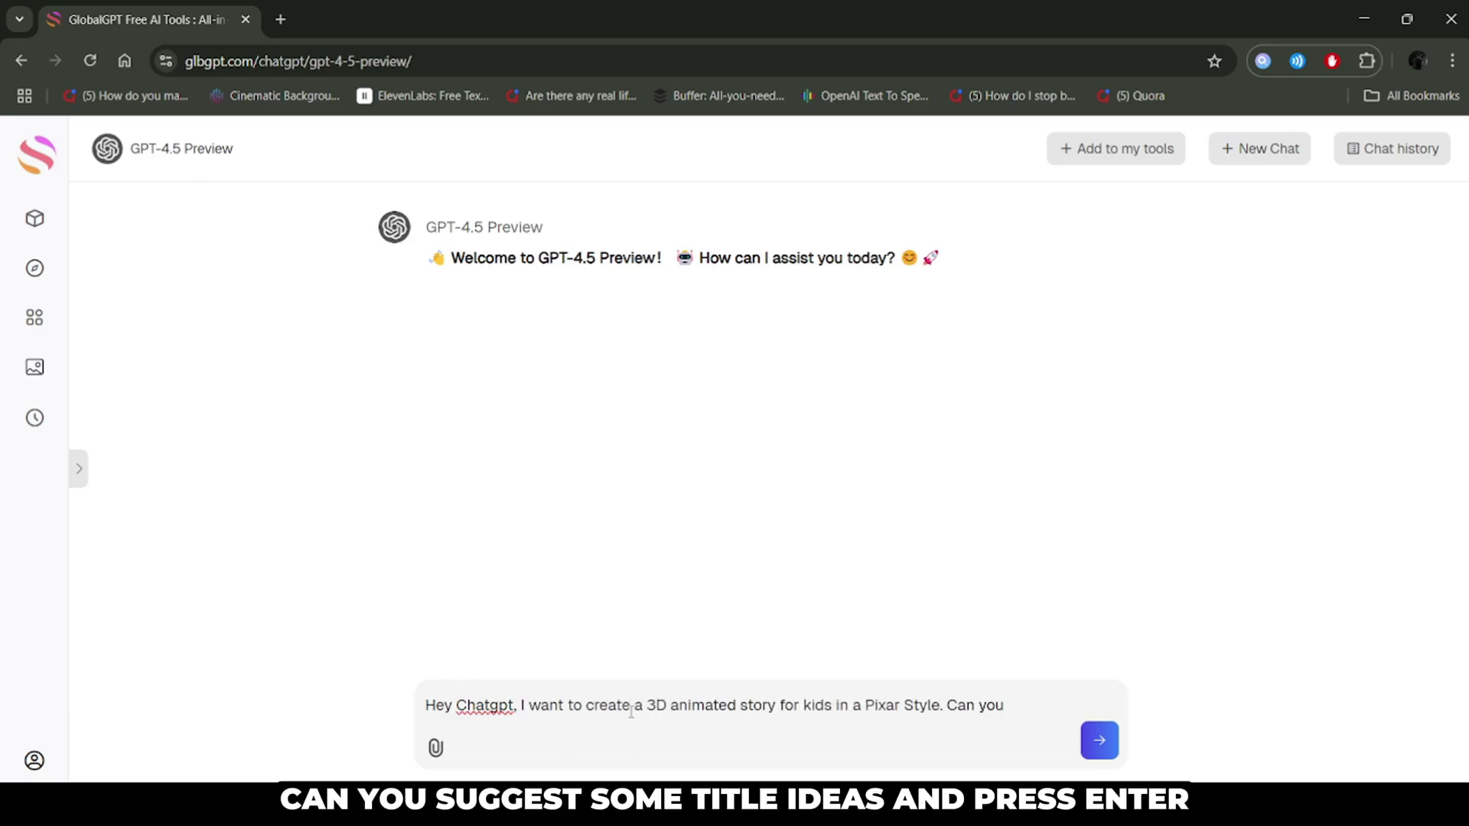
{"action": "type", "text": " give me some title ideas?"}
{"action": "key", "text": "Return"}
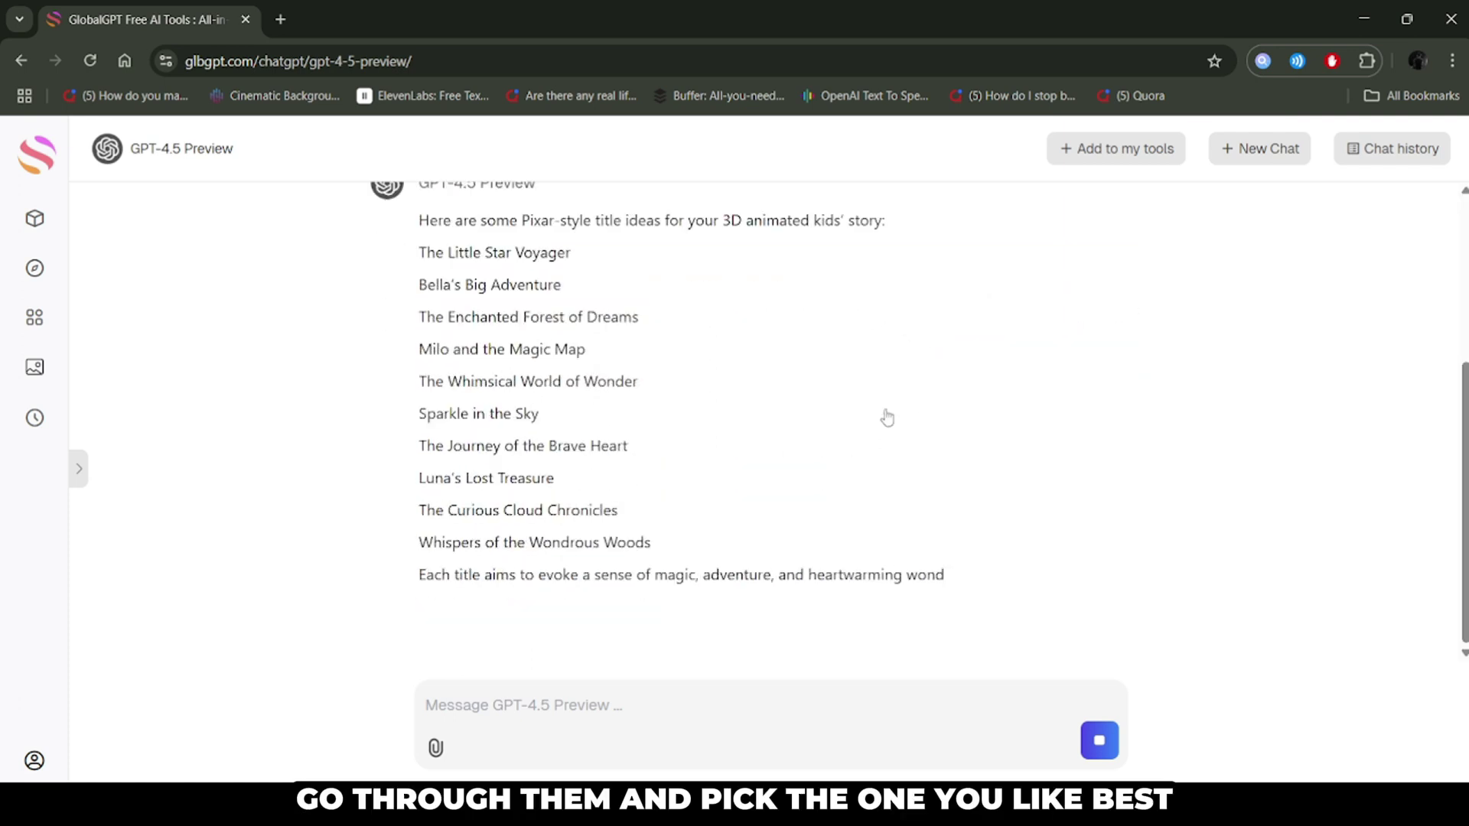
{"action": "right_click", "coordinate": [601, 452]}
{"action": "left_click", "coordinate": [674, 468]}
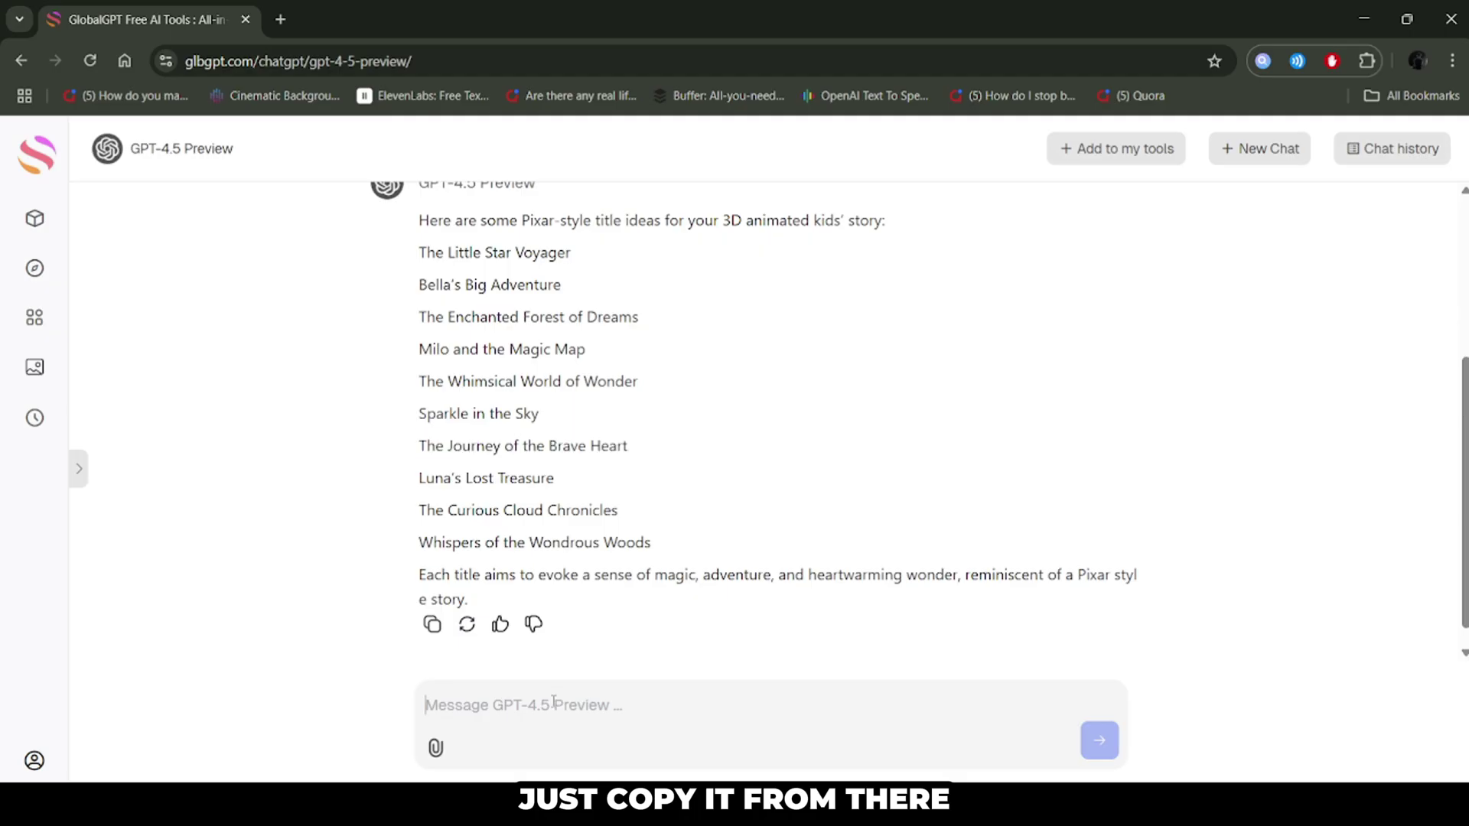
Request a 12-scene 'The Journey of the Brave Heart' script with character profiles and image/motion prompts.
{"action": "left_click", "coordinate": [553, 702]}
{"action": "type", "text": "I've chosen the title \""}
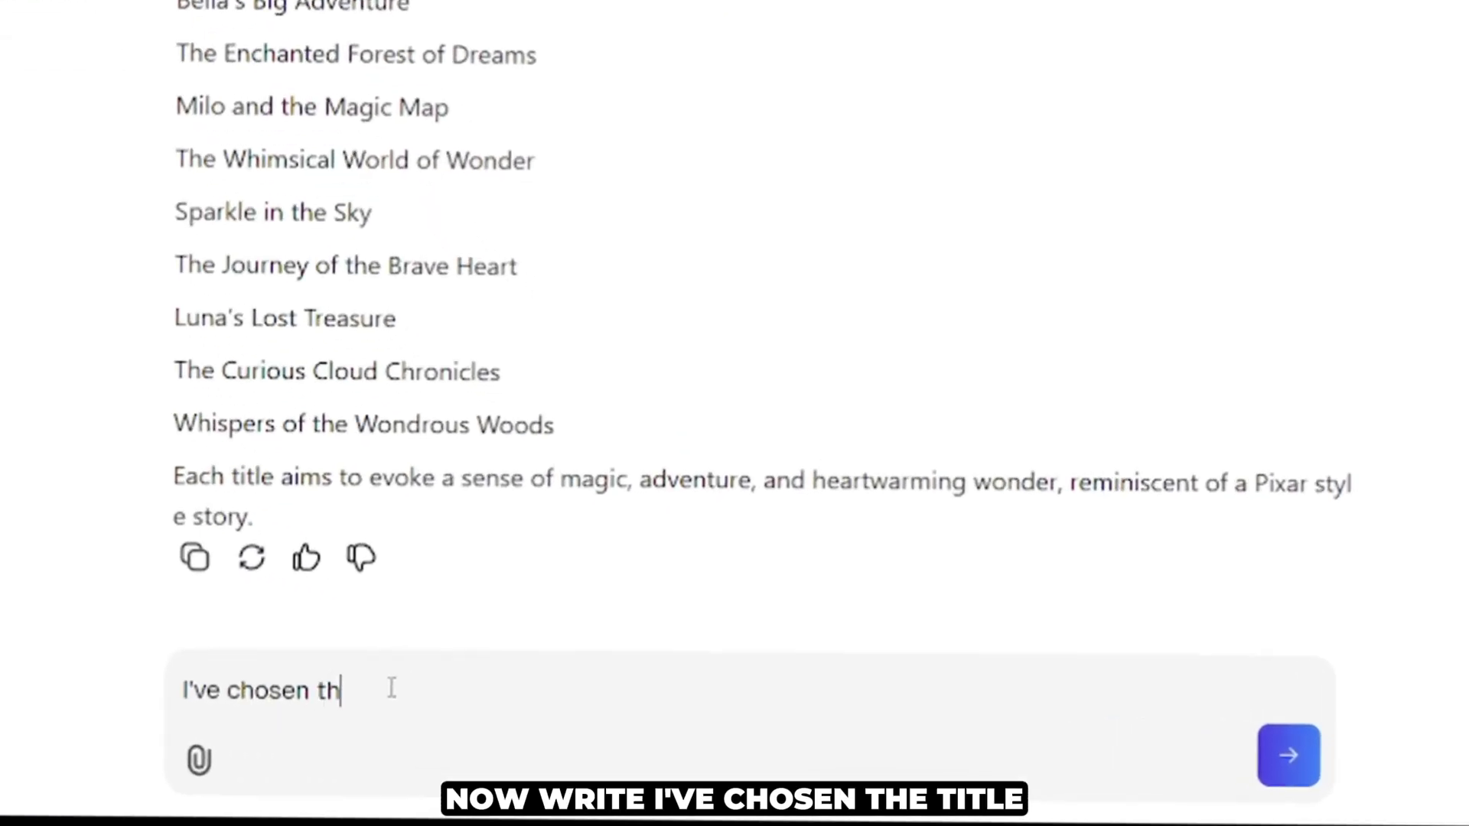
{"action": "key", "text": "ctrl+v"}
{"action": "type", "text": "\". Can you help me wr"}
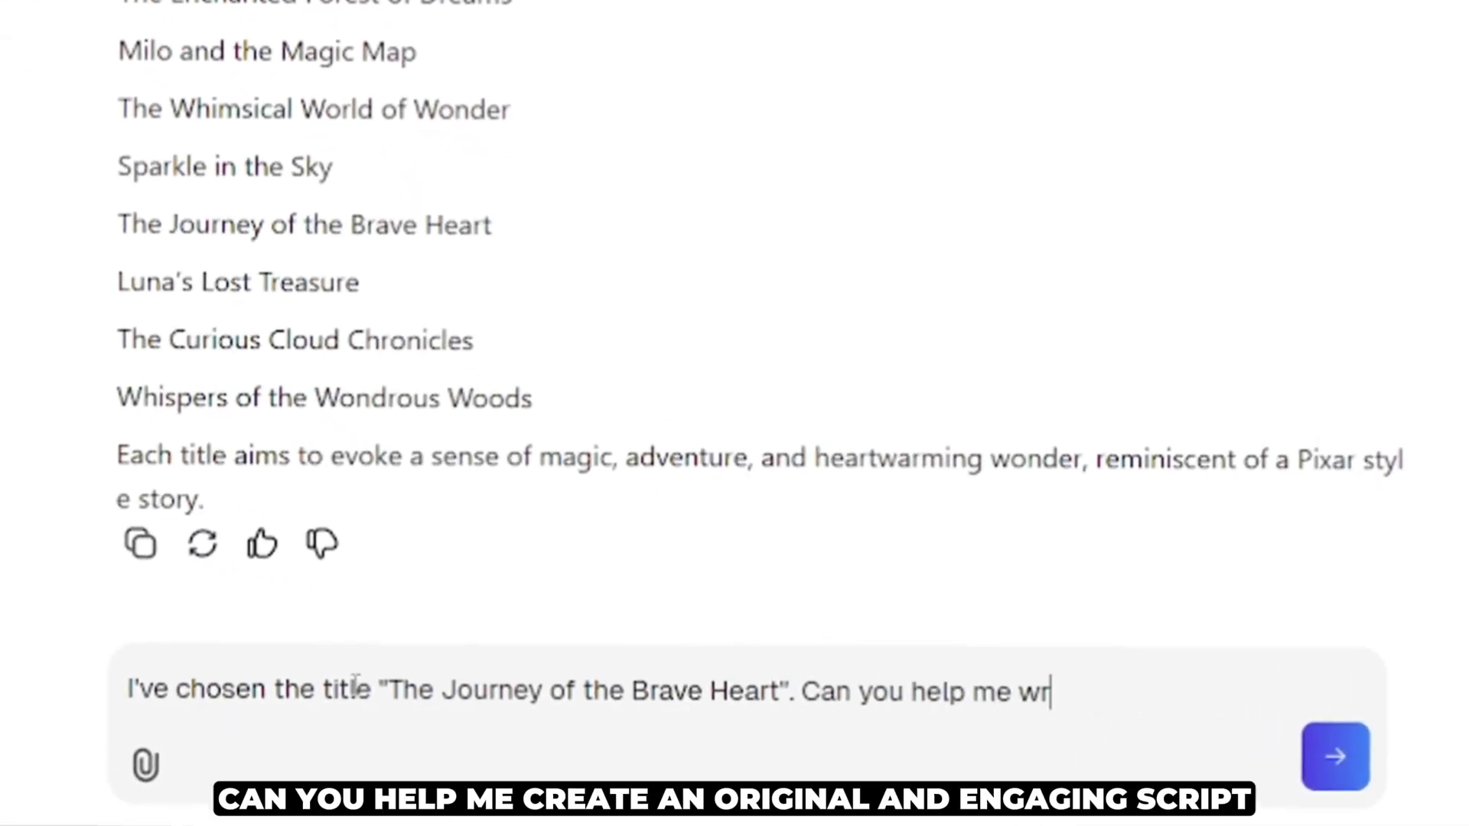
{"action": "type", "text": "ite an original and engaging script for t"}
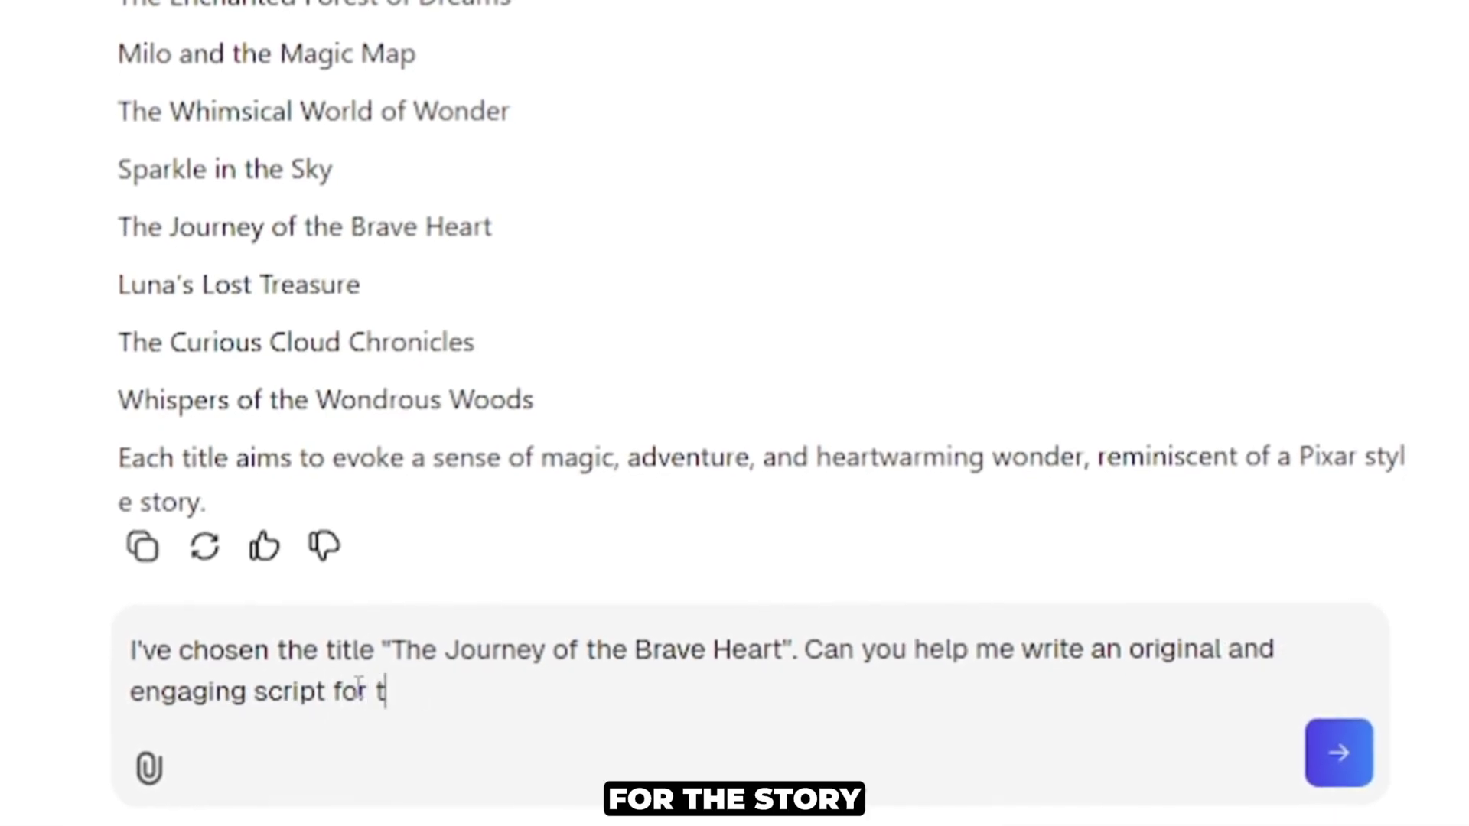
{"action": "type", "text": "he story? I plan to create a YouTube video"}
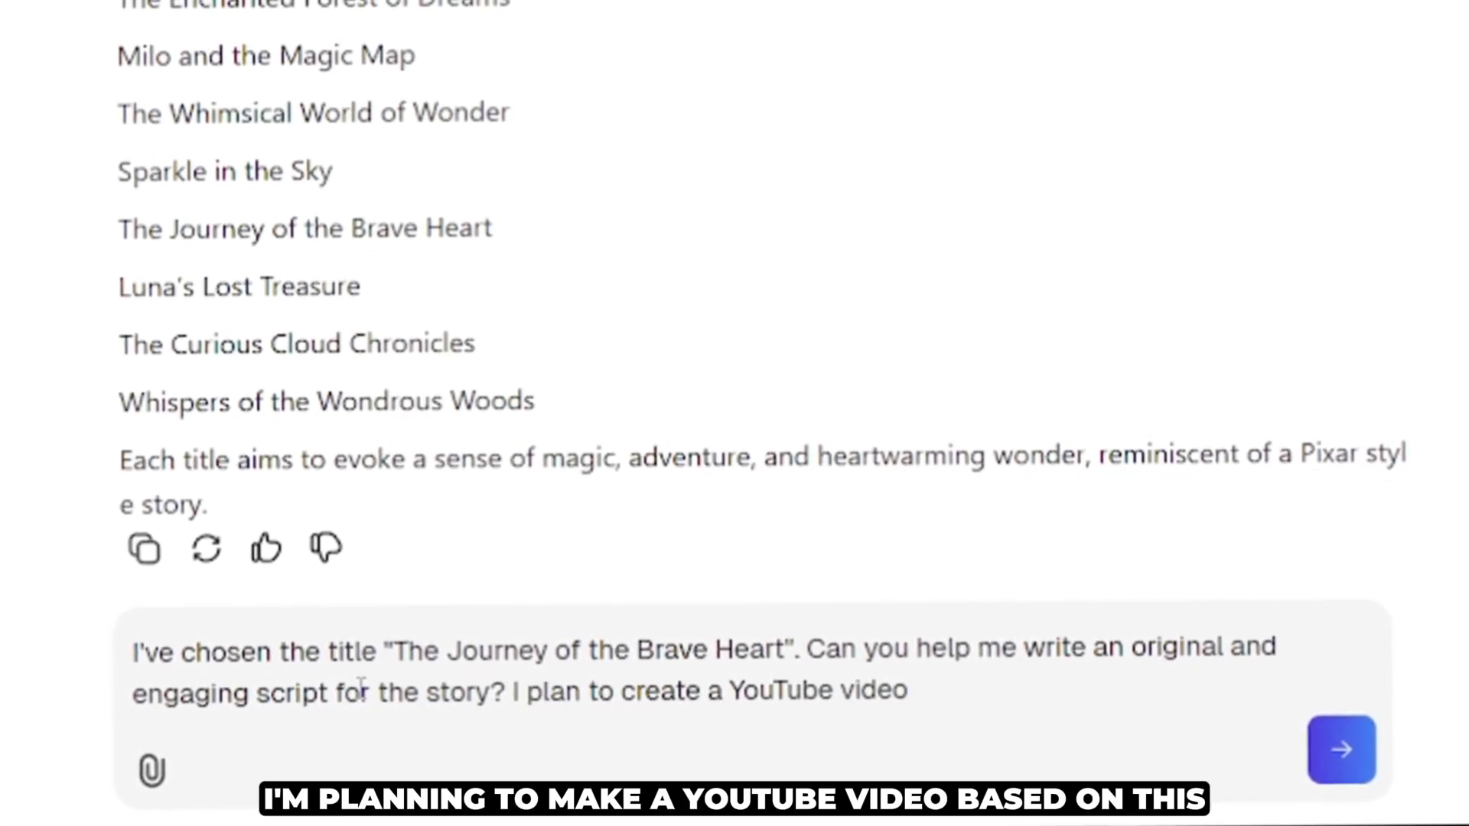
{"action": "type", "text": " based on the story, so please devide it into "}
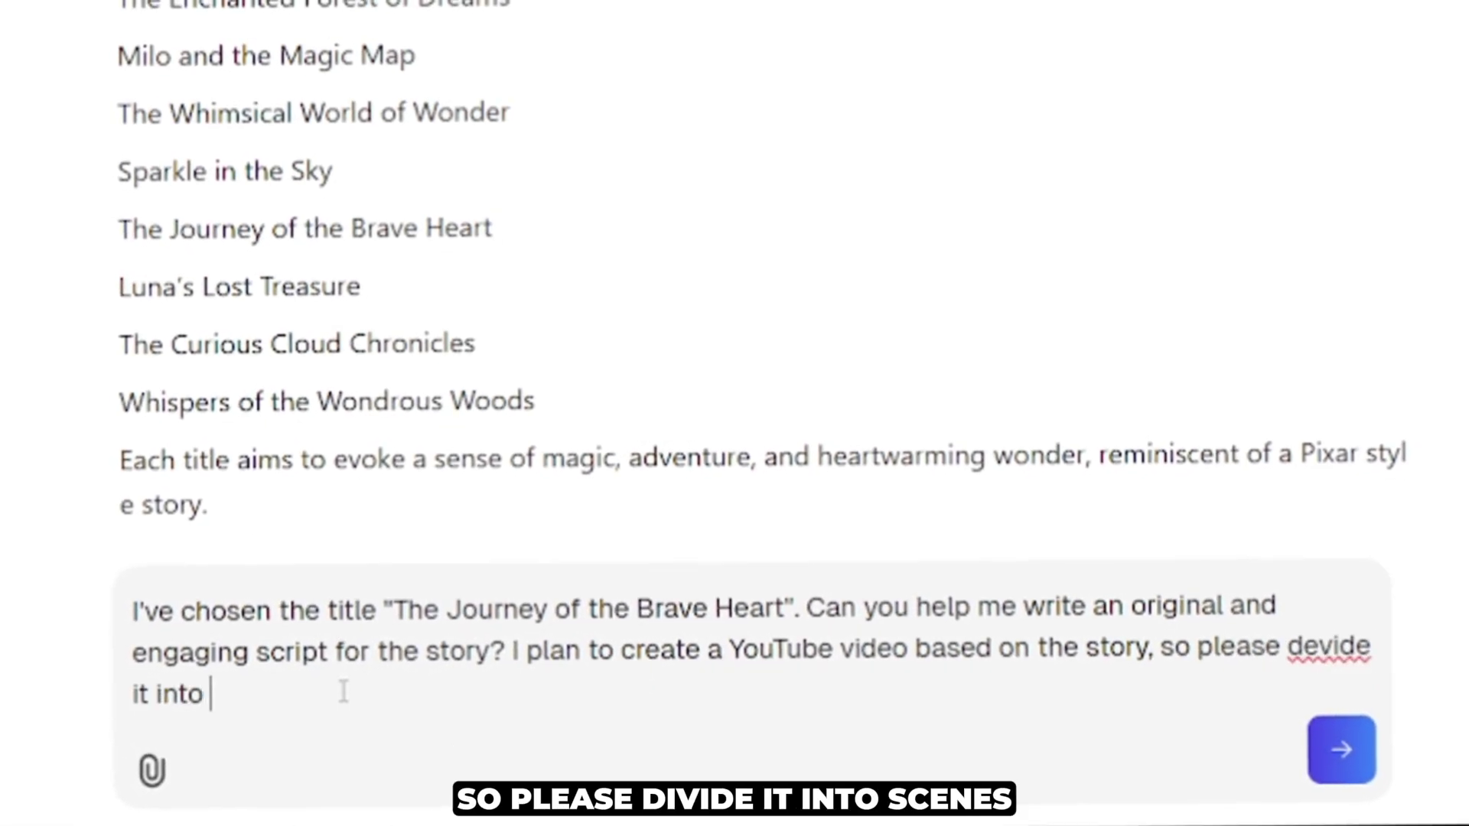
{"action": "type", "text": "12 scenes and provide an image pro"}
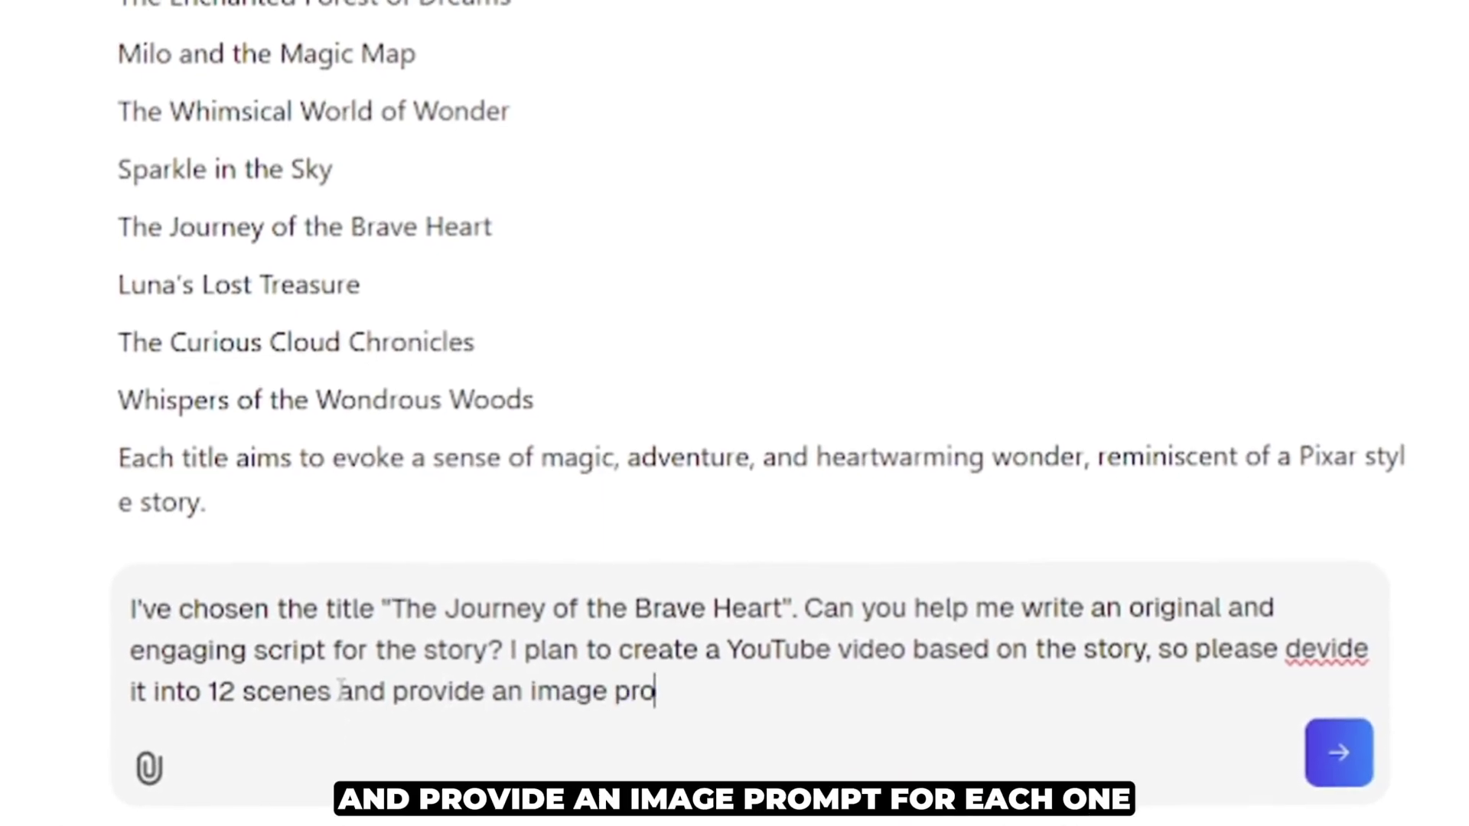
{"action": "key", "text": "BackSpace"}
{"action": "key", "text": "BackSpace"}
{"action": "key", "text": "BackSpace"}
{"action": "key", "text": "BackSpace"}
{"action": "key", "text": "BackSpace"}
{"action": "type", "text": "one. To ensure consistency in the"}
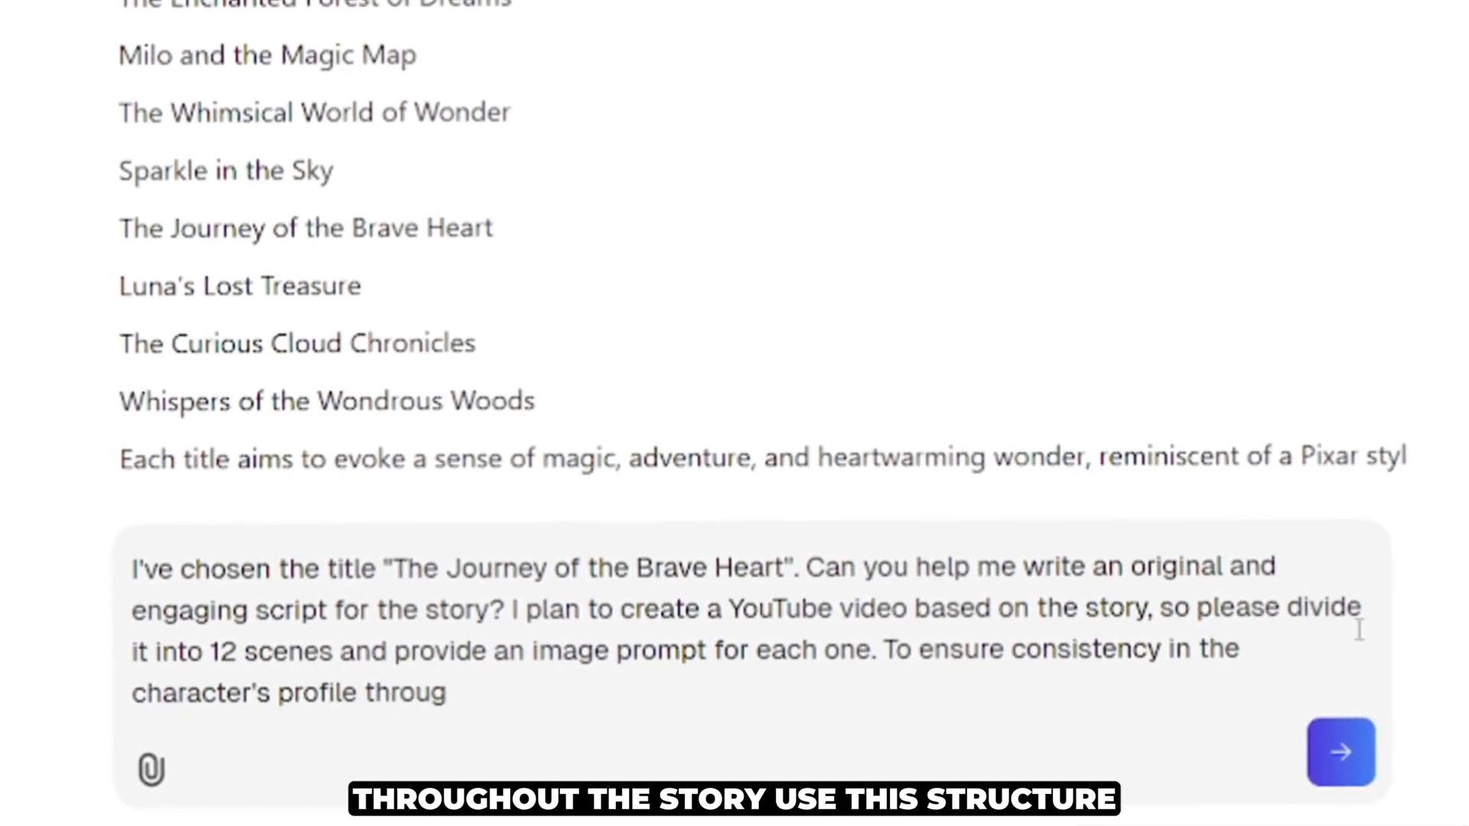
{"action": "type", "text": "h"}
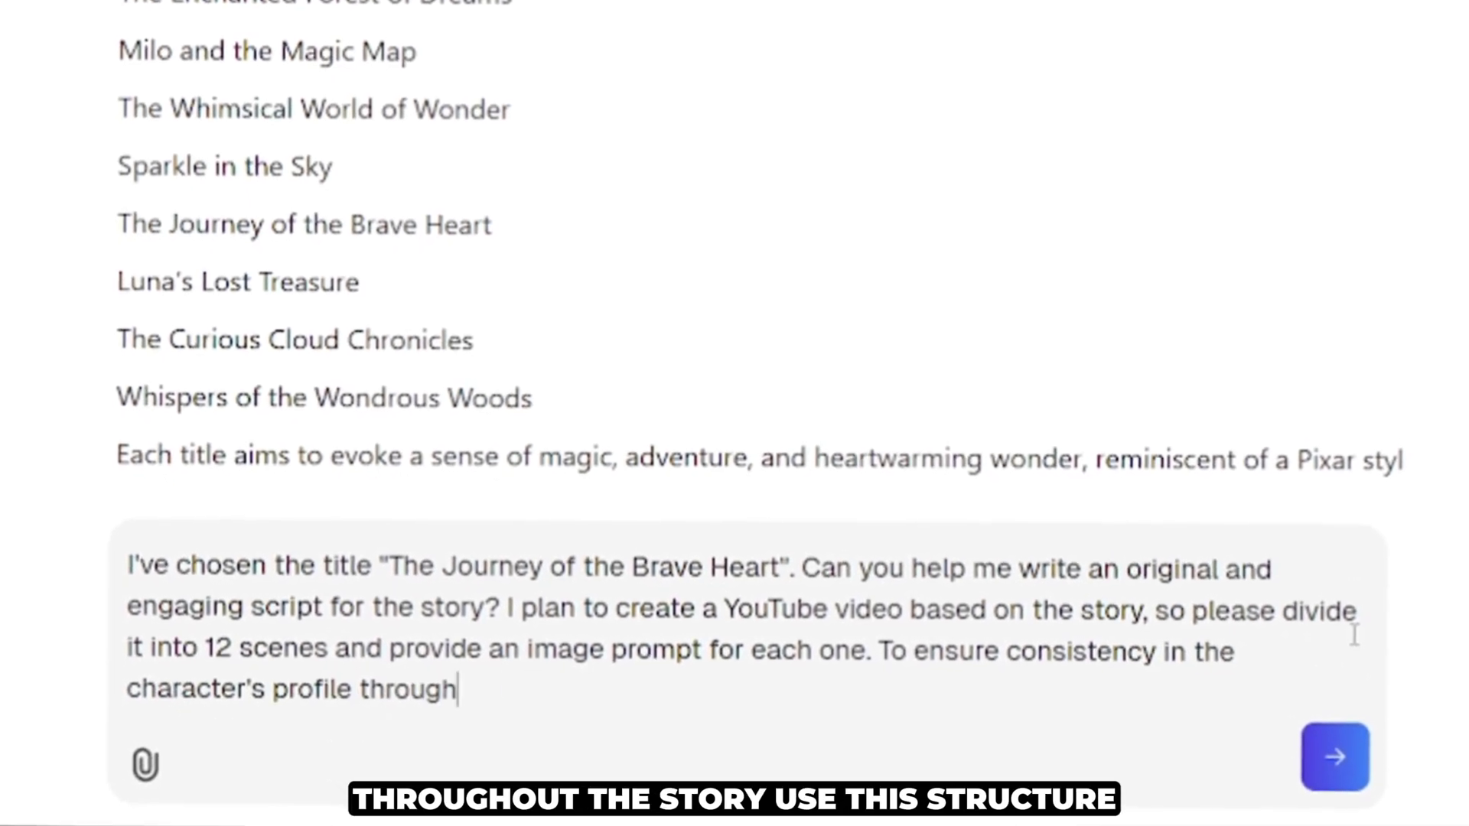
{"action": "type", "text": "out the story, please use the following structure: xha"}
{"action": "key", "text": "BackSpace"}
{"action": "key", "text": "BackSpace"}
{"action": "key", "text": "BackSpace"}
{"action": "type", "text": "character name, age, gender, hairstyl"}
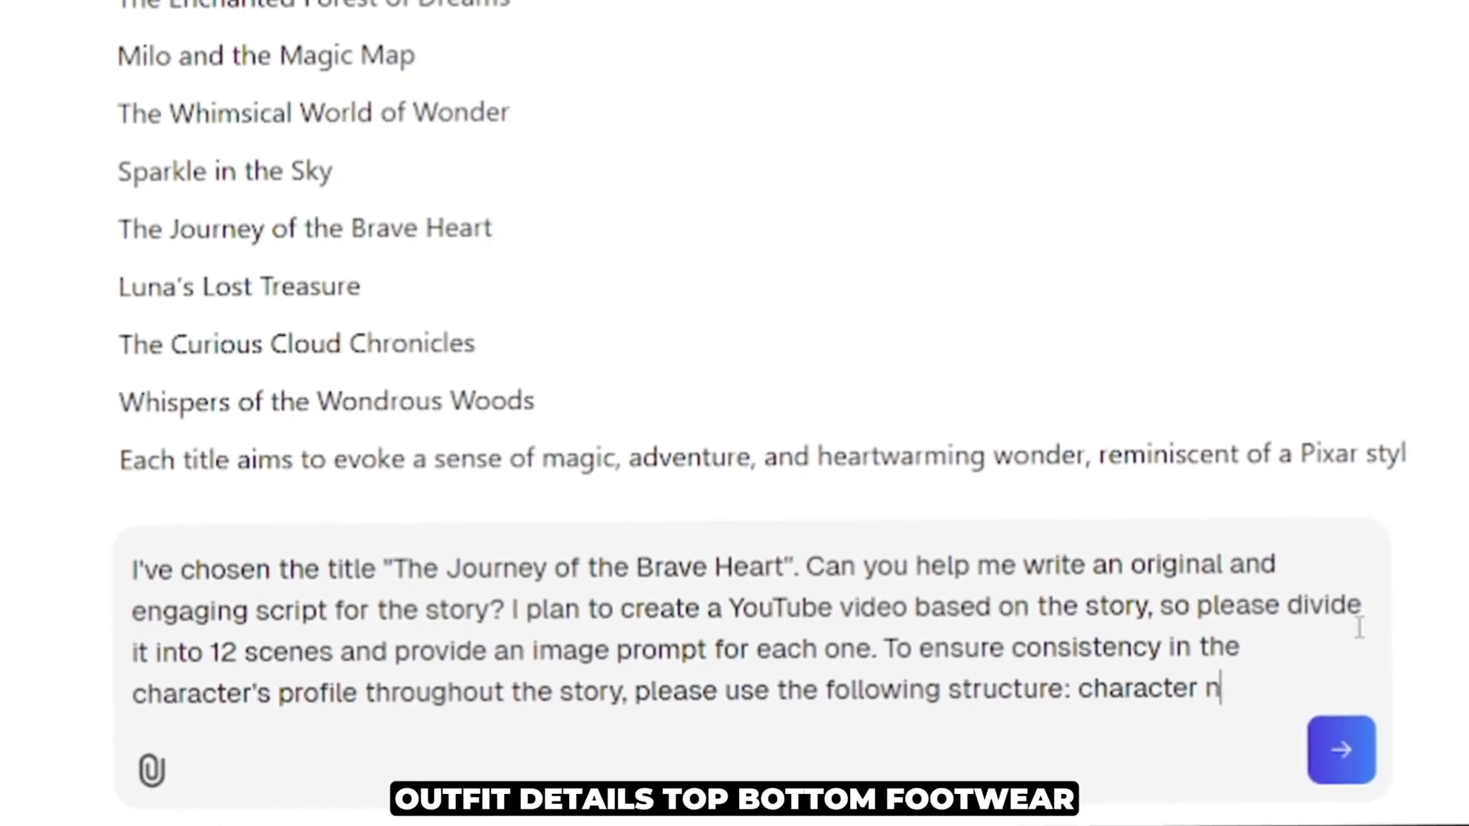
{"action": "type", "text": "e, face description, outfit ( top, but"}
{"action": "key", "text": "BackSpace"}
{"action": "key", "text": "BackSpace"}
{"action": "type", "text": "ottom, footwear ), backgrou"}
{"action": "type", "text": "nd description and action. Also gi"}
{"action": "type", "text": "ve me every image motion prompt for image to video "}
{"action": "type", "text": "generation."}
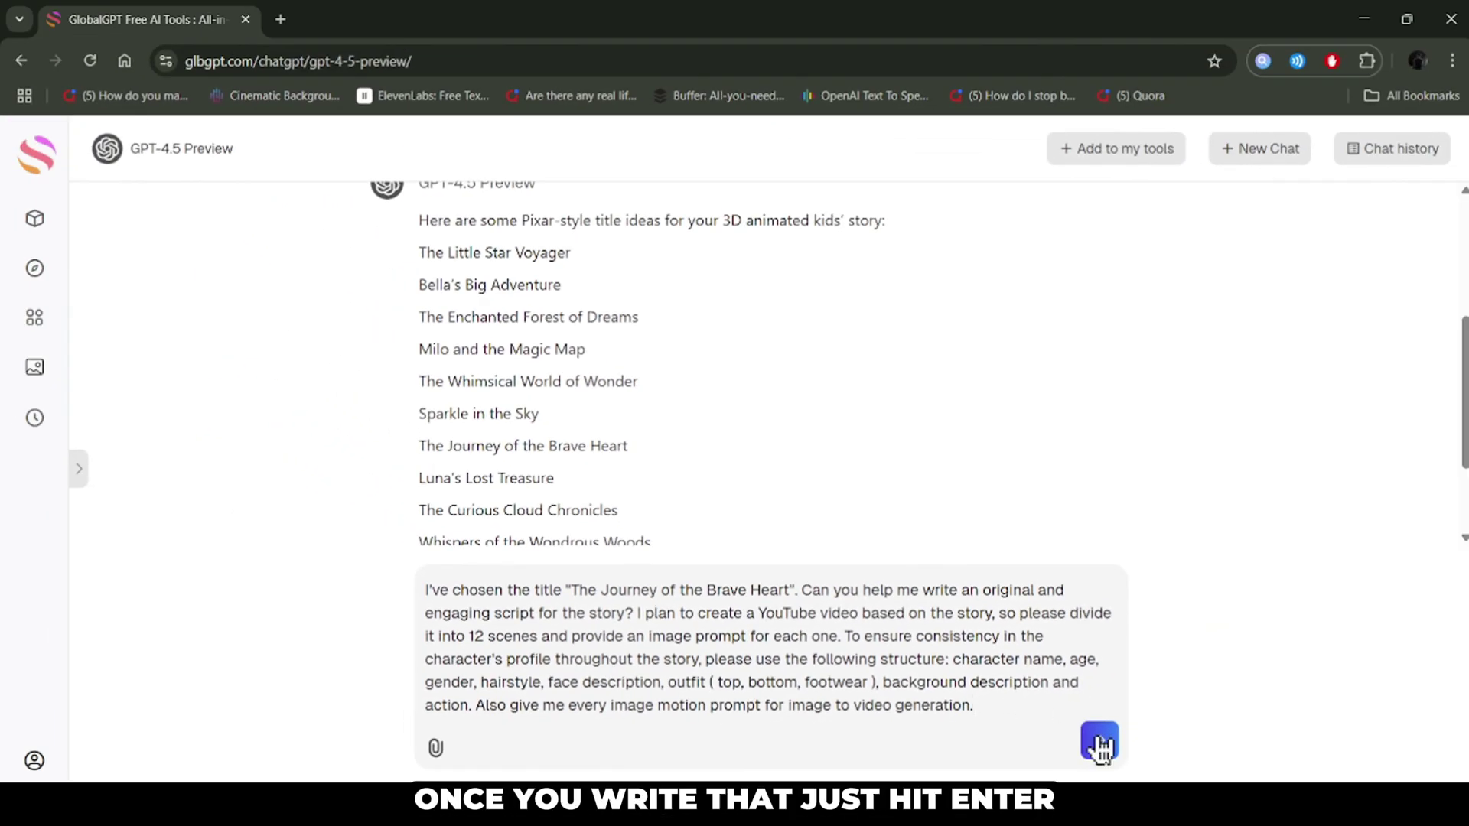
{"action": "left_click", "coordinate": [1100, 741]}
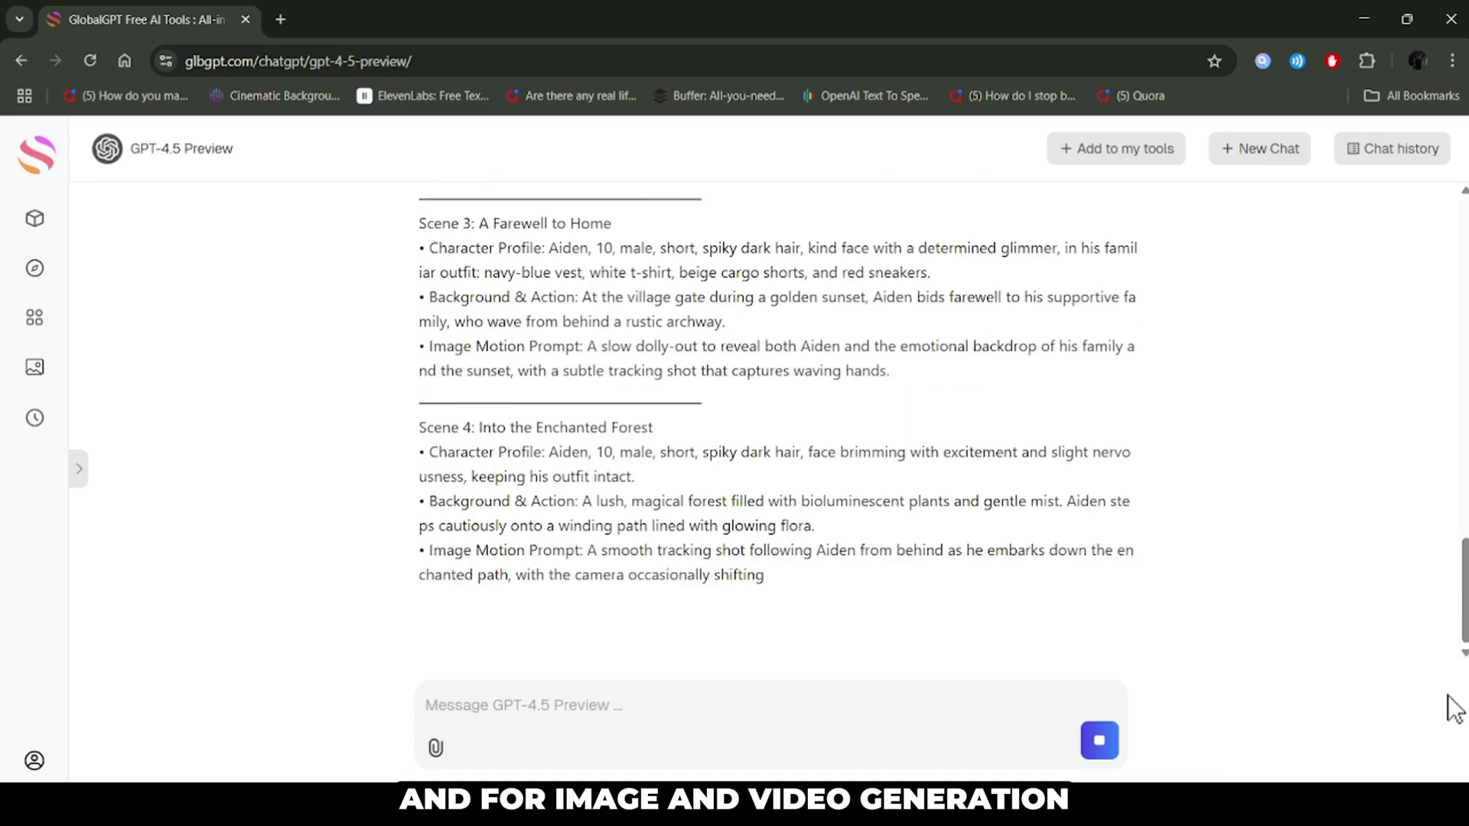
Scroll back to Scene 1 and select the reply through Scene 12.
{"action": "scroll", "coordinate": [591, 423], "scroll_direction": "up", "scroll_amount": 20}
{"action": "scroll", "coordinate": [591, 423], "scroll_direction": "up", "scroll_amount": 5}
{"action": "left_click_drag", "start_coordinate": [413, 285], "coordinate": [723, 495]}
{"action": "scroll", "coordinate": [610, 427], "scroll_direction": "down", "scroll_amount": 10}
{"action": "scroll", "coordinate": [648, 480], "scroll_direction": "down", "scroll_amount": 15}
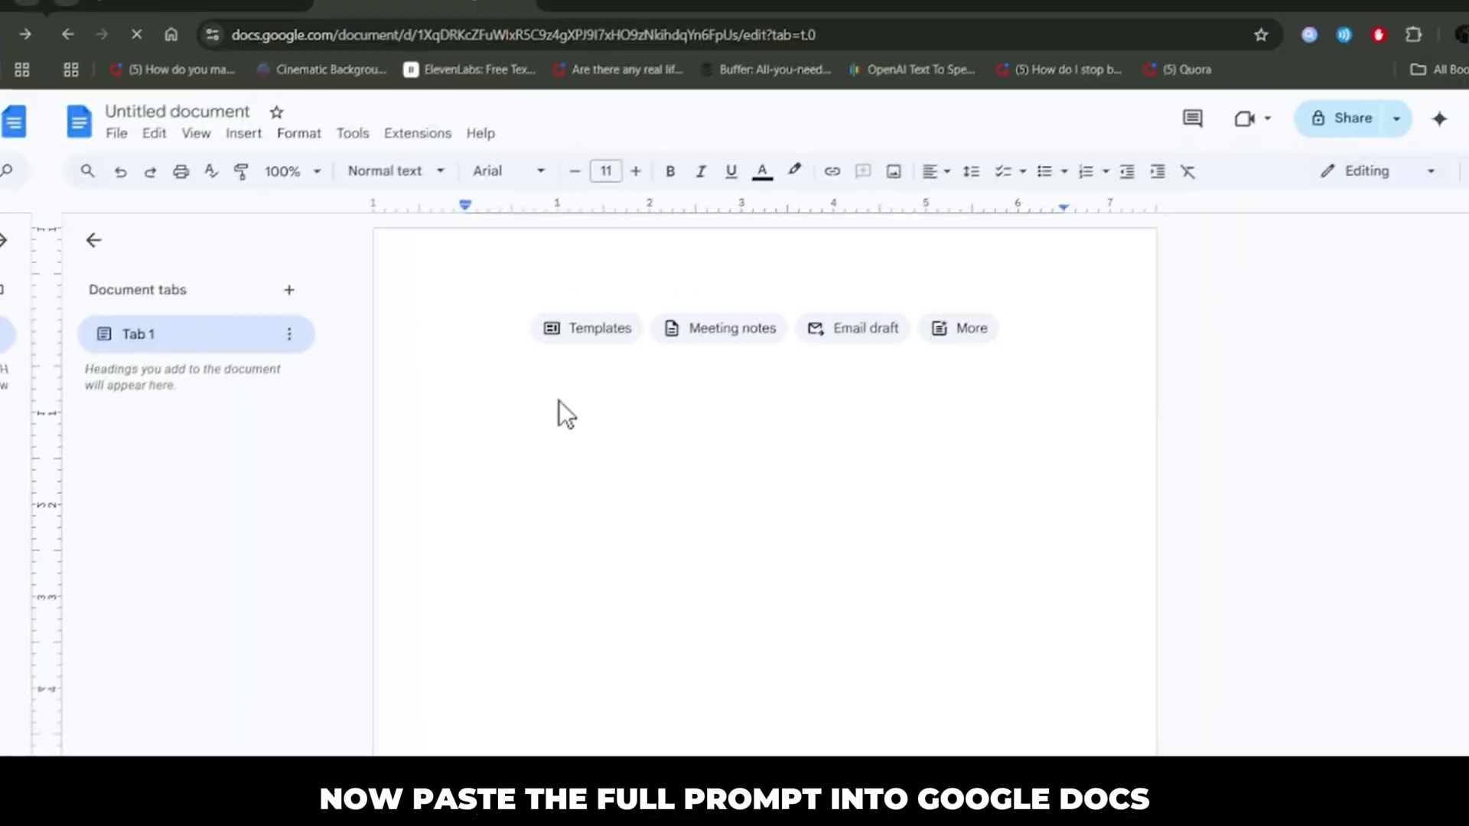
Paste the copied script into the Google Docs document.
{"action": "key", "text": "ctrl+v"}
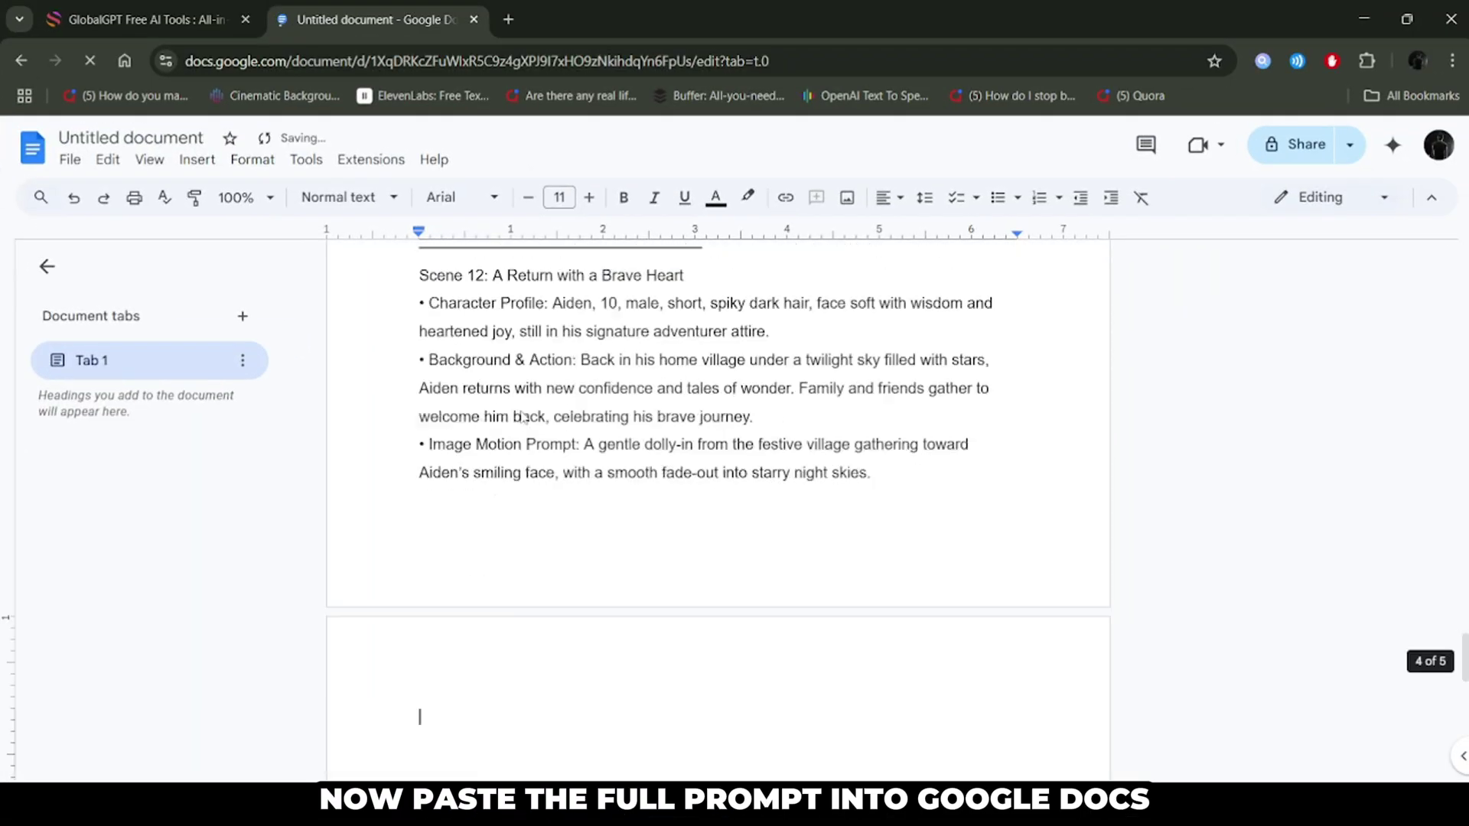
{"action": "scroll", "coordinate": [574, 499], "scroll_direction": "up", "scroll_amount": 5}
{"action": "scroll", "coordinate": [572, 493], "scroll_direction": "up", "scroll_amount": 20}
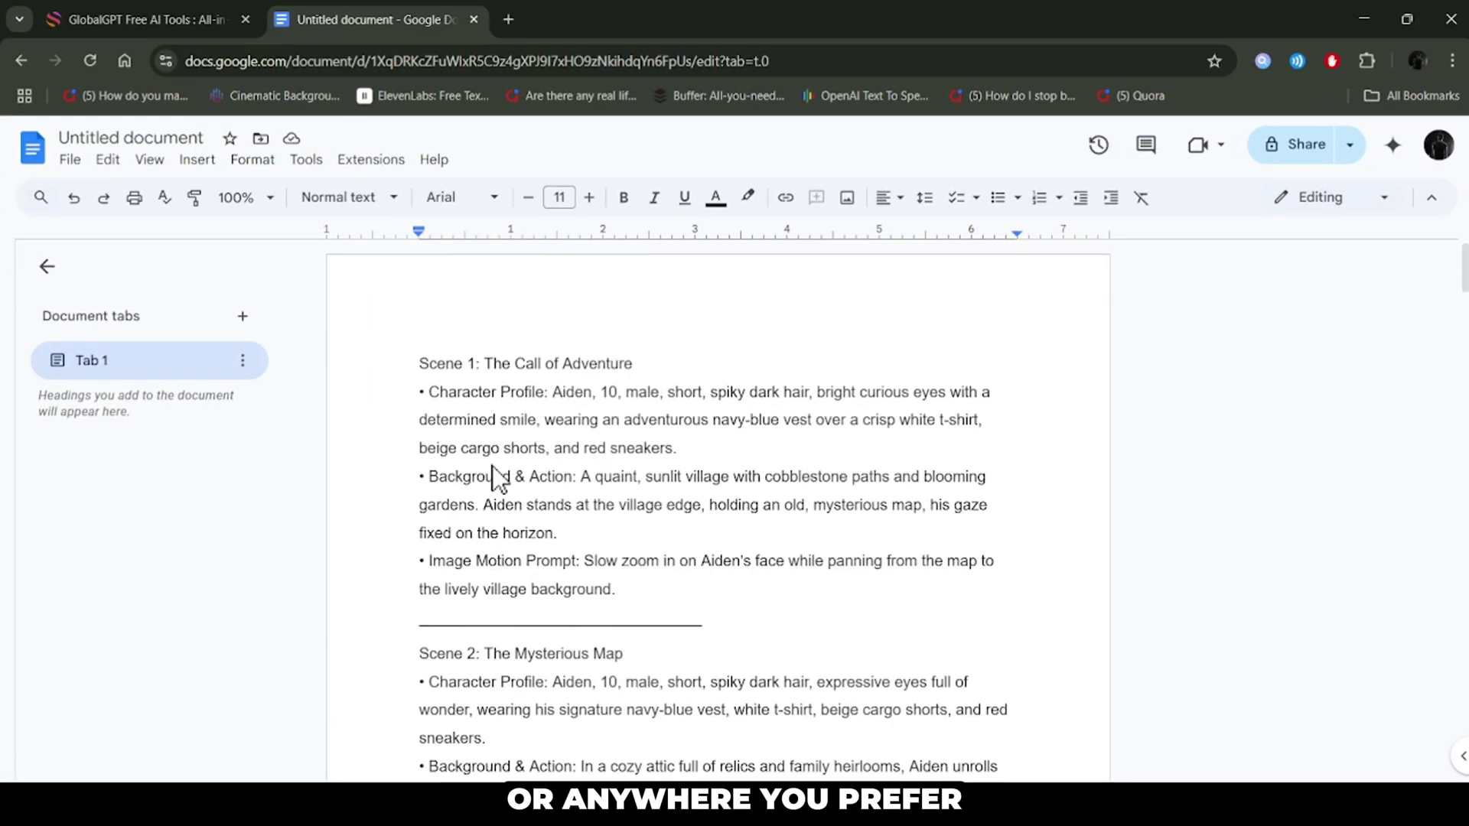
Delete the Character Profile and Background & Action labels in Scenes 1–3.
{"action": "left_click", "coordinate": [554, 392]}
{"action": "key", "text": "BackSpace"}
{"action": "key", "text": "BackSpace"}
{"action": "key", "text": "BackSpace"}
{"action": "key", "text": "BackSpace"}
{"action": "key", "text": "BackSpace"}
{"action": "key", "text": "BackSpace"}
{"action": "key", "text": "BackSpace"}
{"action": "key", "text": "BackSpace"}
{"action": "key", "text": "BackSpace"}
{"action": "key", "text": "BackSpace"}
{"action": "key", "text": "BackSpace"}
{"action": "key", "text": "BackSpace"}
{"action": "key", "text": "BackSpace"}
{"action": "key", "text": "BackSpace"}
{"action": "key", "text": "BackSpace"}
{"action": "key", "text": "BackSpace"}
{"action": "key", "text": "BackSpace"}
{"action": "key", "text": "BackSpace"}
{"action": "key", "text": "BackSpace"}
{"action": "key", "text": "BackSpace"}
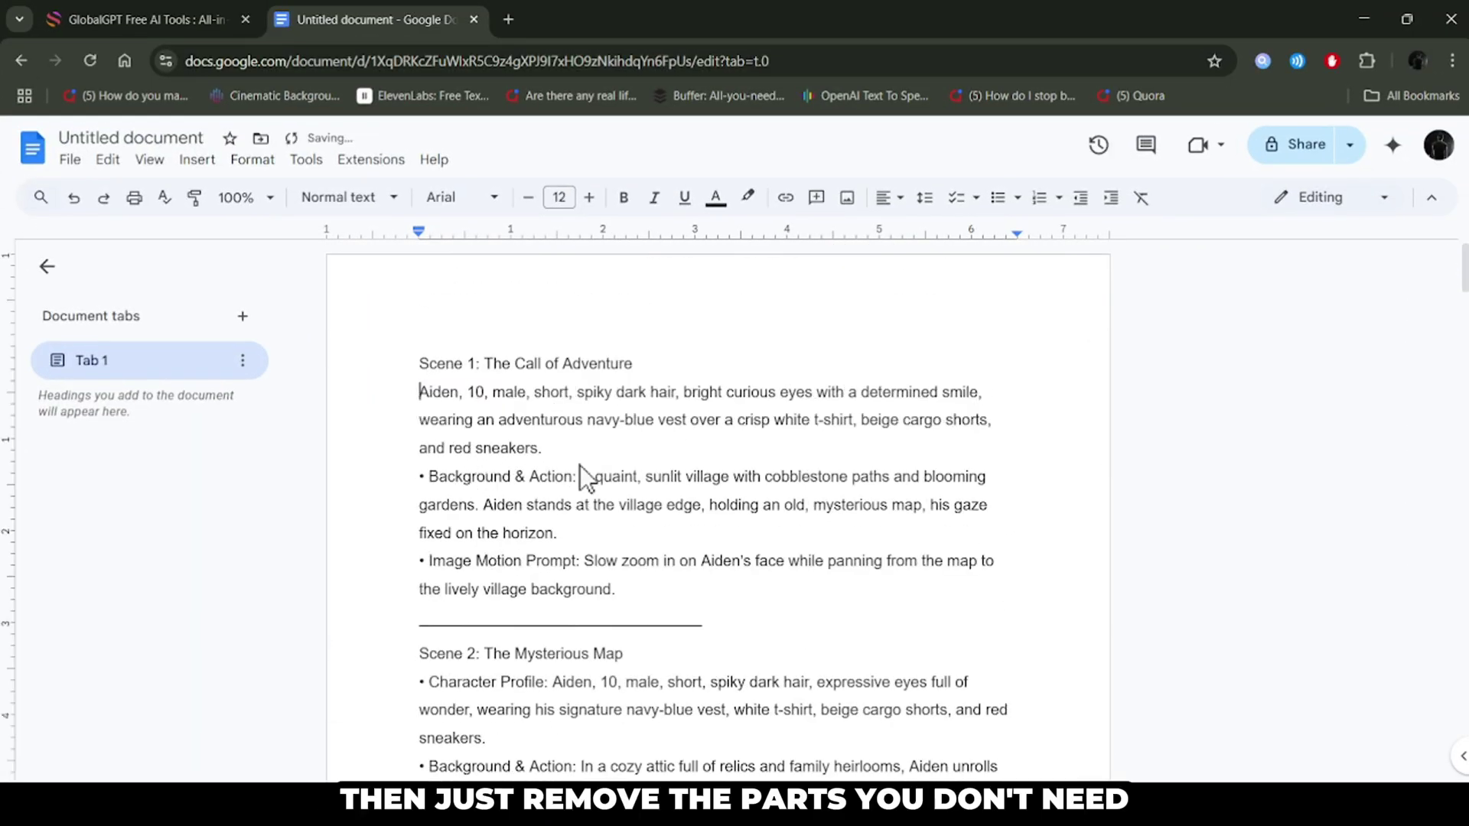
{"action": "left_click", "coordinate": [581, 476]}
{"action": "key", "text": "BackSpace"}
{"action": "key", "text": "BackSpace"}
{"action": "key", "text": "BackSpace"}
{"action": "key", "text": "BackSpace"}
{"action": "key", "text": "BackSpace"}
{"action": "key", "text": "BackSpace"}
{"action": "key", "text": "BackSpace"}
{"action": "key", "text": "BackSpace"}
{"action": "key", "text": "BackSpace"}
{"action": "key", "text": "BackSpace"}
{"action": "key", "text": "BackSpace"}
{"action": "key", "text": "BackSpace"}
{"action": "key", "text": "BackSpace"}
{"action": "key", "text": "BackSpace"}
{"action": "key", "text": "BackSpace"}
{"action": "key", "text": "BackSpace"}
{"action": "key", "text": "BackSpace"}
{"action": "key", "text": "BackSpace"}
{"action": "key", "text": "BackSpace"}
{"action": "key", "text": "BackSpace"}
{"action": "scroll", "coordinate": [459, 474], "scroll_direction": "down", "scroll_amount": 3}
{"action": "left_click_drag", "start_coordinate": [412, 461], "coordinate": [553, 462]}
{"action": "key", "text": "BackSpace"}
{"action": "key", "text": "BackSpace"}
{"action": "mouse_move", "coordinate": [419, 525]}
{"action": "left_mouse_down"}
{"action": "mouse_move", "coordinate": [579, 525]}
{"action": "mouse_move", "coordinate": [406, 512]}
{"action": "left_mouse_up"}
{"action": "scroll", "coordinate": [535, 514], "scroll_direction": "down", "scroll_amount": 3}
{"action": "key", "text": "BackSpace"}
{"action": "left_click_drag", "start_coordinate": [577, 561], "coordinate": [416, 558]}
{"action": "key", "text": "BackSpace"}
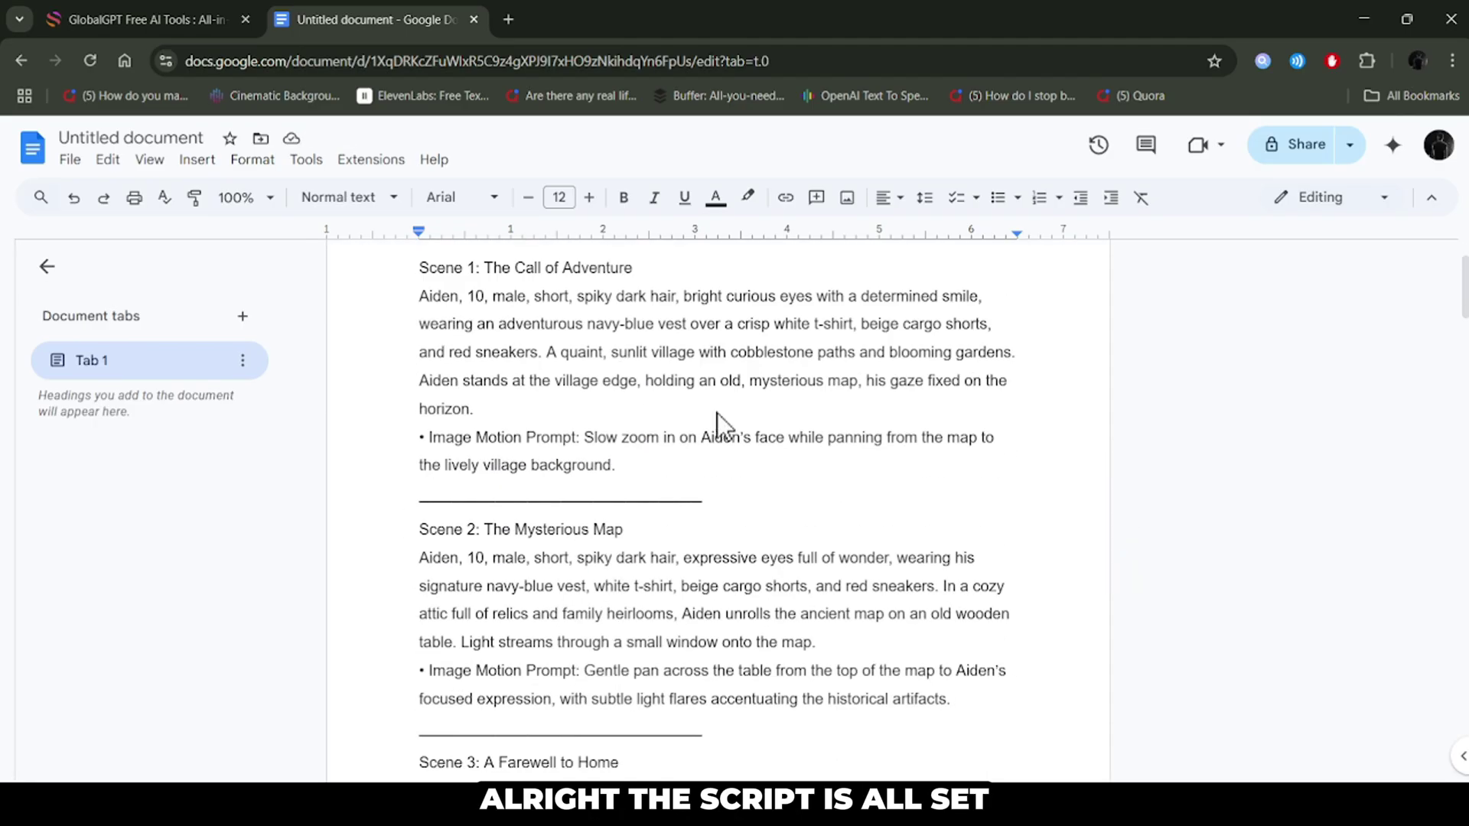
Scroll down through the remaining scenes to the end of the script.
{"action": "scroll", "coordinate": [721, 426], "scroll_direction": "down", "scroll_amount": 8}
{"action": "scroll", "coordinate": [588, 558], "scroll_direction": "down", "scroll_amount": 15}
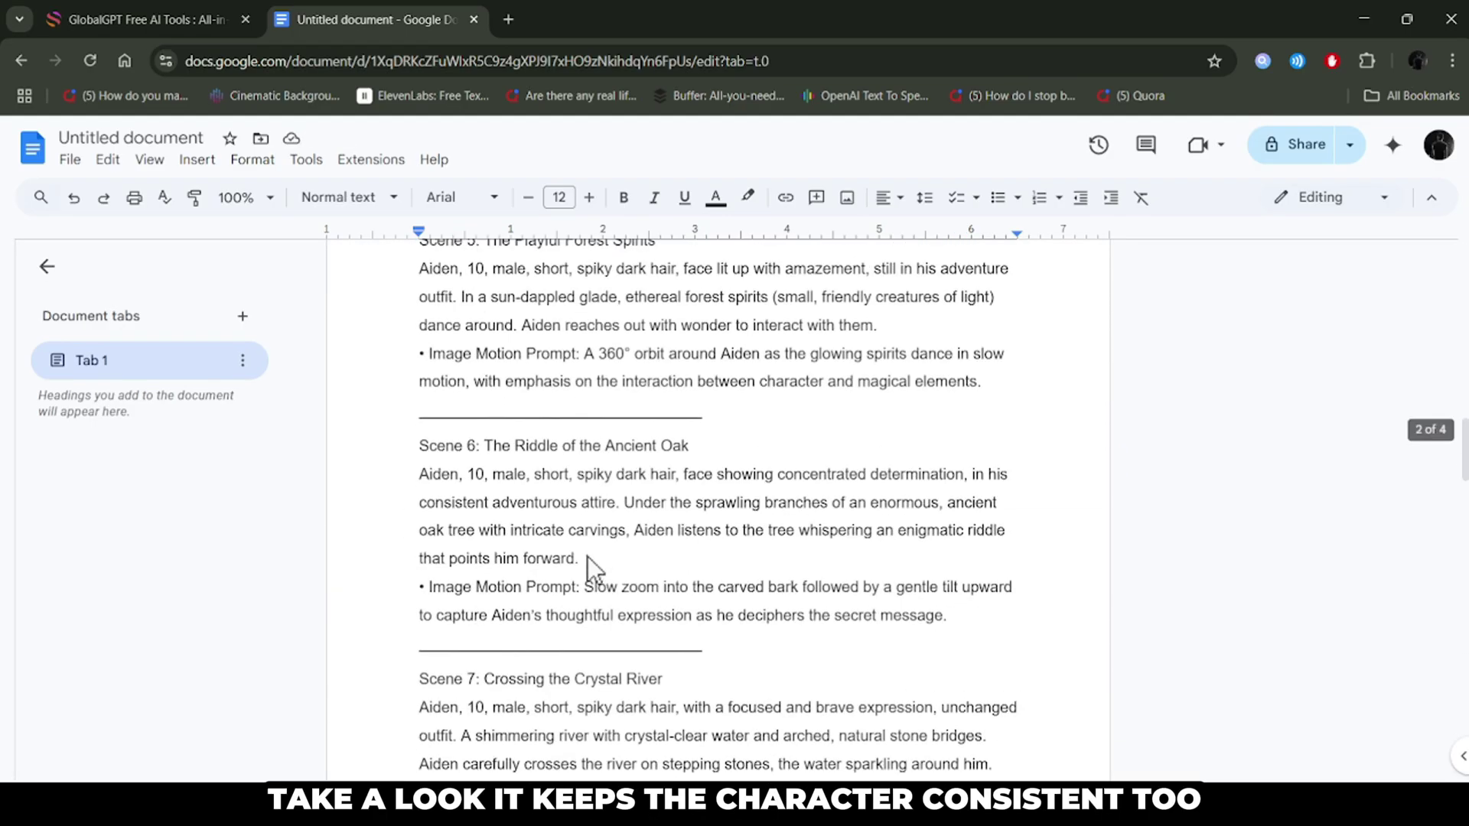
{"action": "scroll", "coordinate": [591, 553], "scroll_direction": "down", "scroll_amount": 8}
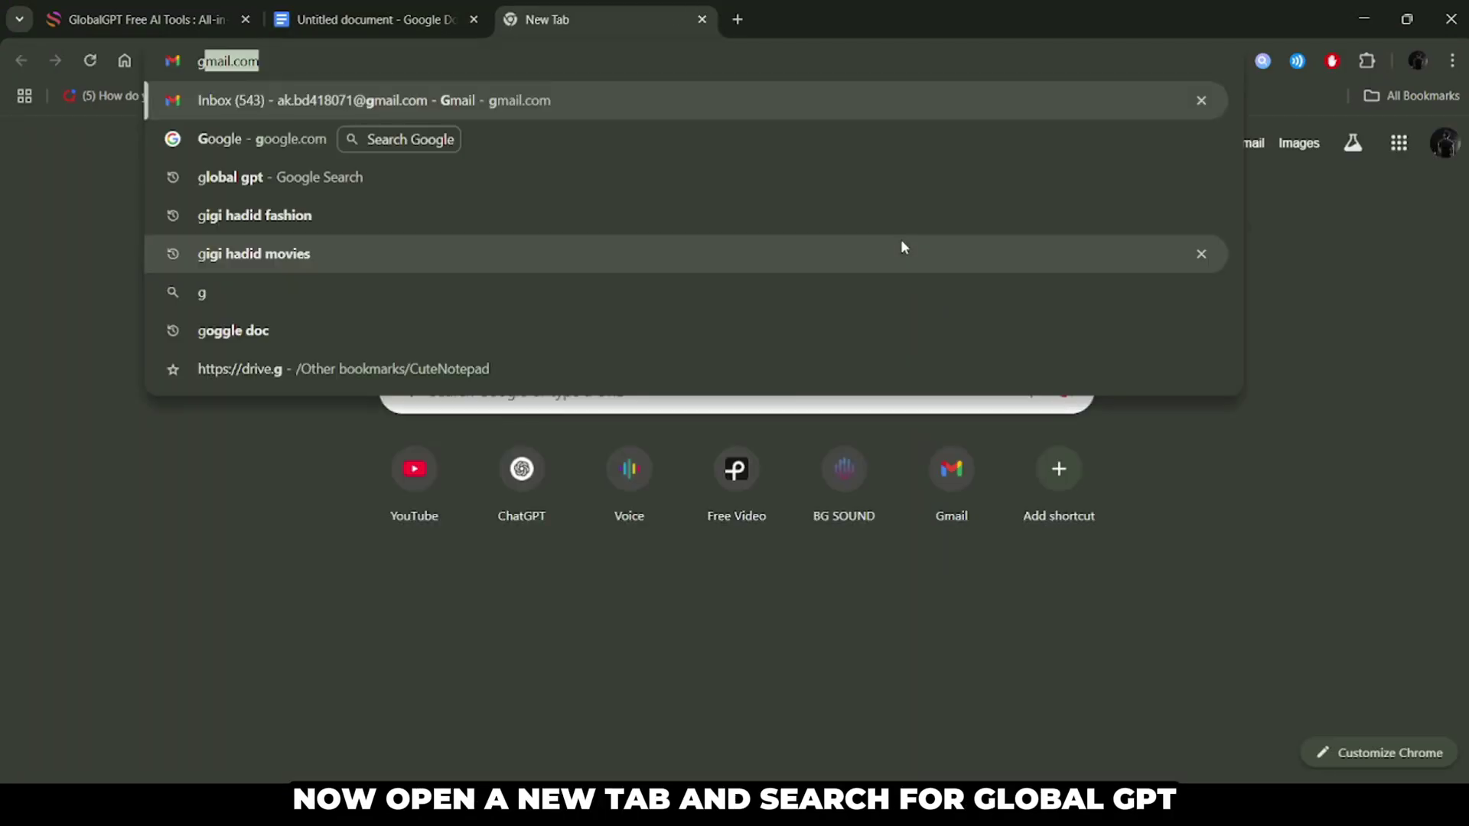
Open GlobalGPT's Flux image generator from the Image models.
{"action": "type", "text": "lo"}
{"action": "key", "text": "Return"}
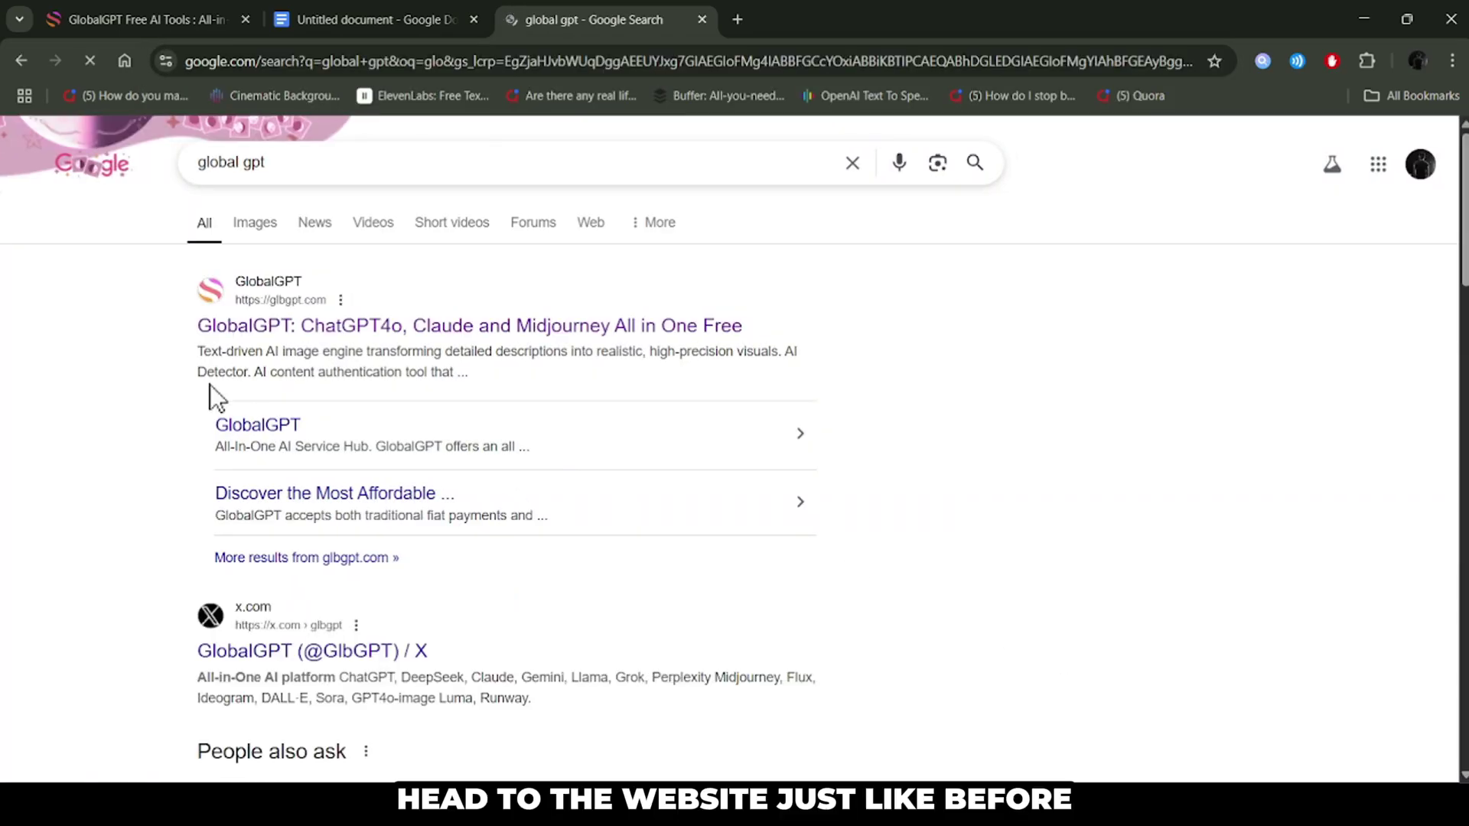
{"action": "left_click", "coordinate": [232, 331]}
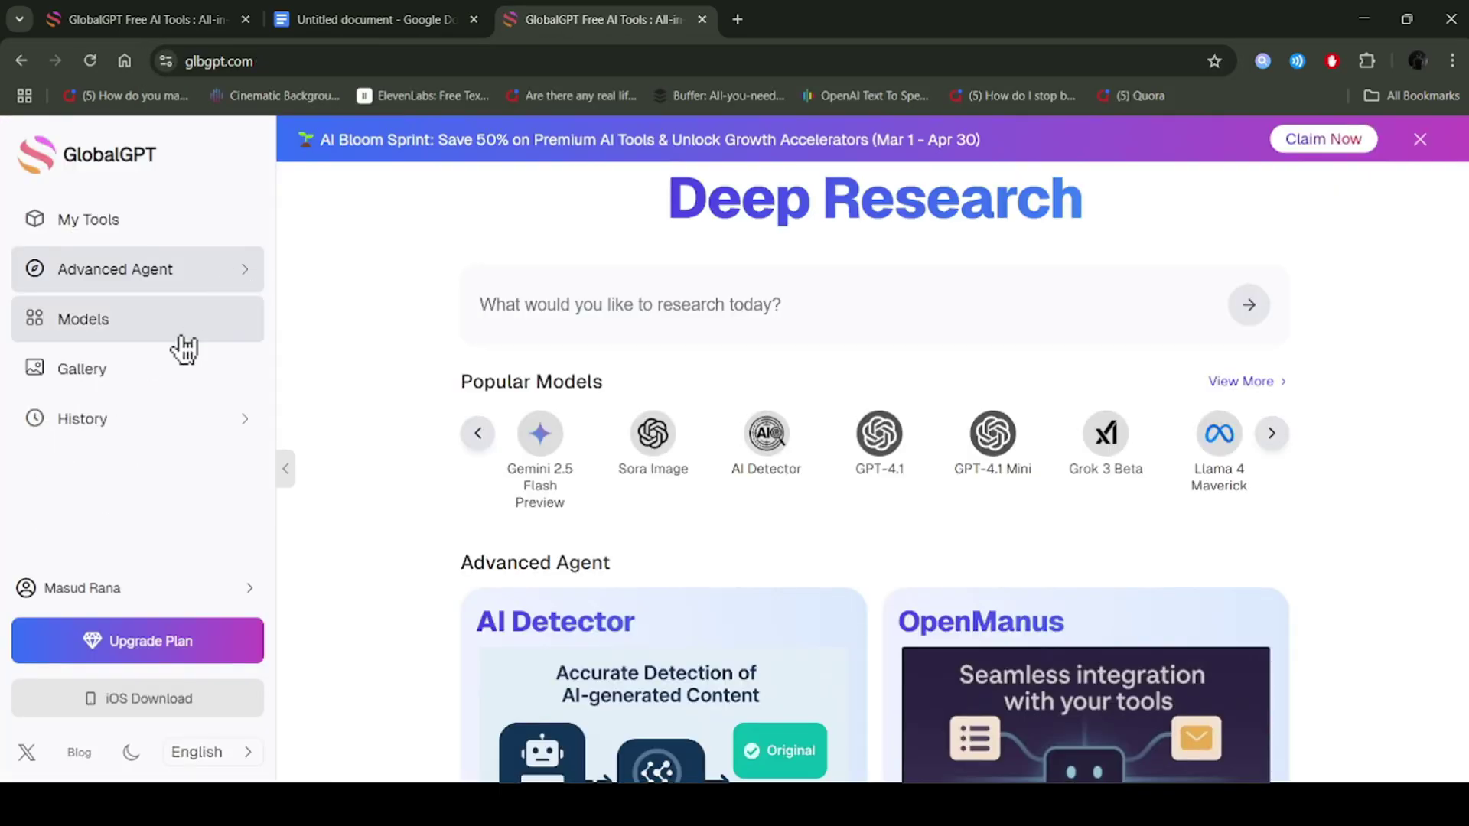
{"action": "left_click", "coordinate": [181, 329]}
{"action": "left_click", "coordinate": [285, 468]}
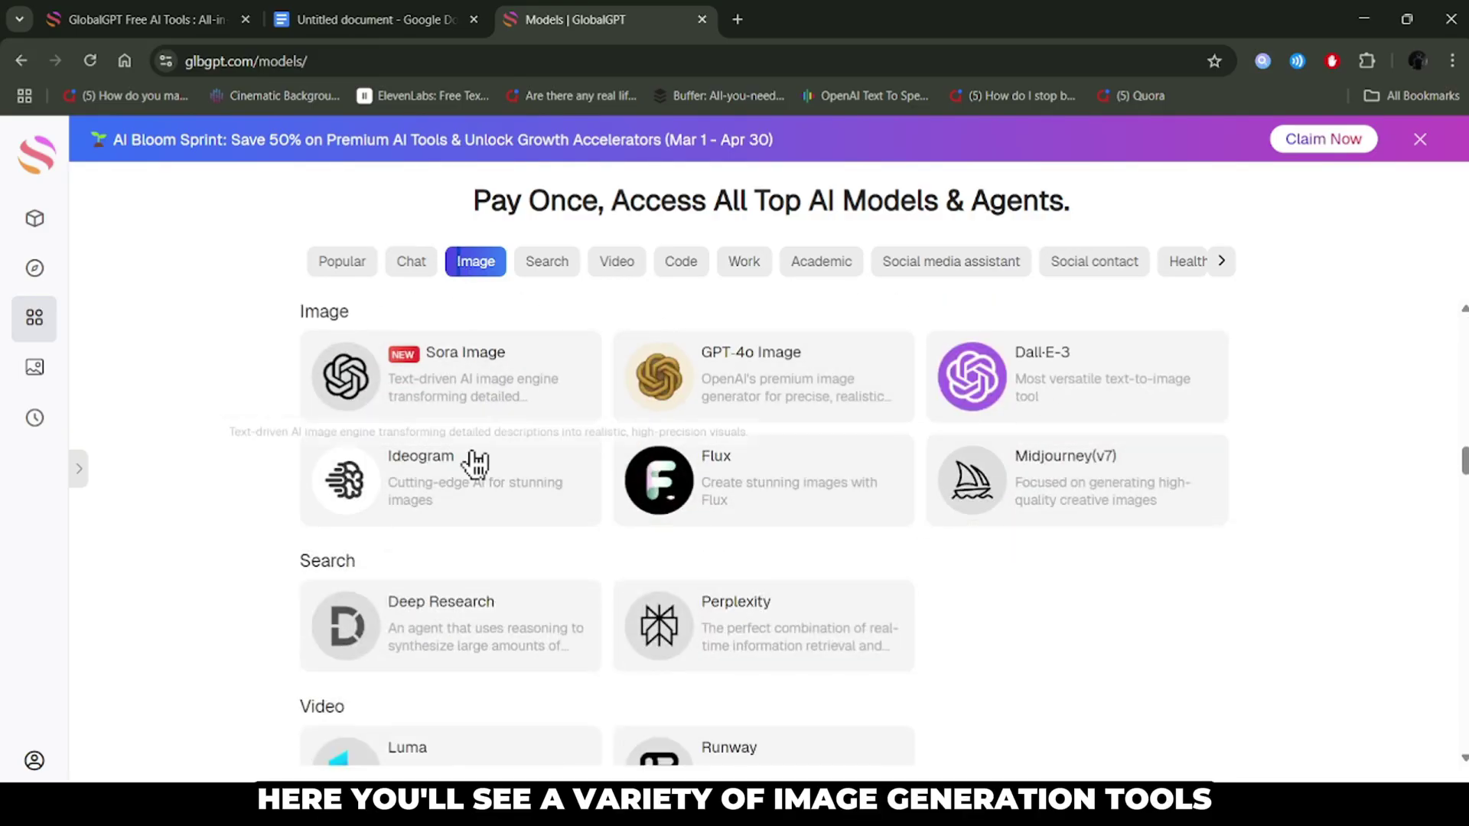
{"action": "left_click", "coordinate": [711, 489]}
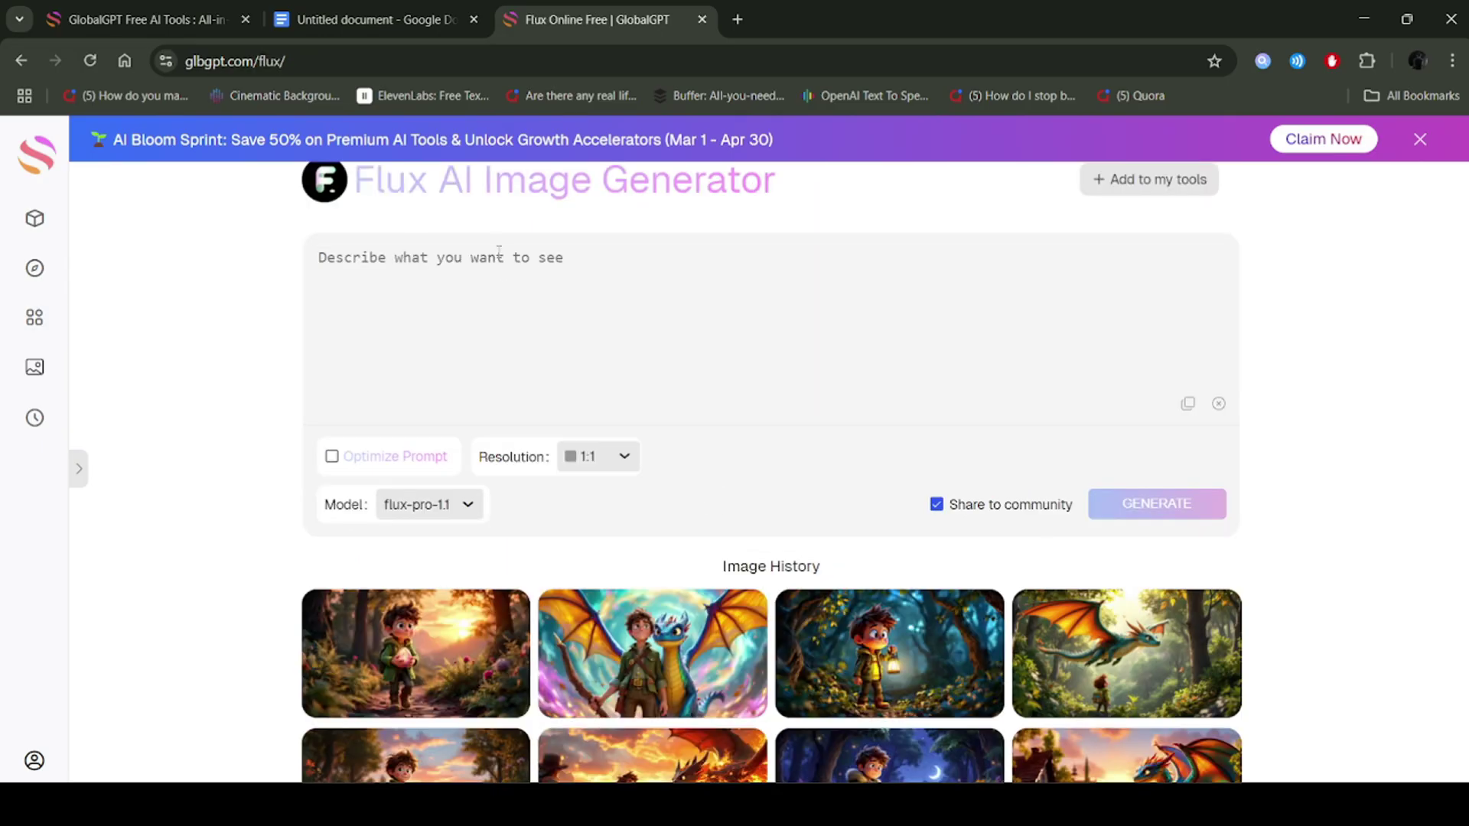
Copy Scene 1's character description paragraph from the Docs script.
{"action": "left_click", "coordinate": [375, 19]}
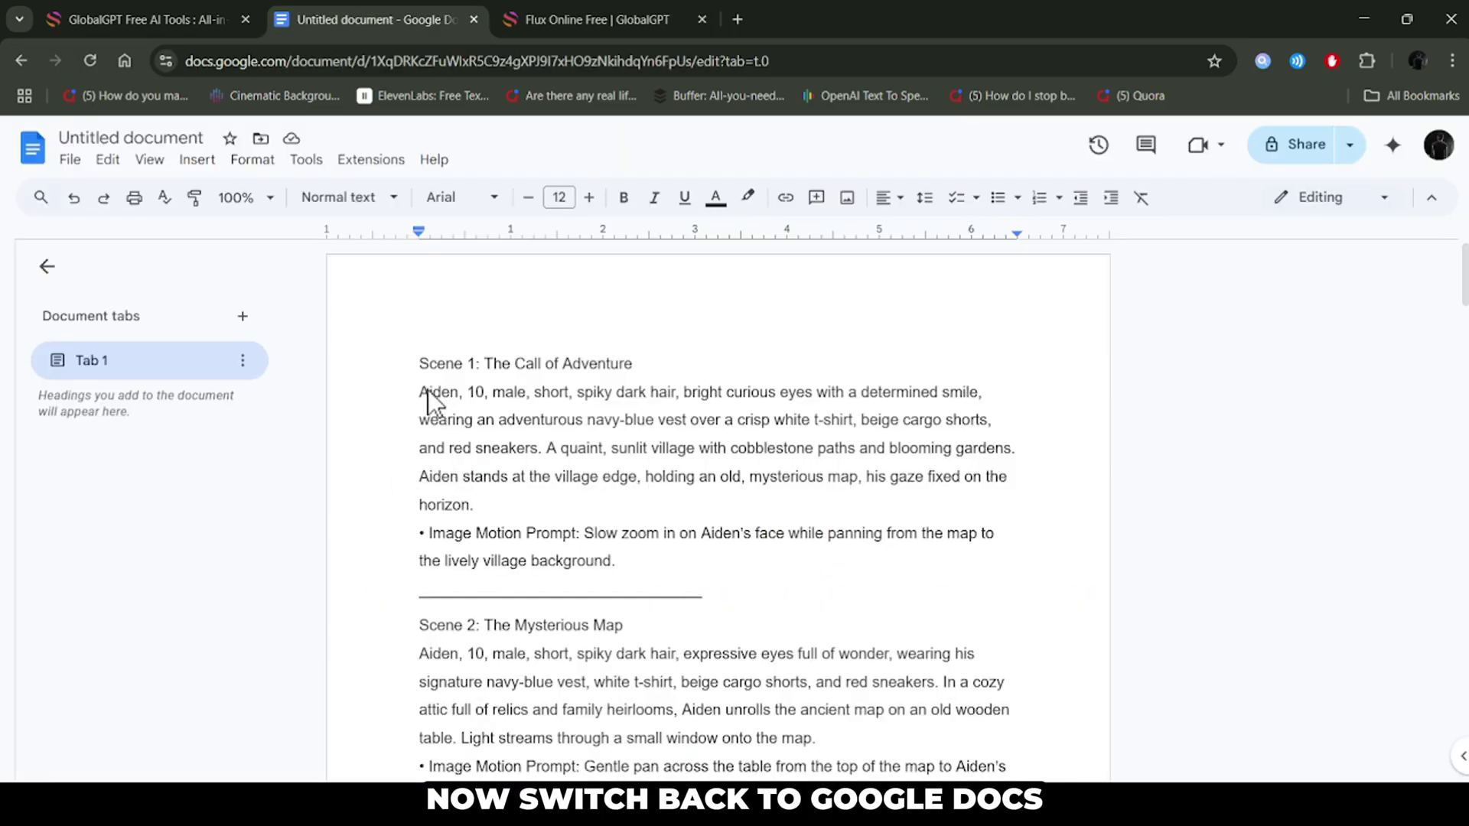
{"action": "left_click_drag", "start_coordinate": [426, 390], "coordinate": [507, 499]}
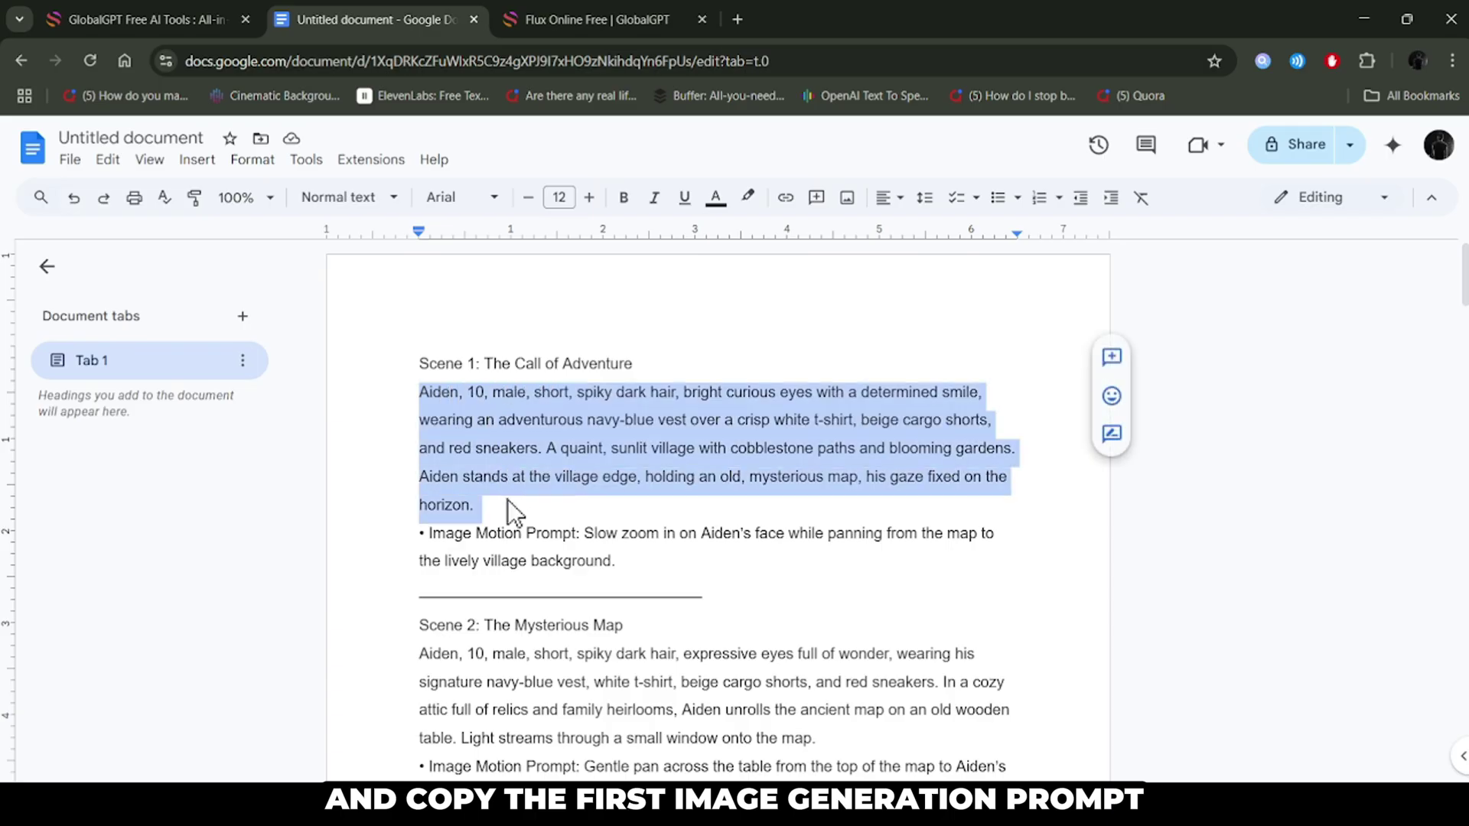
{"action": "right_click", "coordinate": [493, 442]}
{"action": "left_click", "coordinate": [535, 328]}
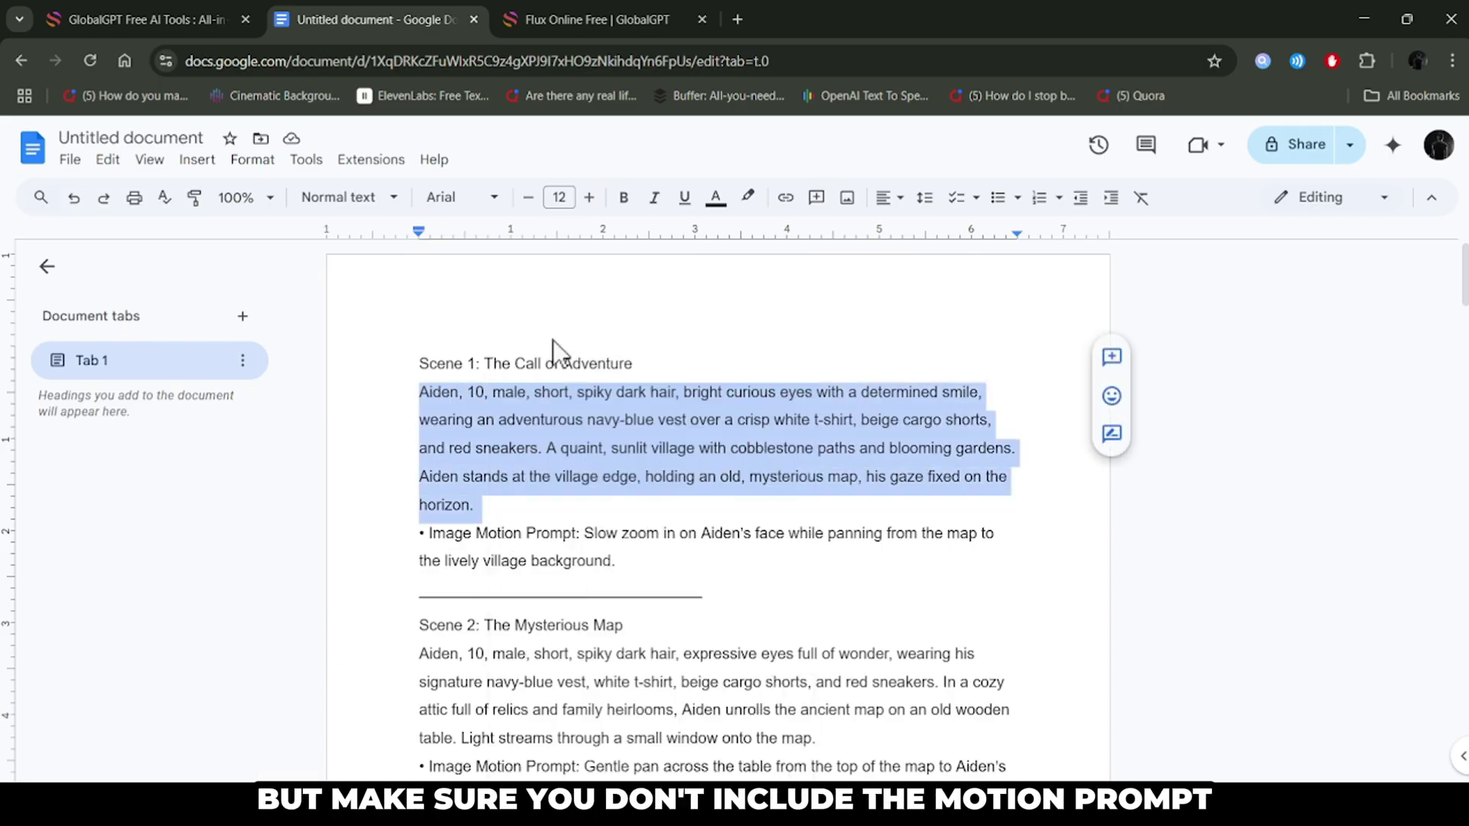
Paste the Scene 1 description into Flux, set 16:9 resolution, and generate.
{"action": "left_click", "coordinate": [547, 15]}
{"action": "right_click", "coordinate": [385, 258]}
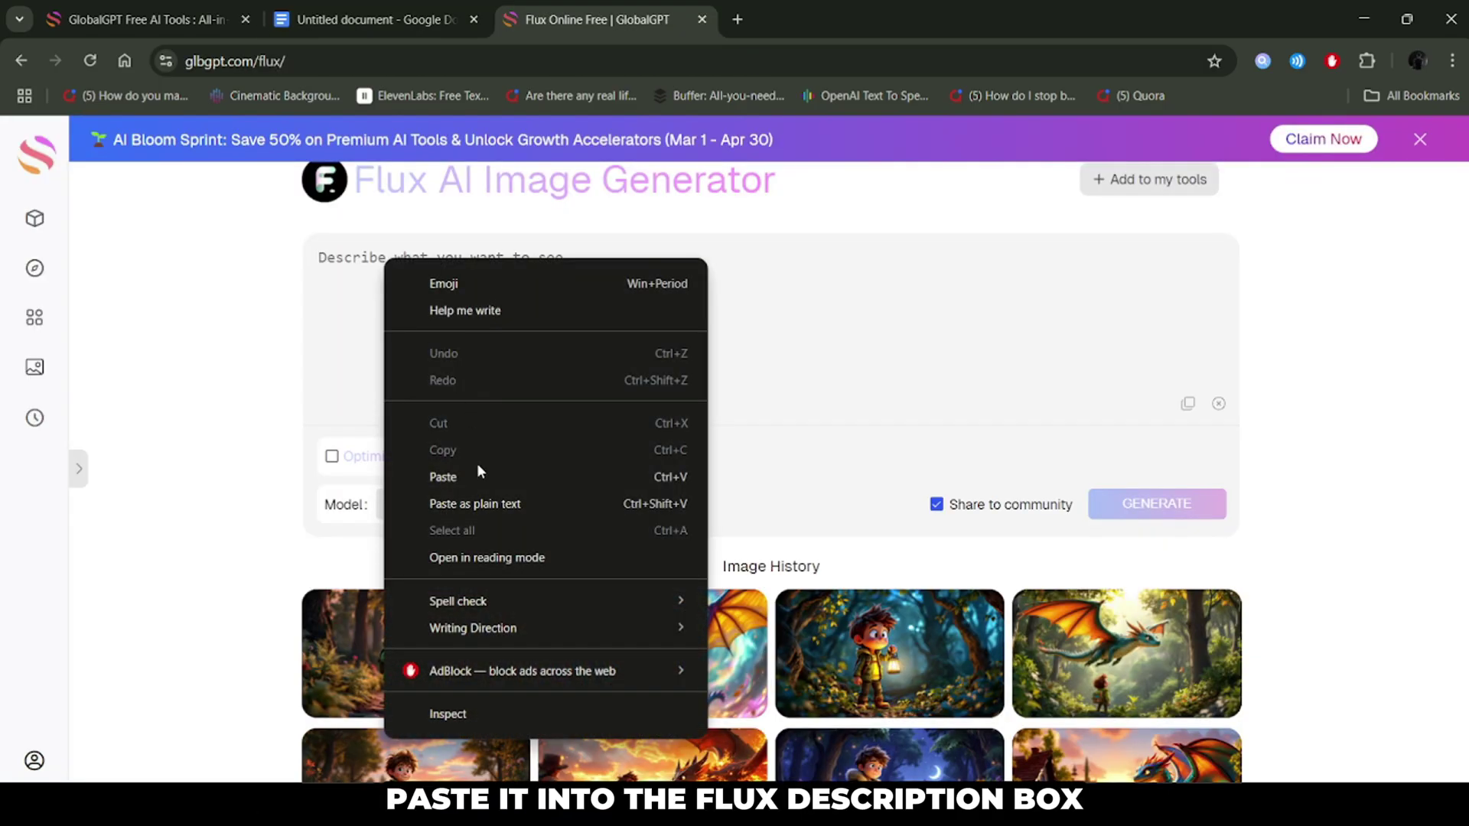
{"action": "left_click", "coordinate": [479, 470]}
{"action": "left_click", "coordinate": [608, 459]}
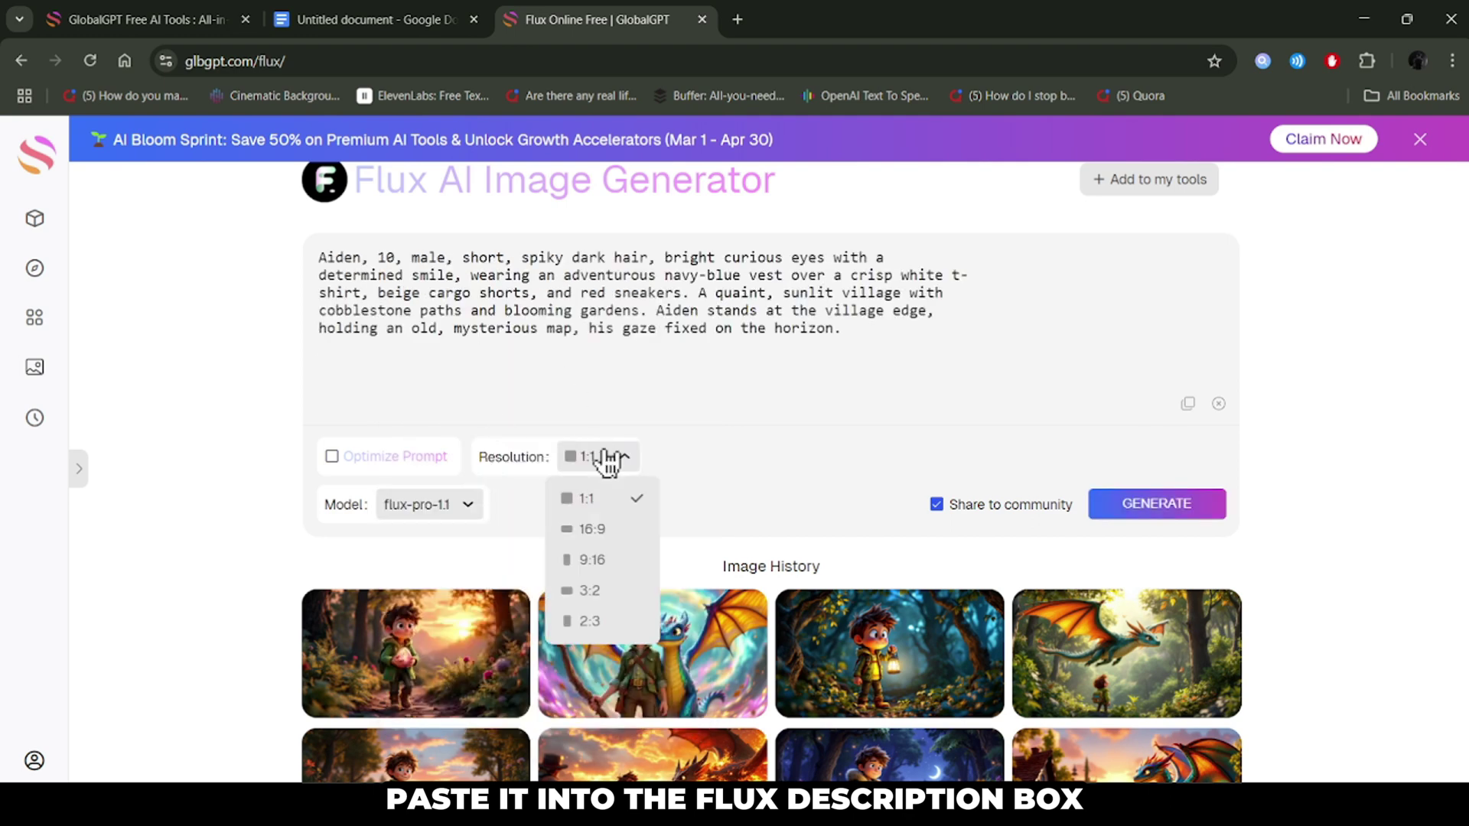
{"action": "left_click", "coordinate": [601, 532]}
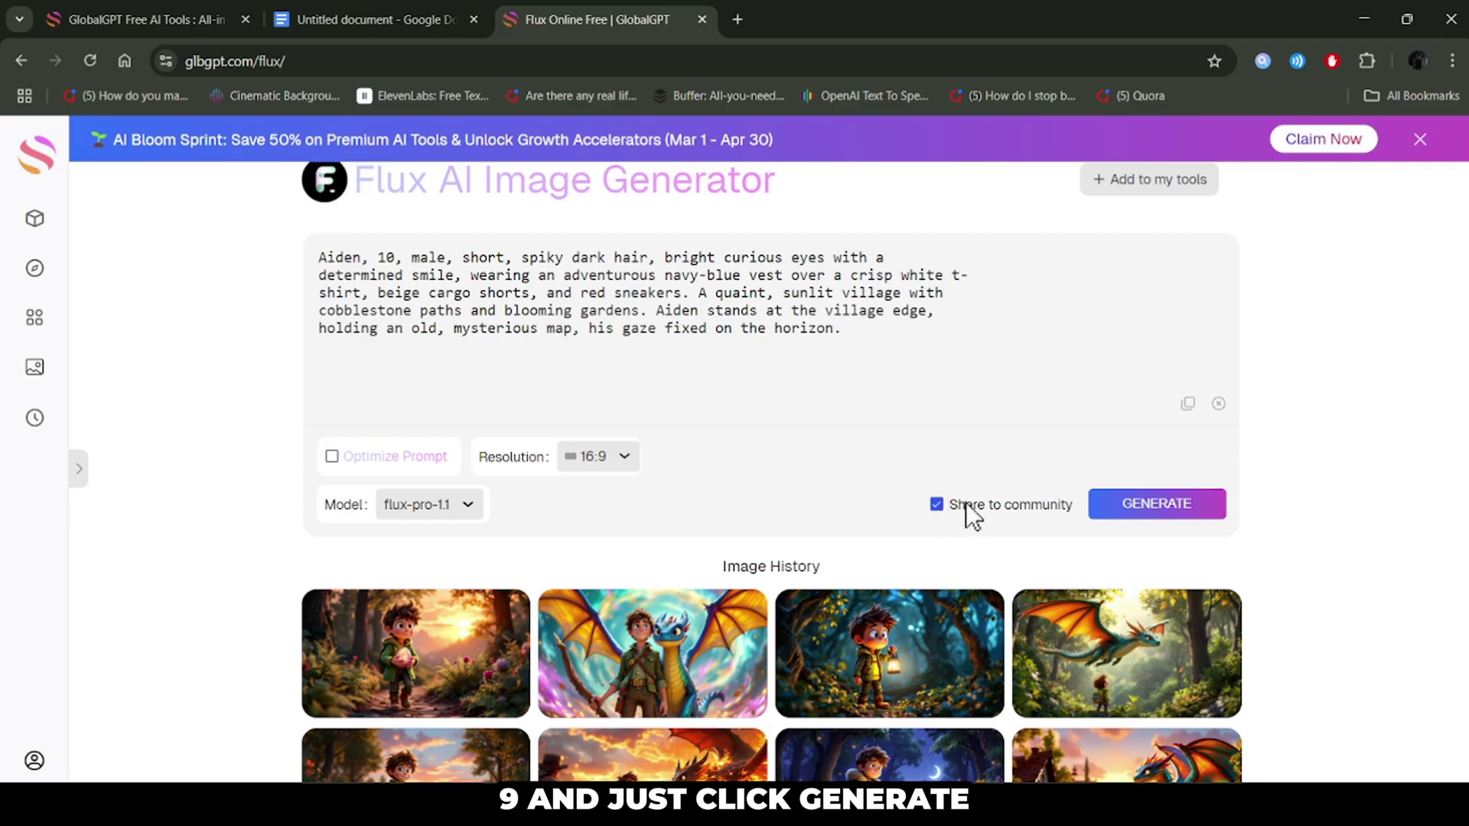
{"action": "left_click", "coordinate": [1099, 505]}
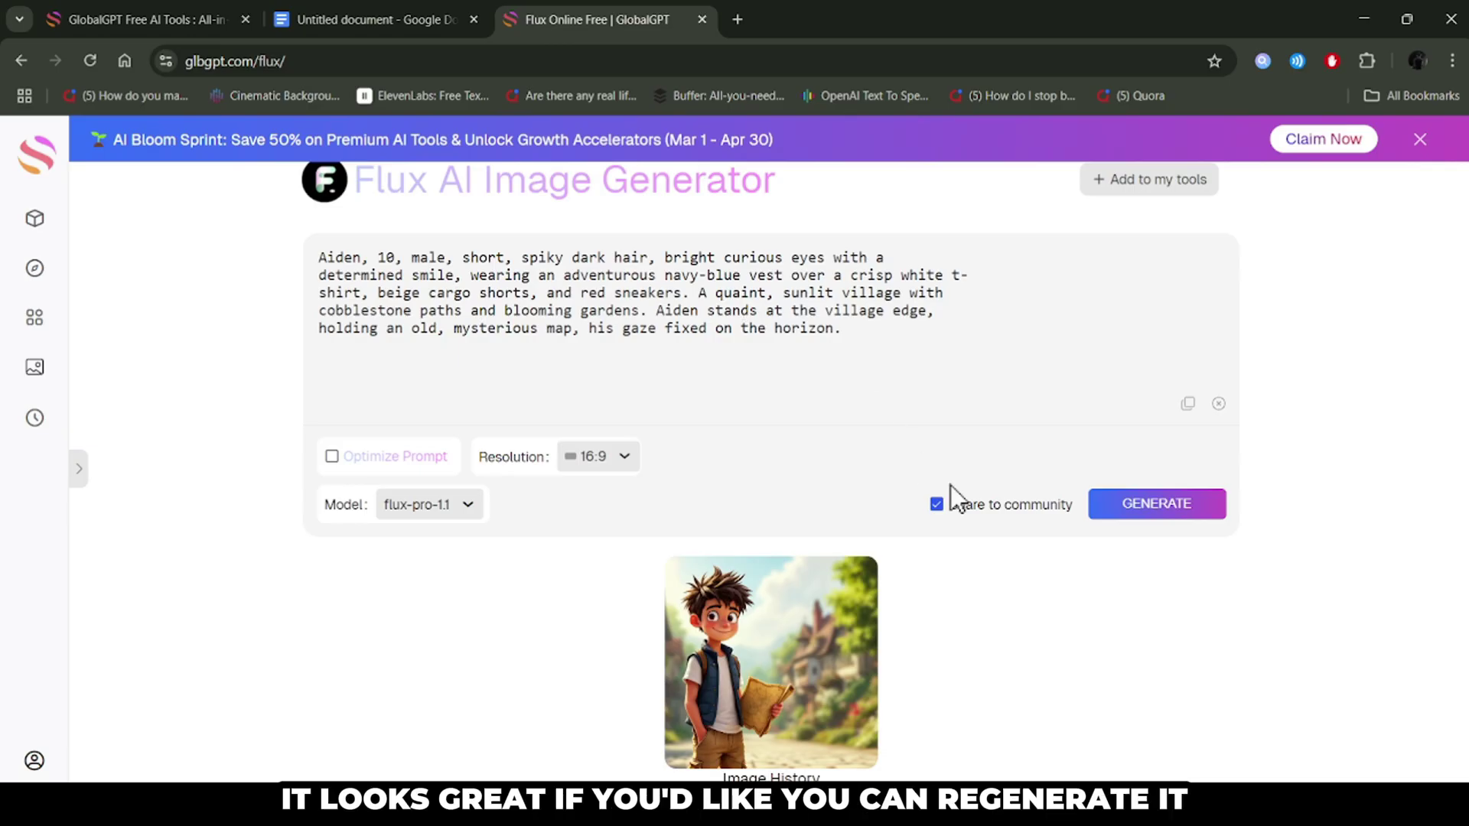
Generate a second version of the Scene 1 image.
{"action": "scroll", "coordinate": [934, 467], "scroll_direction": "down", "scroll_amount": 3}
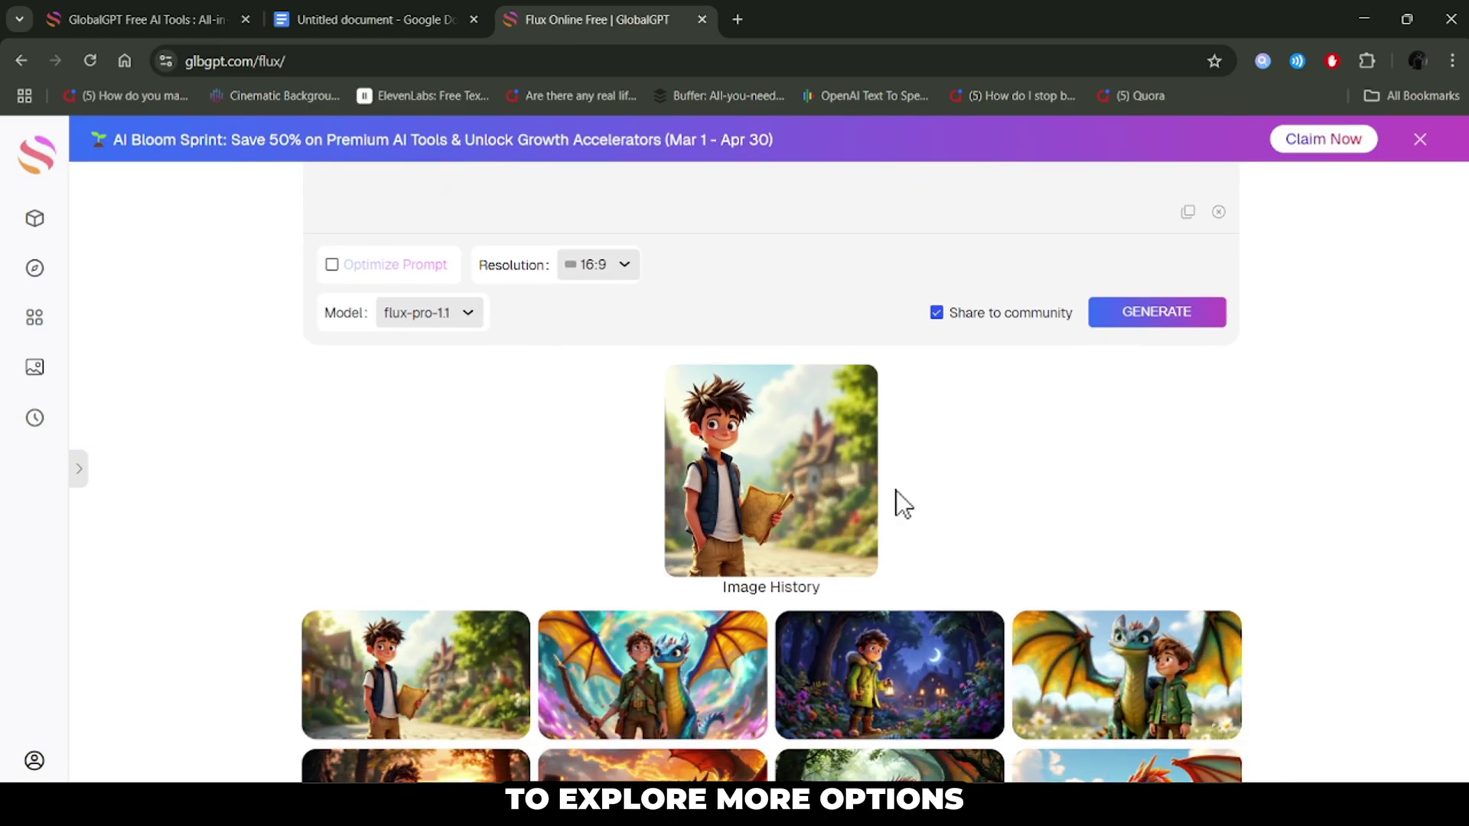
{"action": "scroll", "coordinate": [1140, 505], "scroll_direction": "up", "scroll_amount": 3}
{"action": "left_click", "coordinate": [1146, 505]}
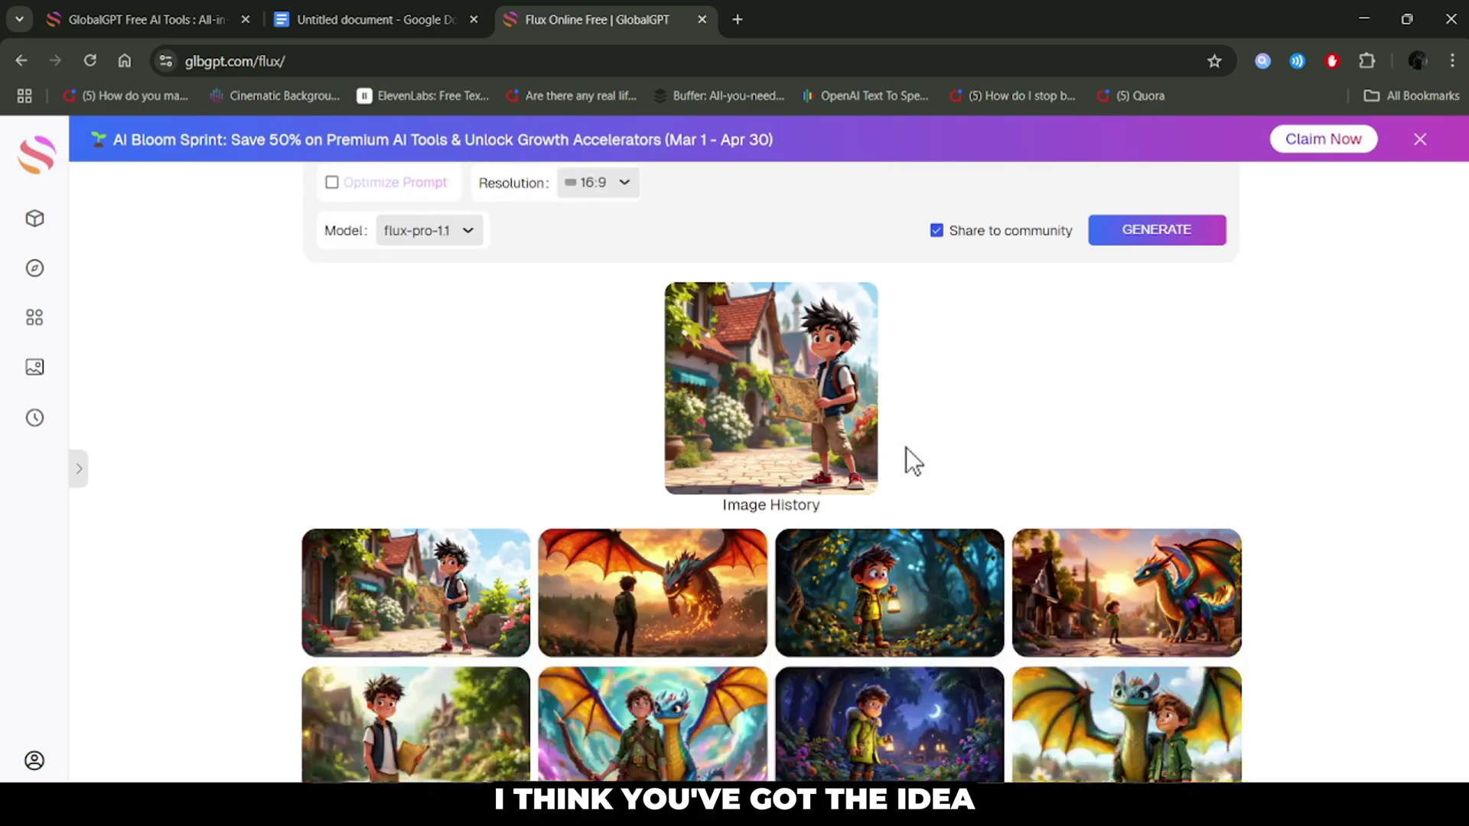
{"action": "scroll", "coordinate": [423, 585], "scroll_direction": "up", "scroll_amount": 4}
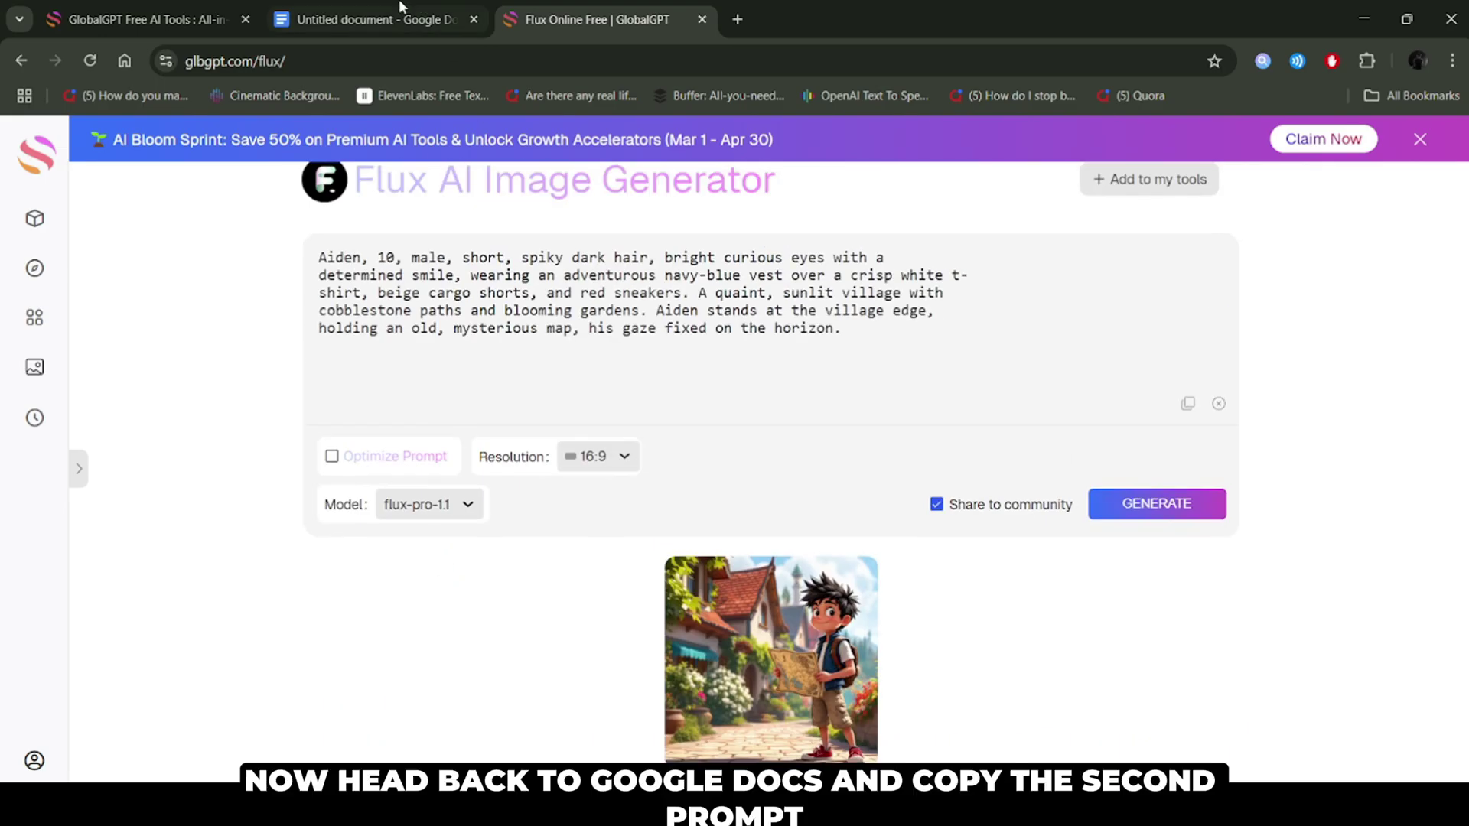
Copy the Scene 2 description paragraph from the Docs script.
{"action": "left_click", "coordinate": [396, 9]}
{"action": "scroll", "coordinate": [600, 387], "scroll_direction": "down", "scroll_amount": 3}
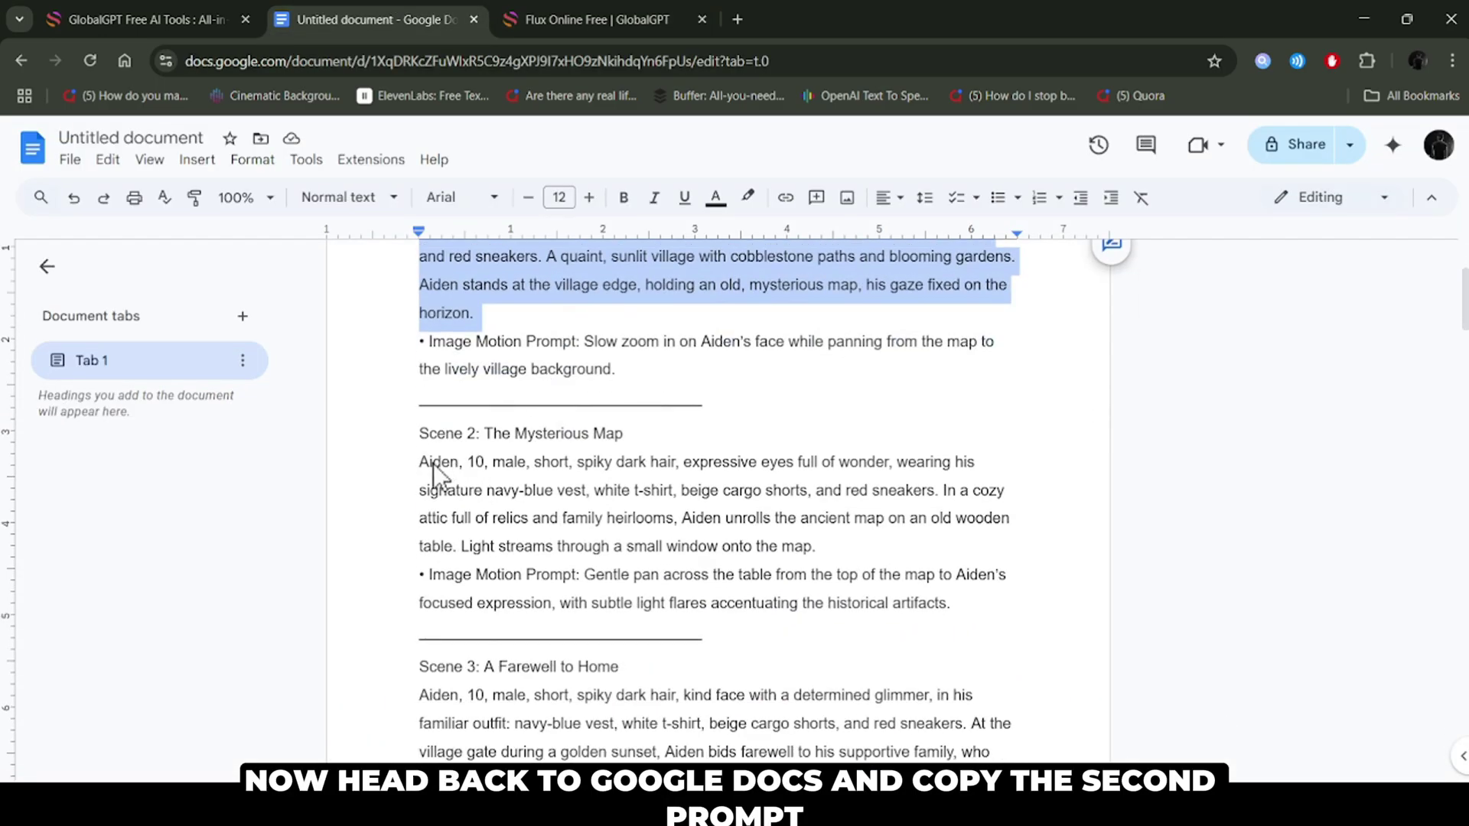
{"action": "left_click_drag", "start_coordinate": [430, 463], "coordinate": [822, 542]}
{"action": "right_click", "coordinate": [677, 523]}
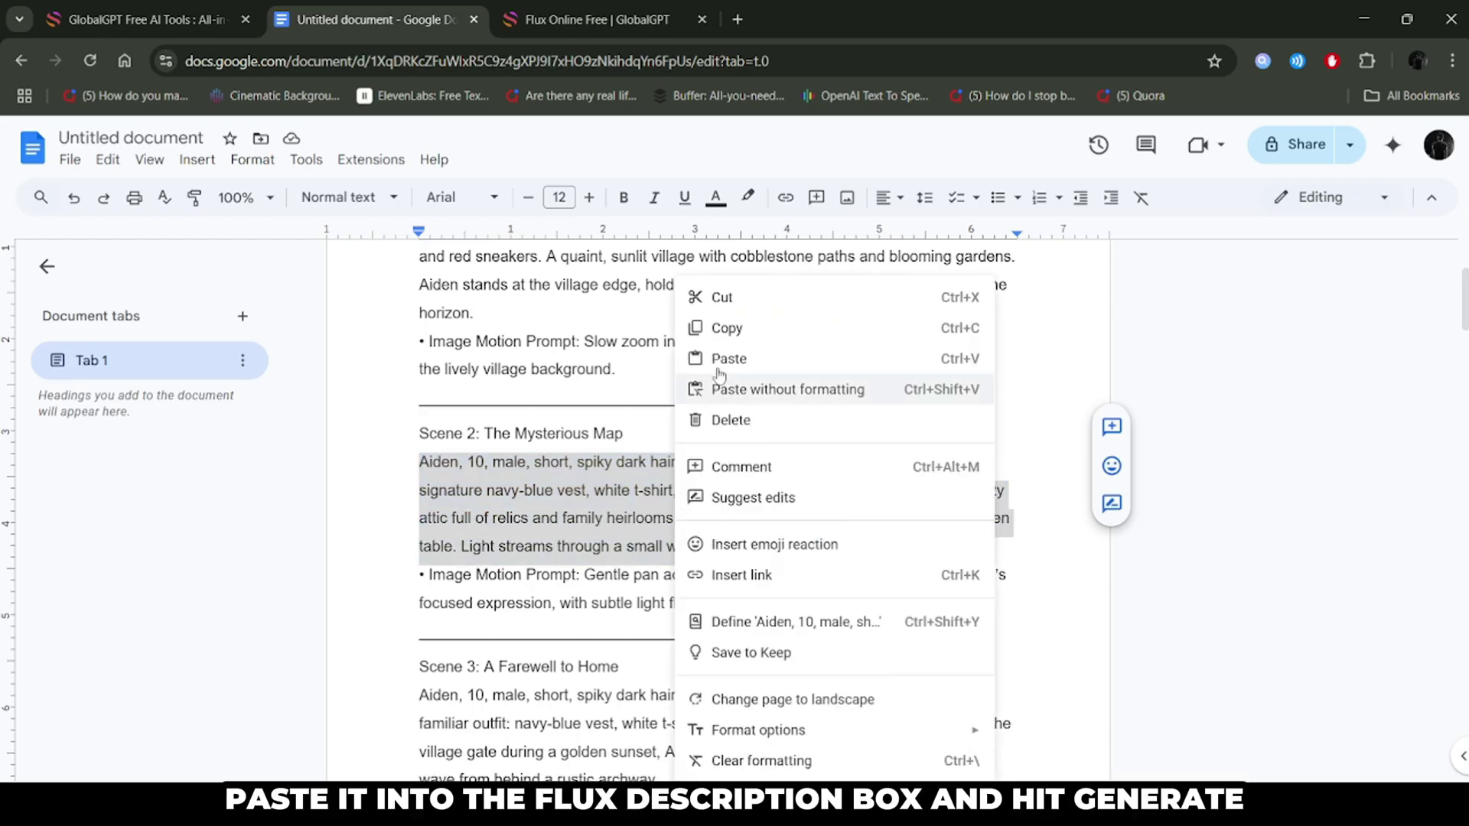
{"action": "left_click", "coordinate": [725, 329]}
Replace the Flux prompt with the Scene 2 description and generate its image.
{"action": "left_click", "coordinate": [597, 19]}
{"action": "left_click_drag", "start_coordinate": [841, 329], "coordinate": [421, 293]}
{"action": "key", "text": "ctrl+a"}
{"action": "right_click", "coordinate": [421, 285]}
{"action": "left_click", "coordinate": [482, 341]}
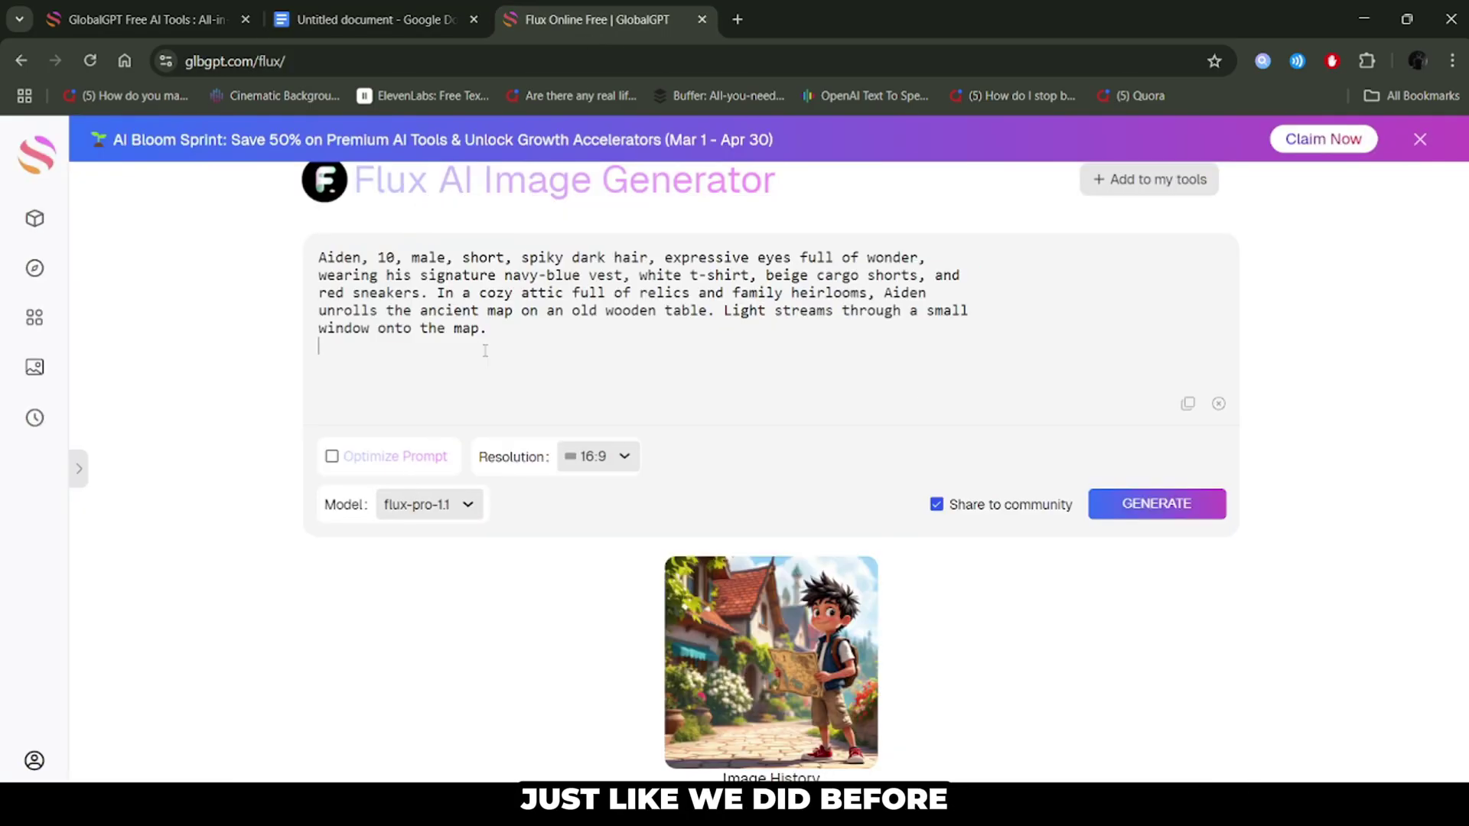
{"action": "left_click", "coordinate": [1118, 493]}
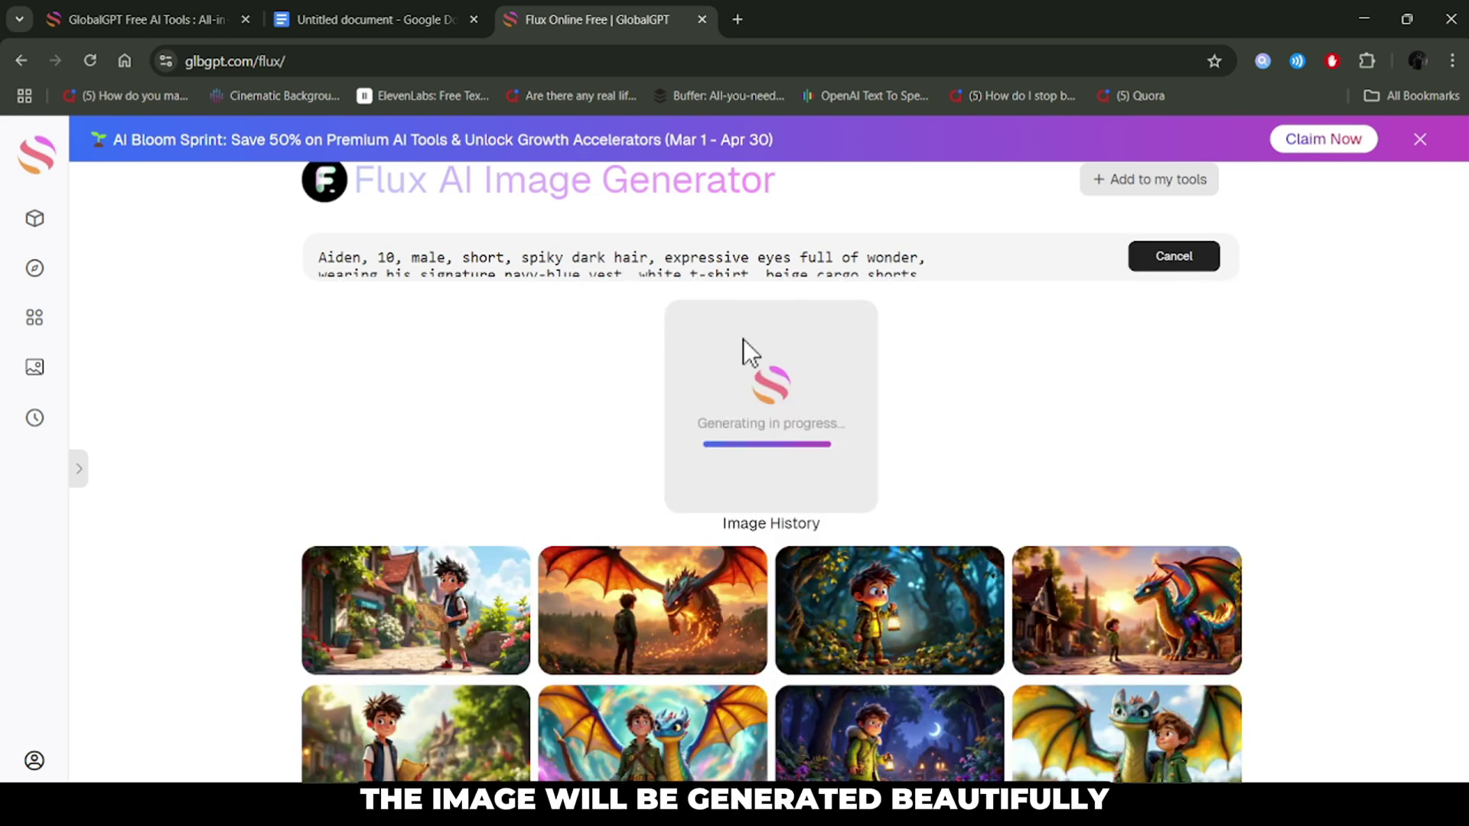
{"action": "scroll", "coordinate": [744, 337], "scroll_direction": "down", "scroll_amount": 4}
{"action": "scroll", "coordinate": [750, 352], "scroll_direction": "up", "scroll_amount": 3}
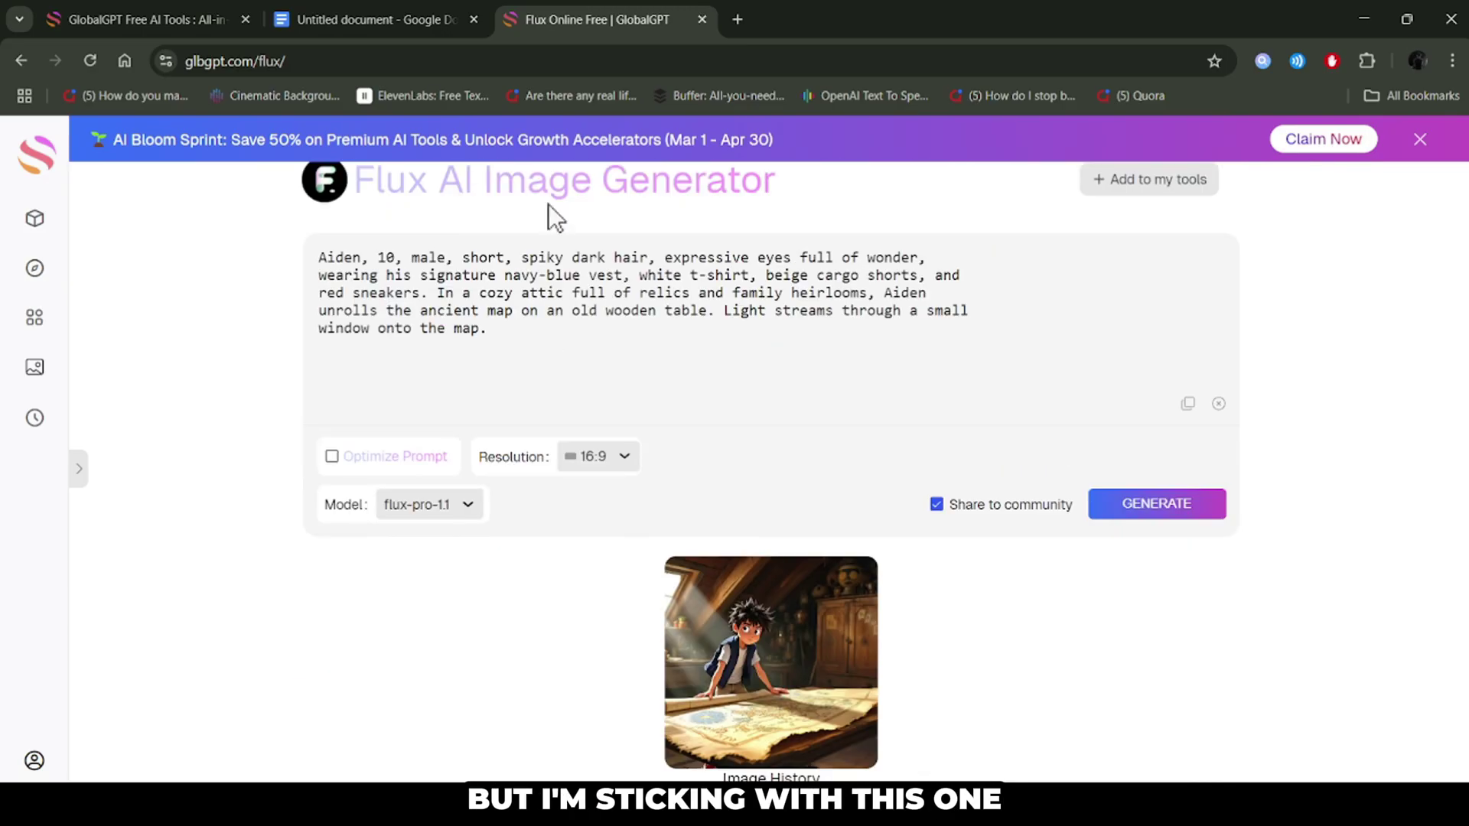
{"action": "left_click", "coordinate": [374, 19]}
{"action": "right_click", "coordinate": [852, 275]}
Paste the Scene 3 description into Flux, generate it, and close the promo banner.
{"action": "left_click", "coordinate": [597, 19]}
{"action": "right_click", "coordinate": [857, 196]}
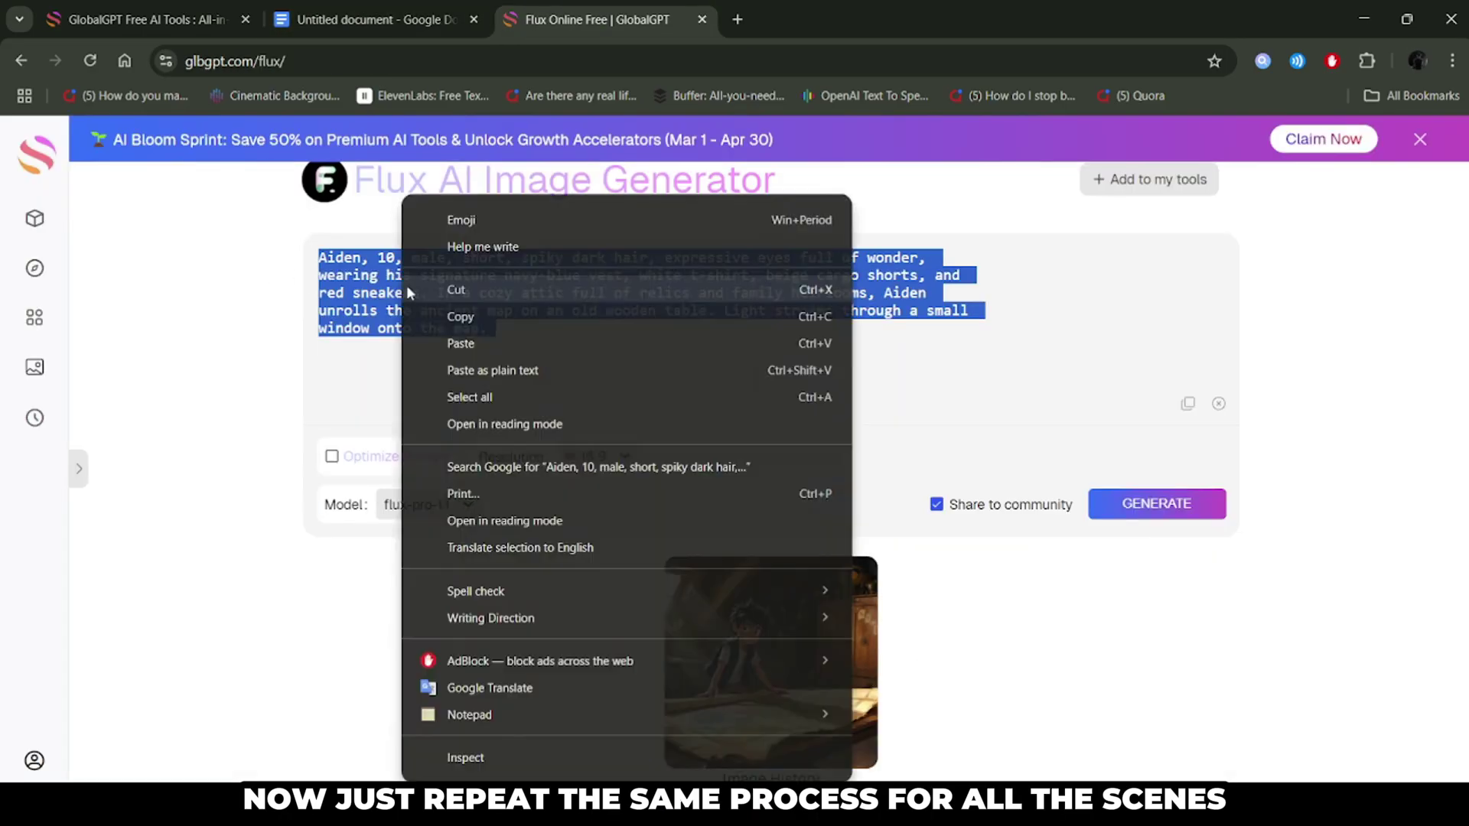
{"action": "left_click", "coordinate": [934, 341]}
{"action": "left_click", "coordinate": [1157, 503]}
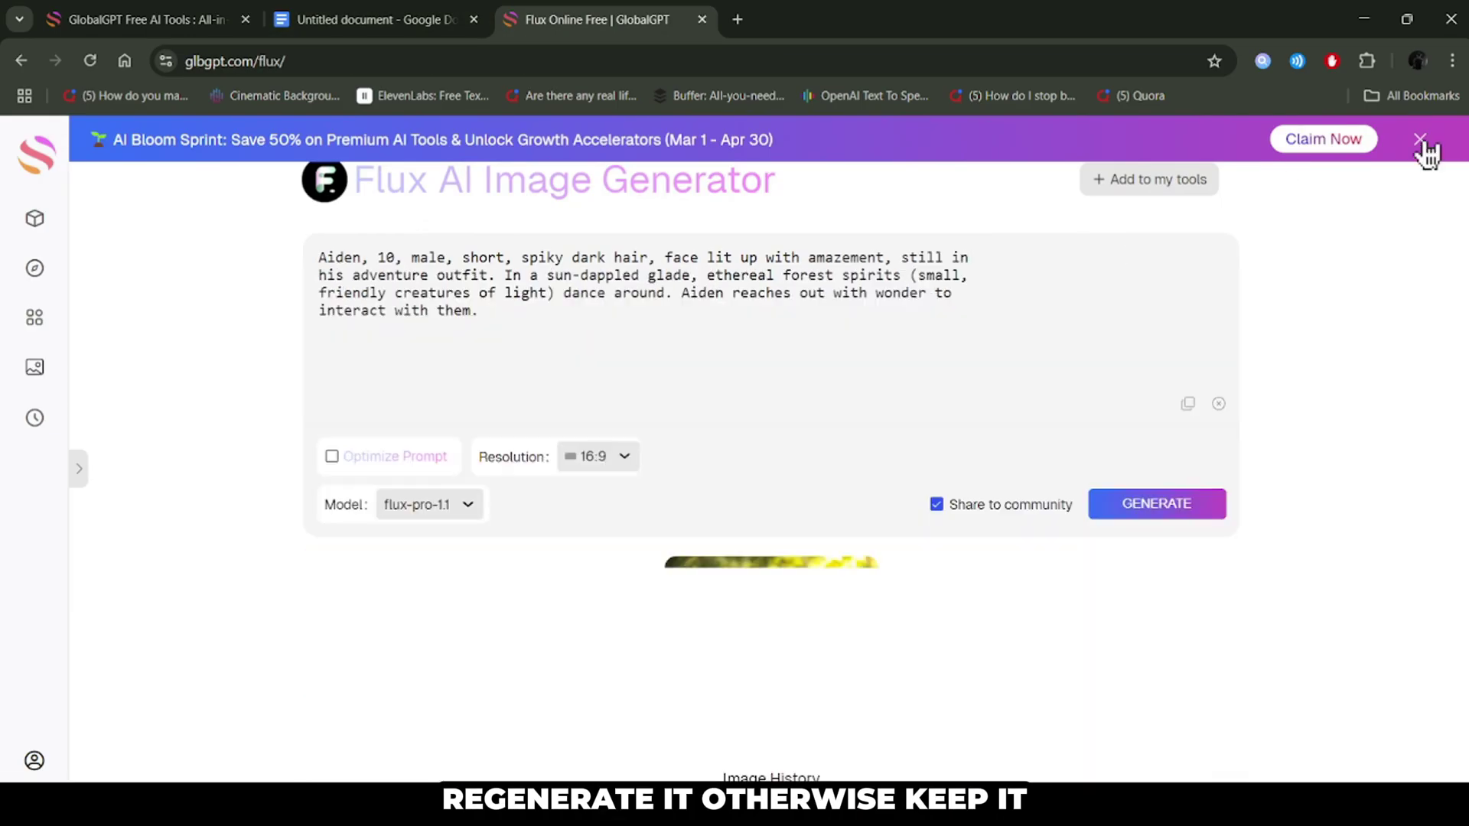
{"action": "left_click", "coordinate": [1420, 139]}
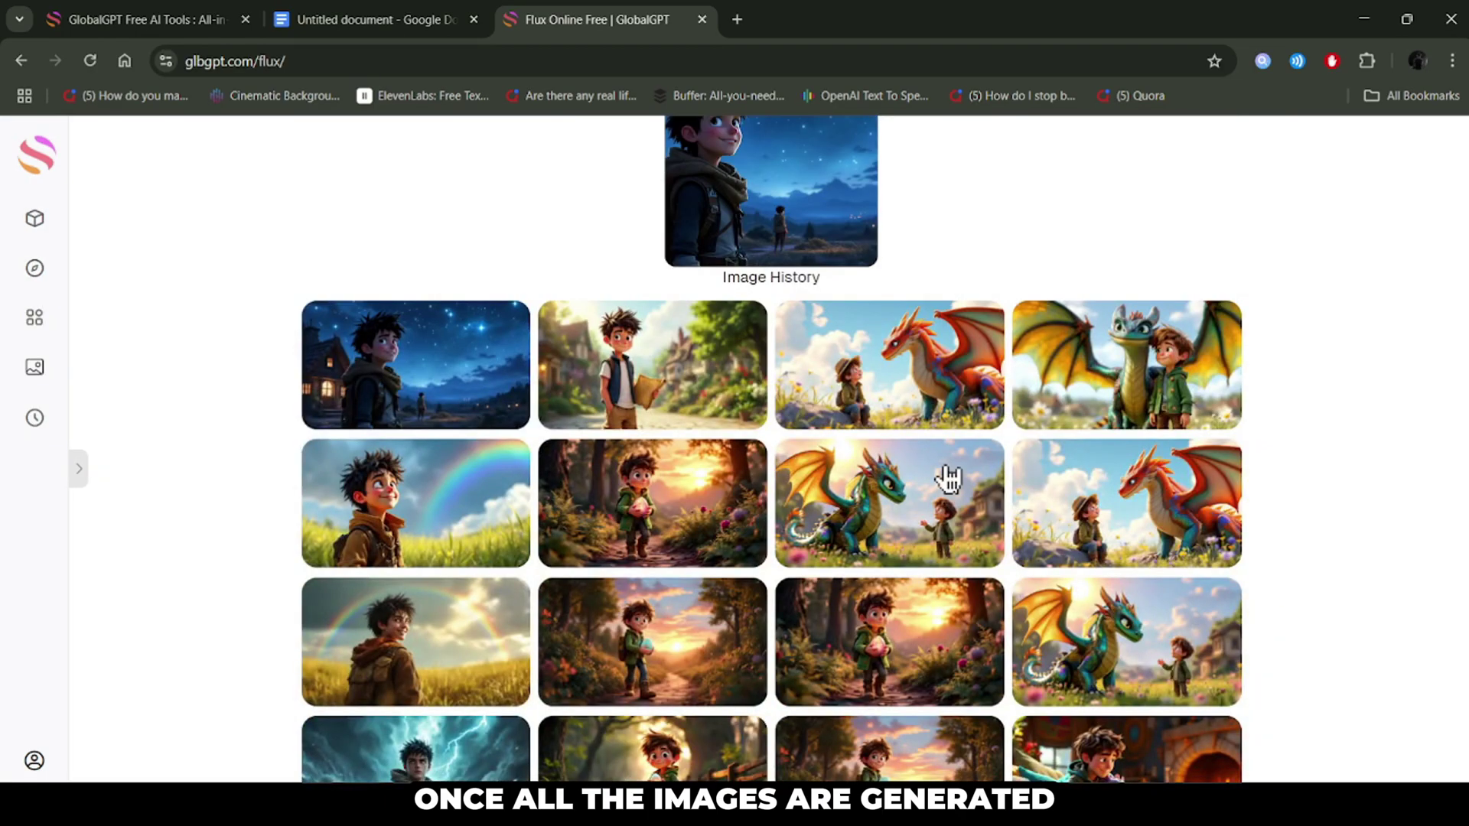
Save the enlarged boy-with-map scene image from Image History to the computer.
{"action": "scroll", "coordinate": [841, 497], "scroll_direction": "down", "scroll_amount": 2}
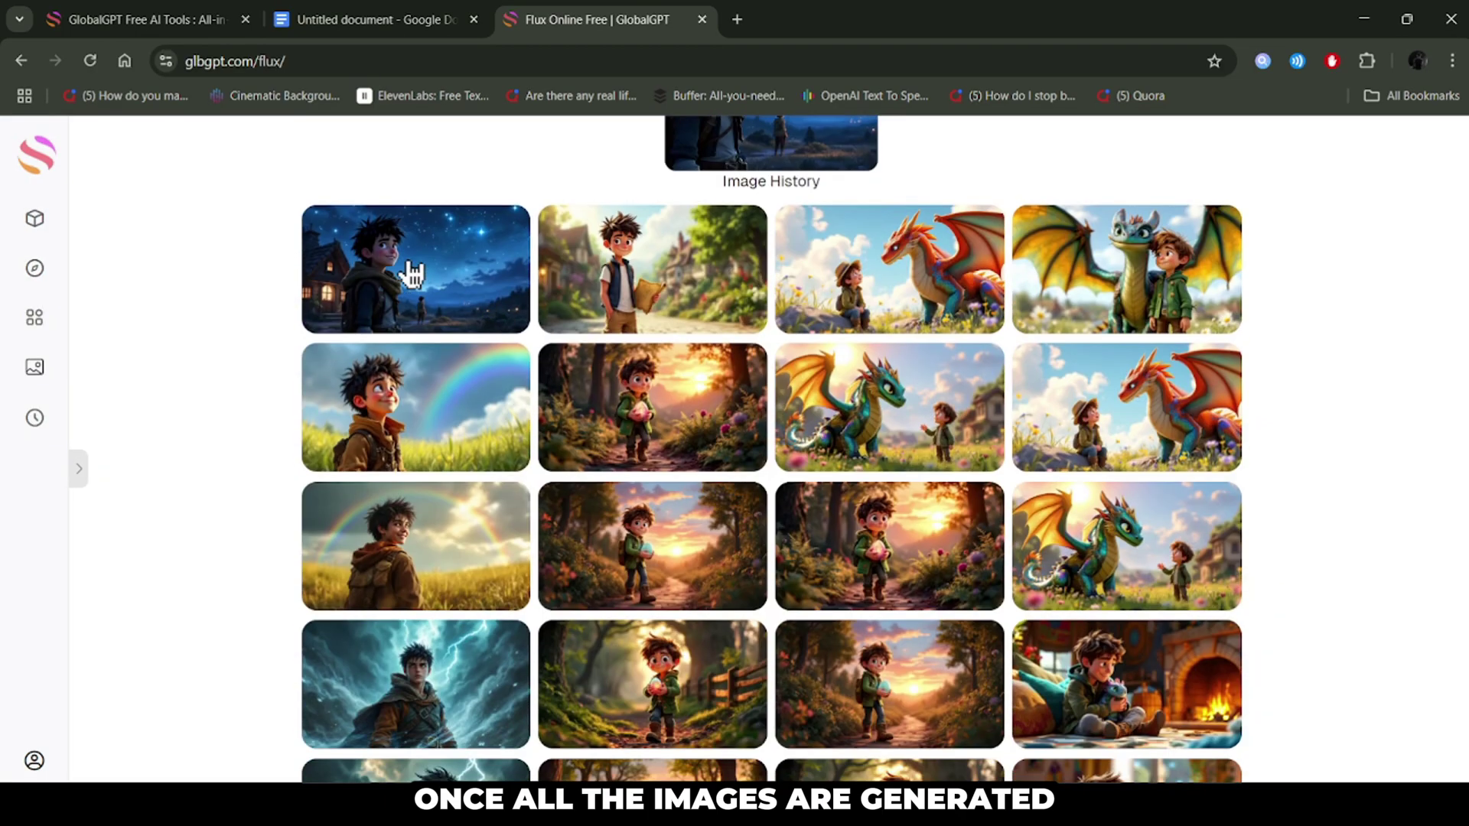
{"action": "left_click", "coordinate": [680, 287]}
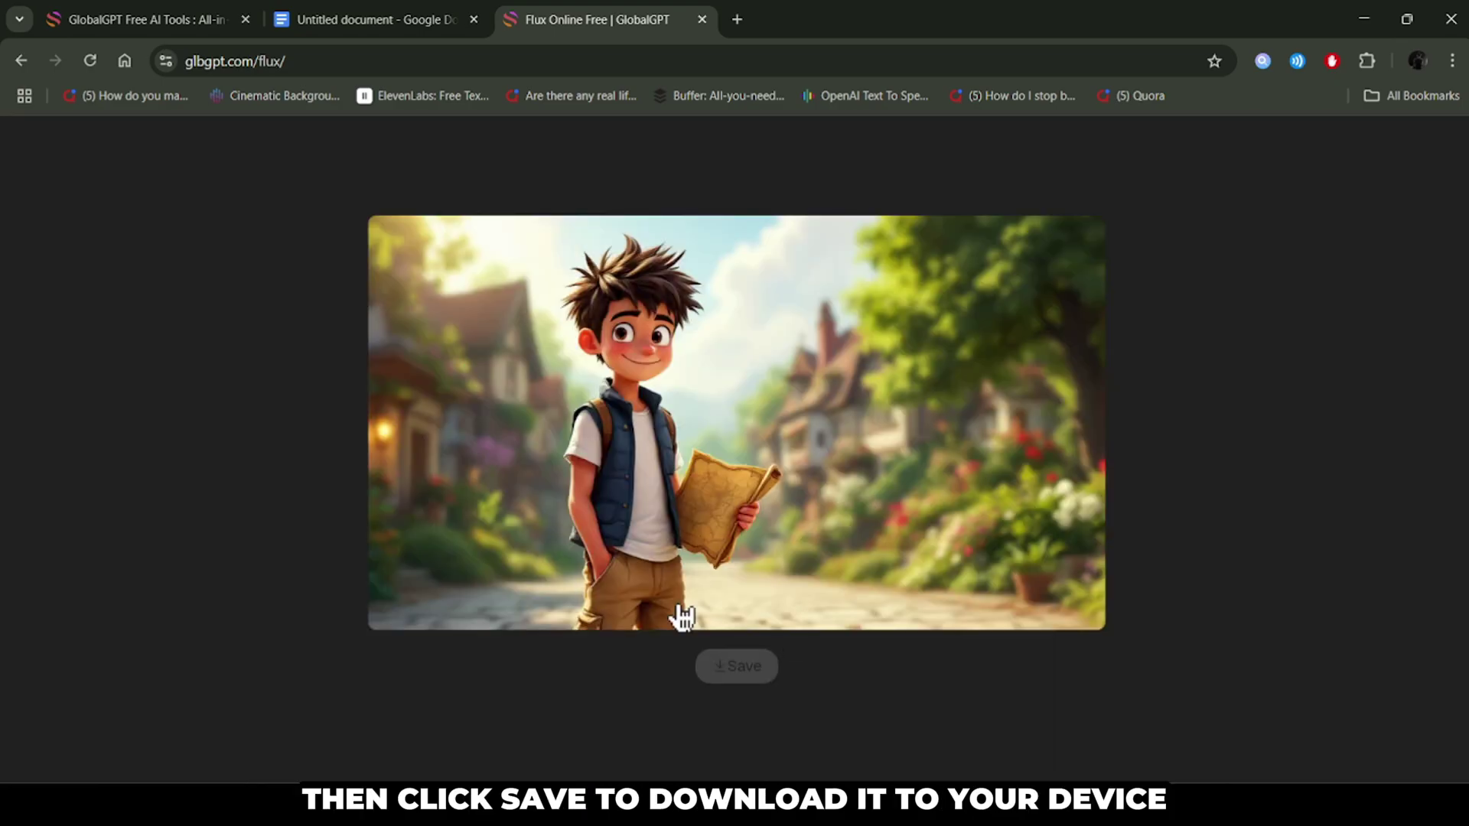
{"action": "left_click", "coordinate": [736, 668]}
{"action": "right_click", "coordinate": [575, 355]}
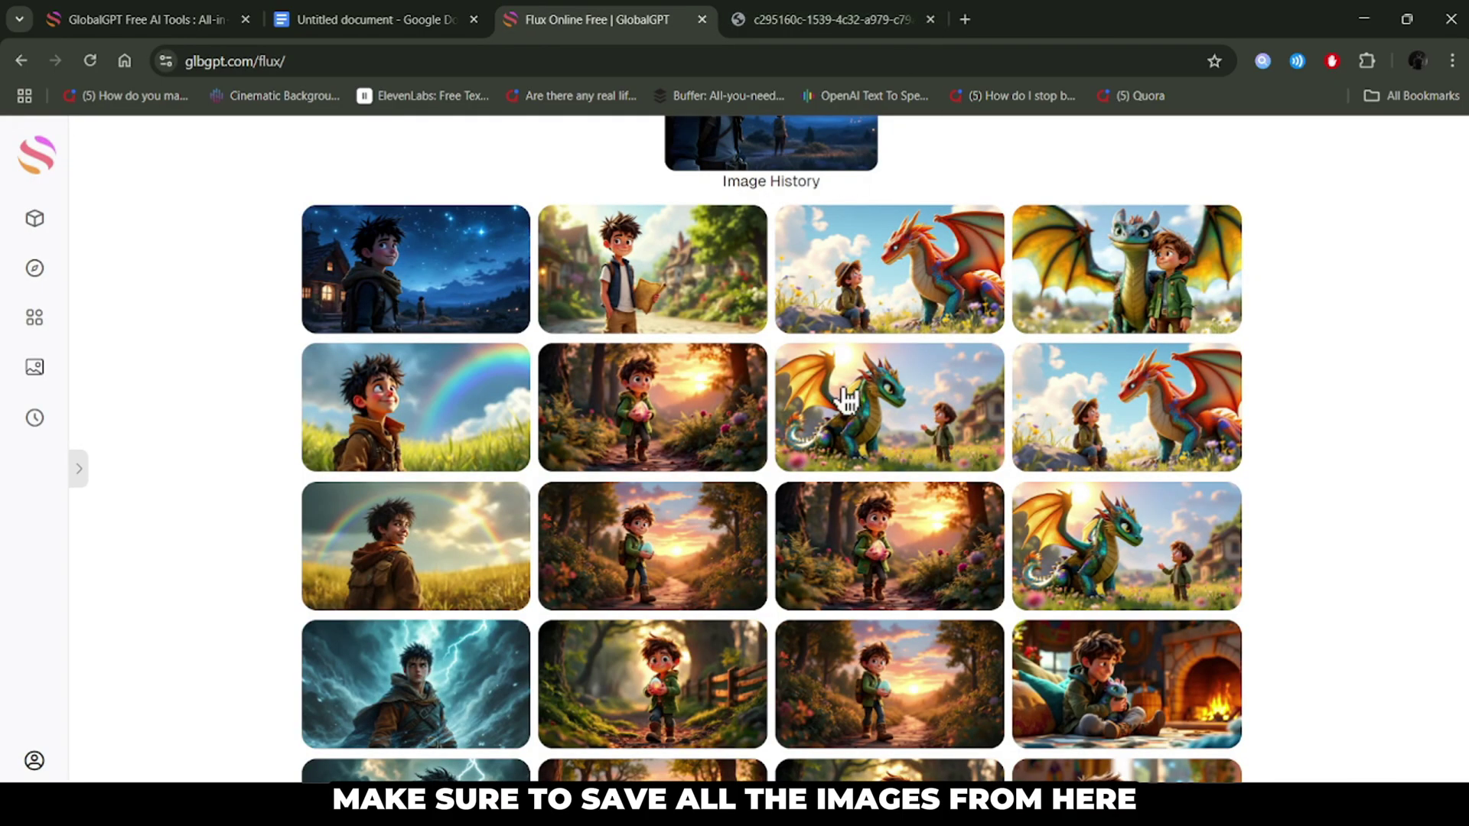
{"action": "scroll", "coordinate": [846, 402], "scroll_direction": "up", "scroll_amount": 2}
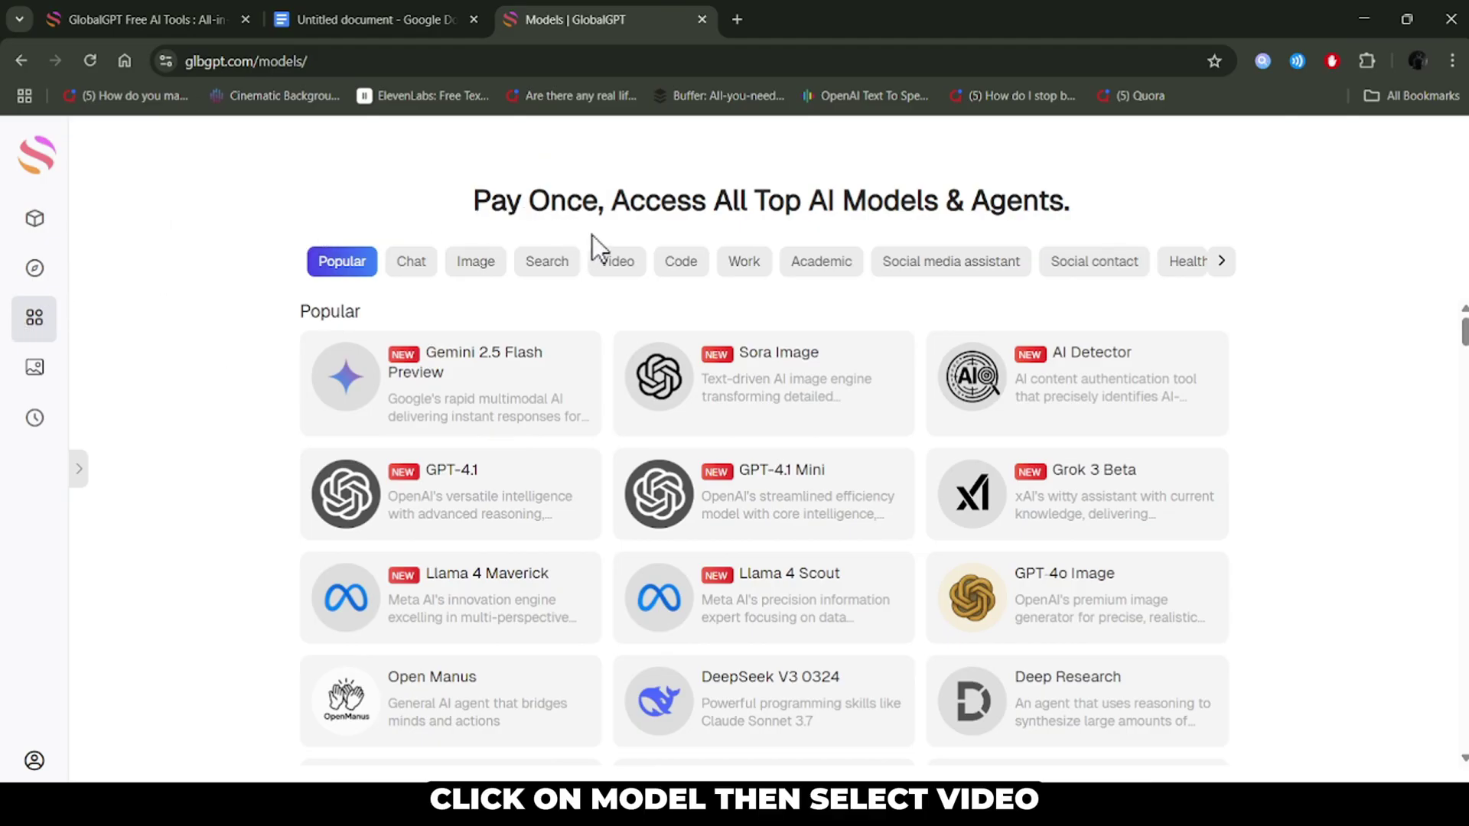
Open the Runway Image to Video tool from the Video models.
{"action": "left_click", "coordinate": [598, 264]}
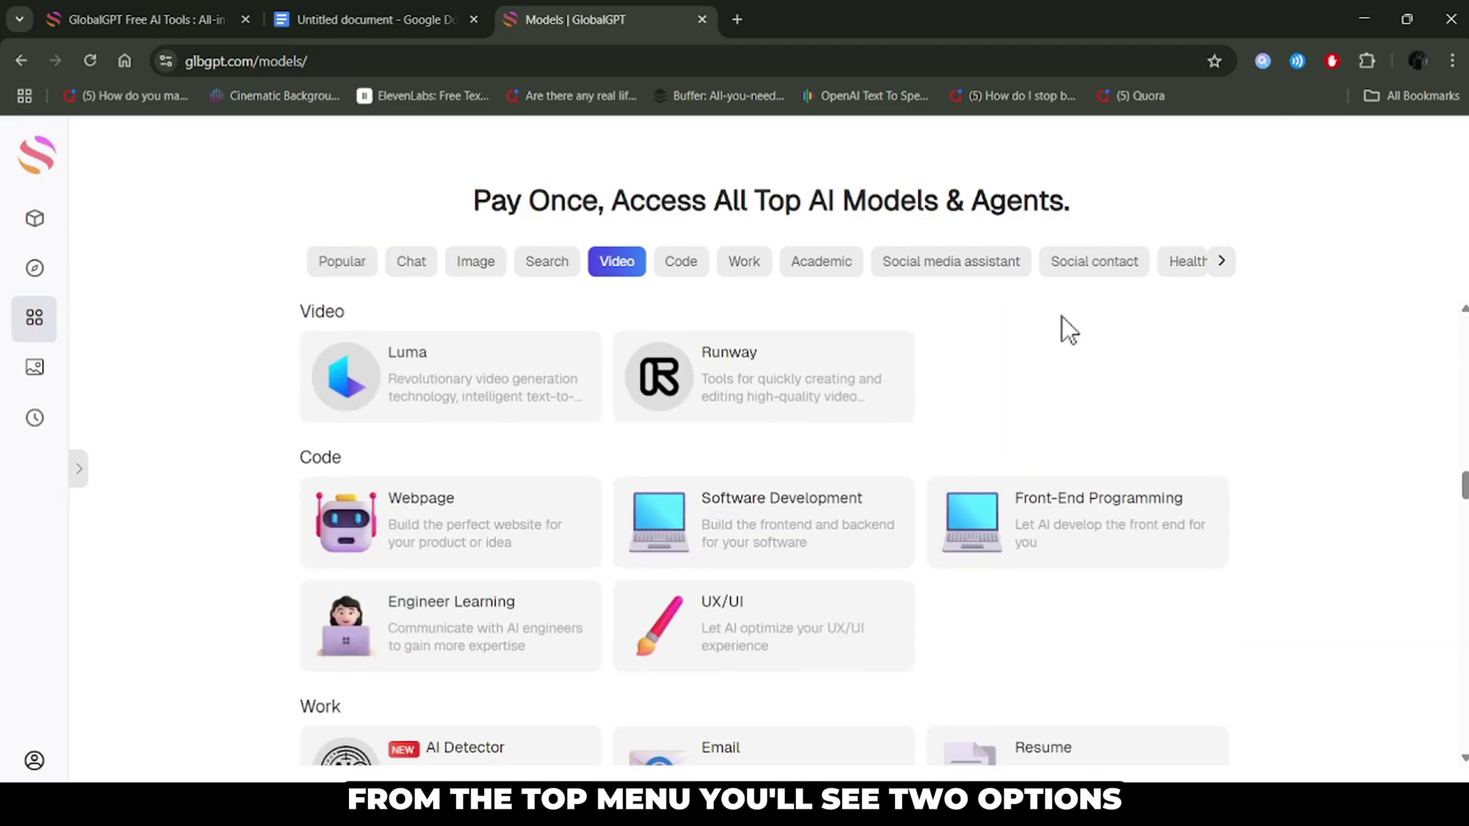
{"action": "left_click", "coordinate": [731, 366]}
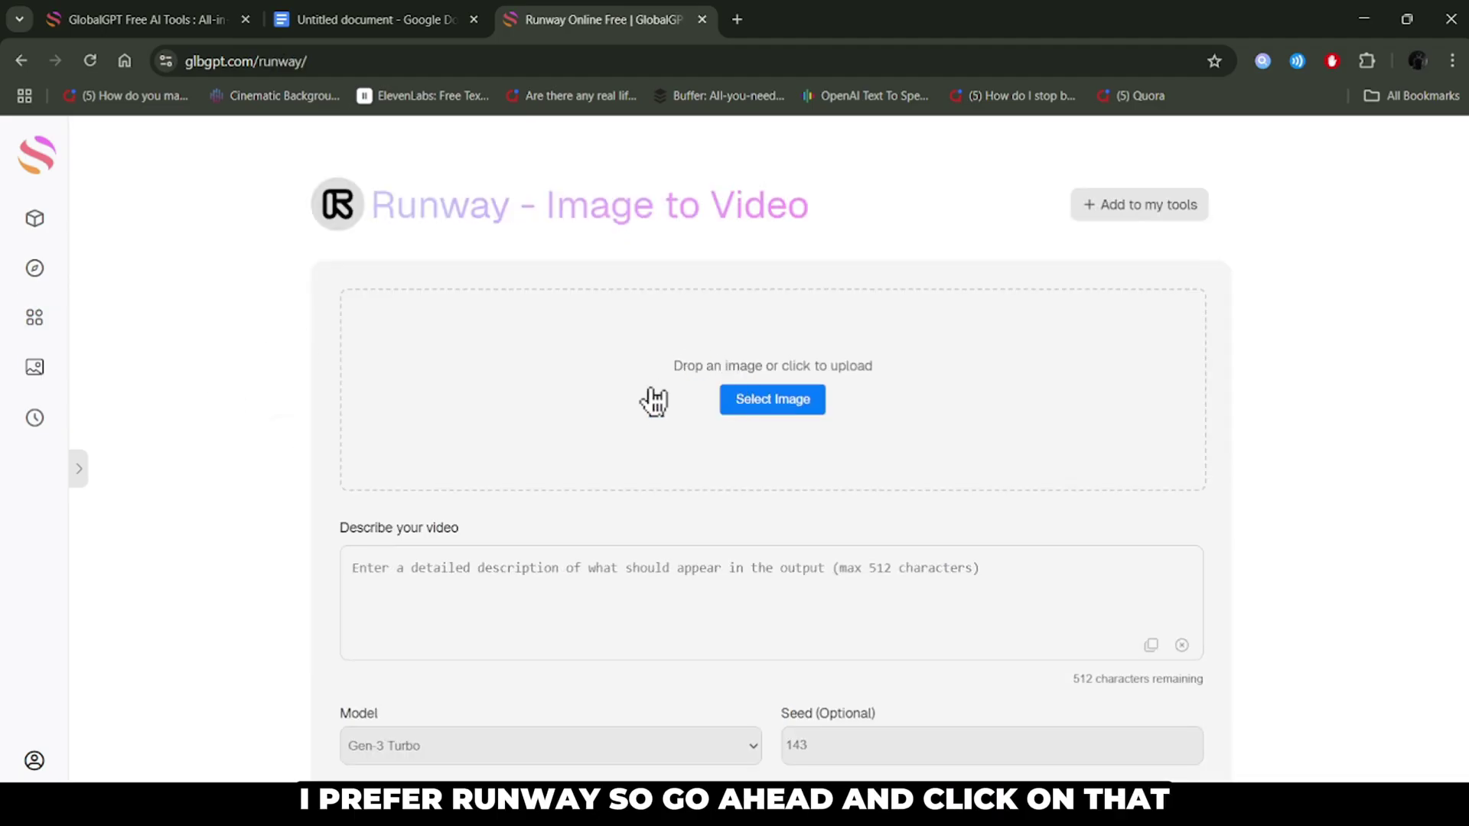
{"action": "scroll", "coordinate": [696, 463], "scroll_direction": "down", "scroll_amount": 5}
{"action": "scroll", "coordinate": [702, 468], "scroll_direction": "up", "scroll_amount": 5}
Upload 1.jpg from the downloaded scene images folder as the source image.
{"action": "left_click", "coordinate": [780, 404]}
{"action": "left_click", "coordinate": [105, 261]}
{"action": "left_click", "coordinate": [213, 199]}
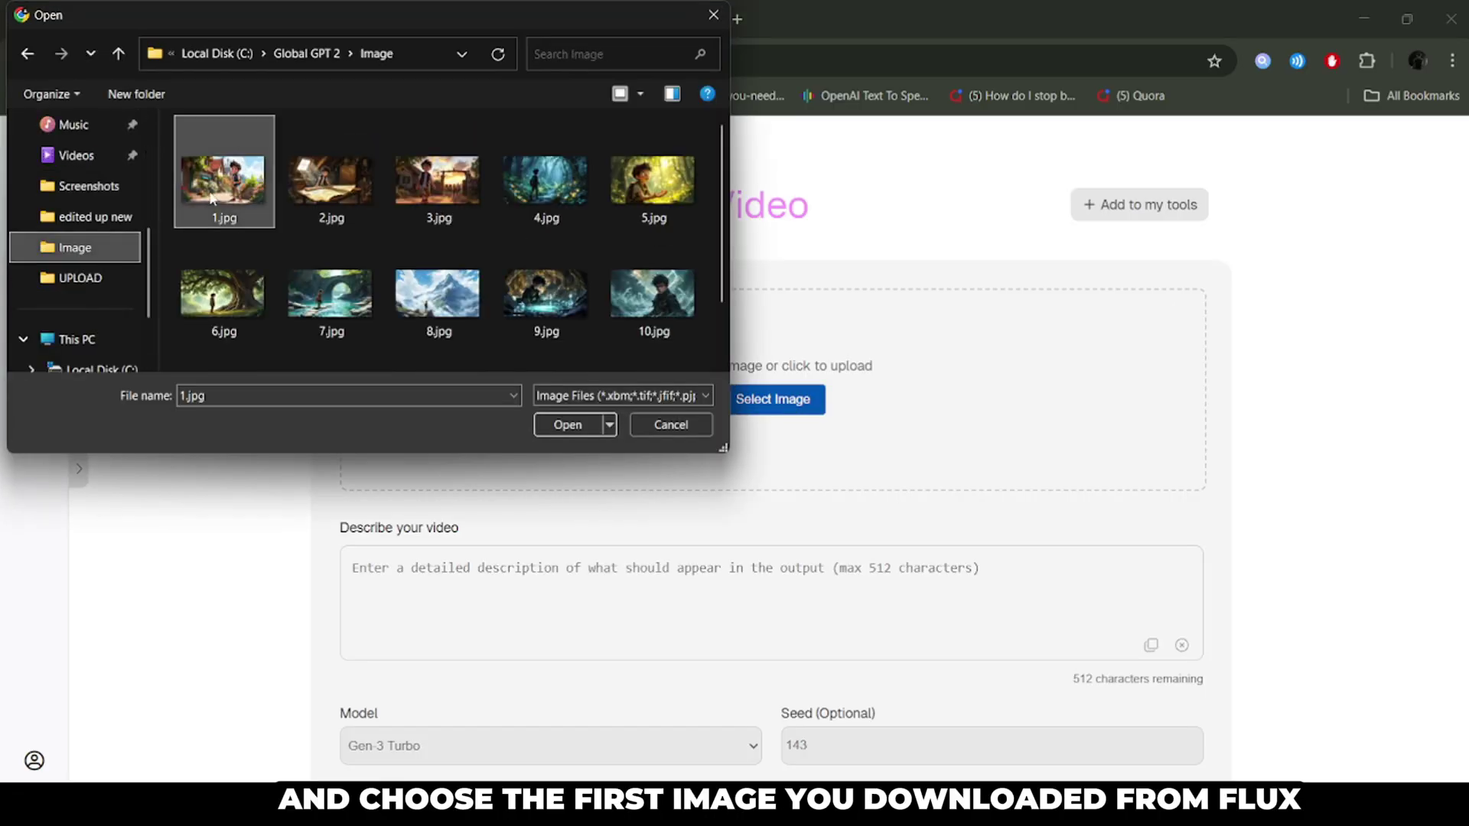
{"action": "left_click", "coordinate": [575, 417]}
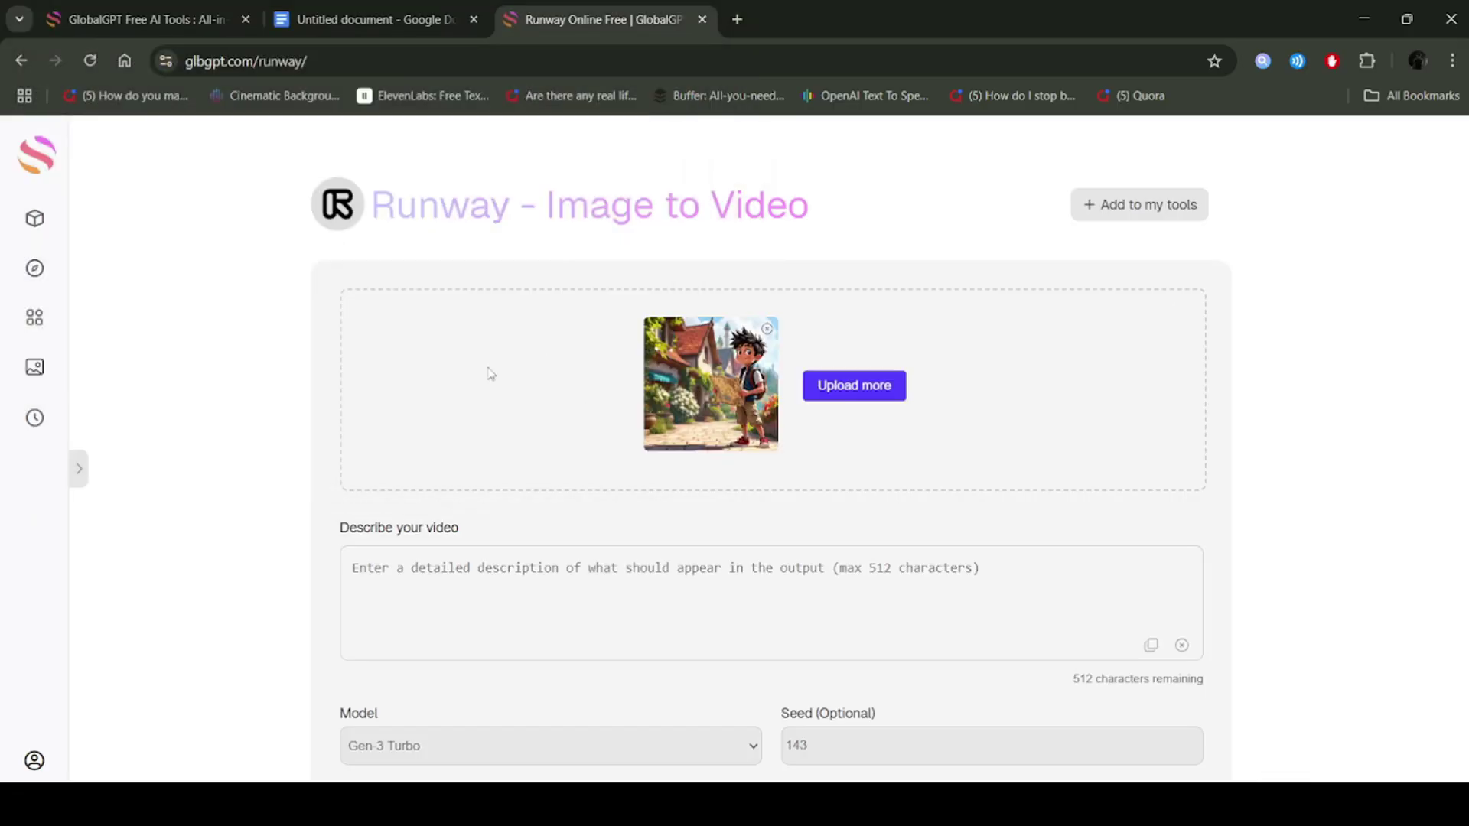
Copy Scene 1's Image Motion Prompt from the Google Doc.
{"action": "scroll", "coordinate": [444, 367], "scroll_direction": "down", "scroll_amount": 3}
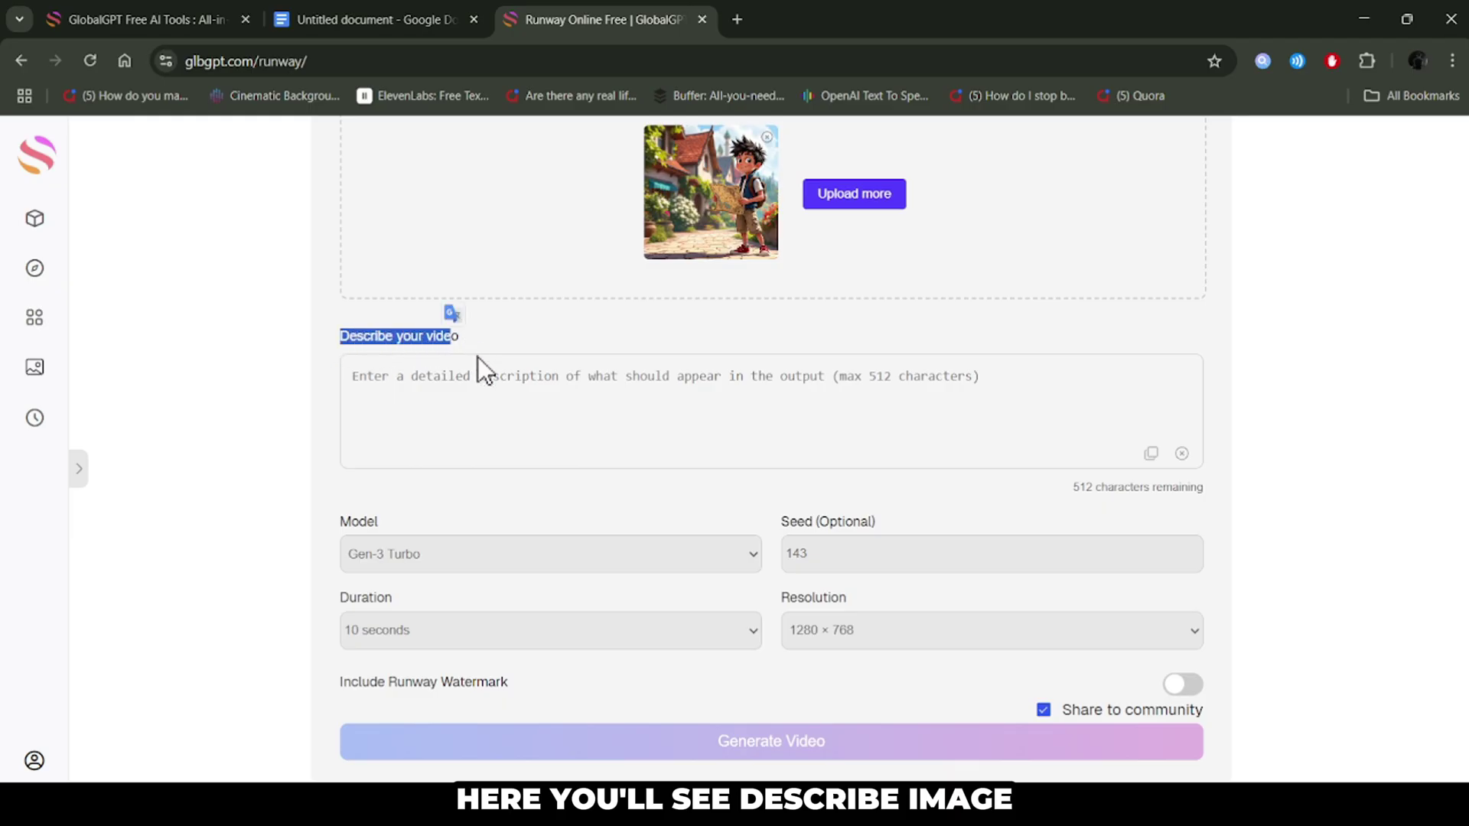
{"action": "left_click", "coordinate": [326, 6]}
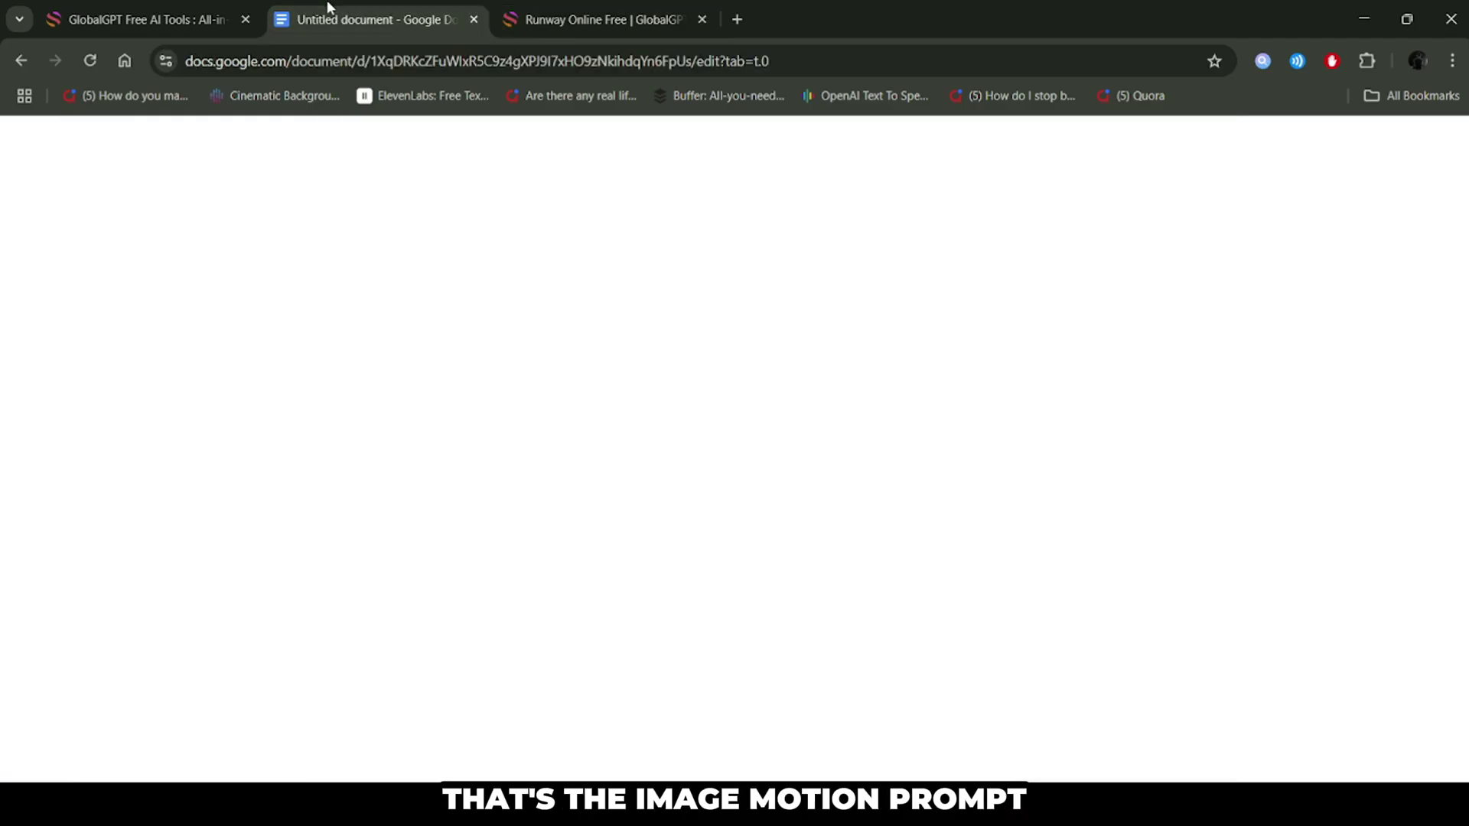
{"action": "scroll", "coordinate": [493, 452], "scroll_direction": "up", "scroll_amount": 2}
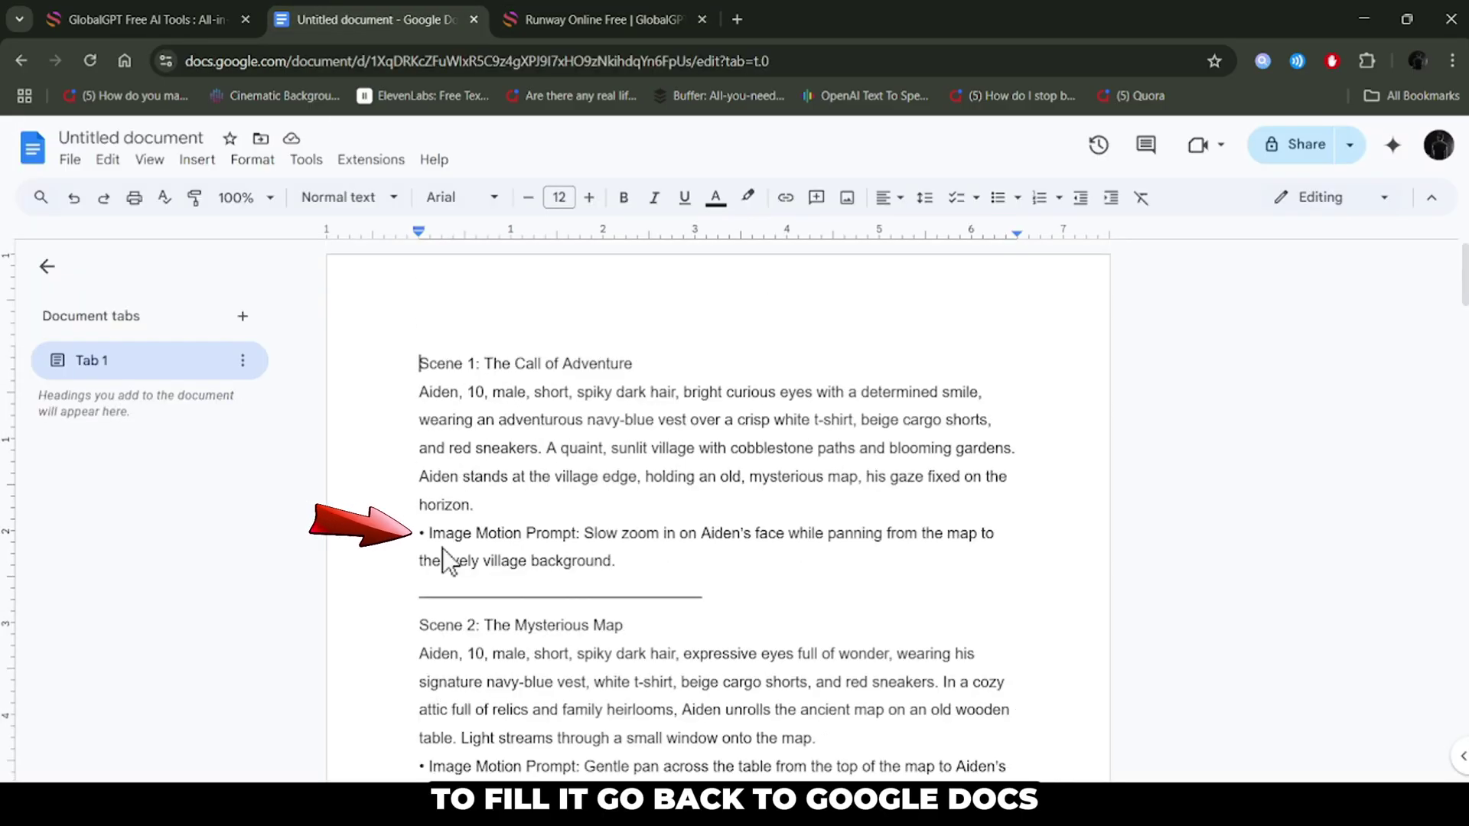
{"action": "left_click_drag", "start_coordinate": [584, 534], "coordinate": [622, 557]}
{"action": "right_click", "coordinate": [604, 541]}
{"action": "left_click", "coordinate": [656, 335]}
Paste the 'Slow zoom in on Aiden's face…' prompt into Runway's description box.
{"action": "left_click", "coordinate": [597, 31]}
{"action": "right_click", "coordinate": [453, 404]}
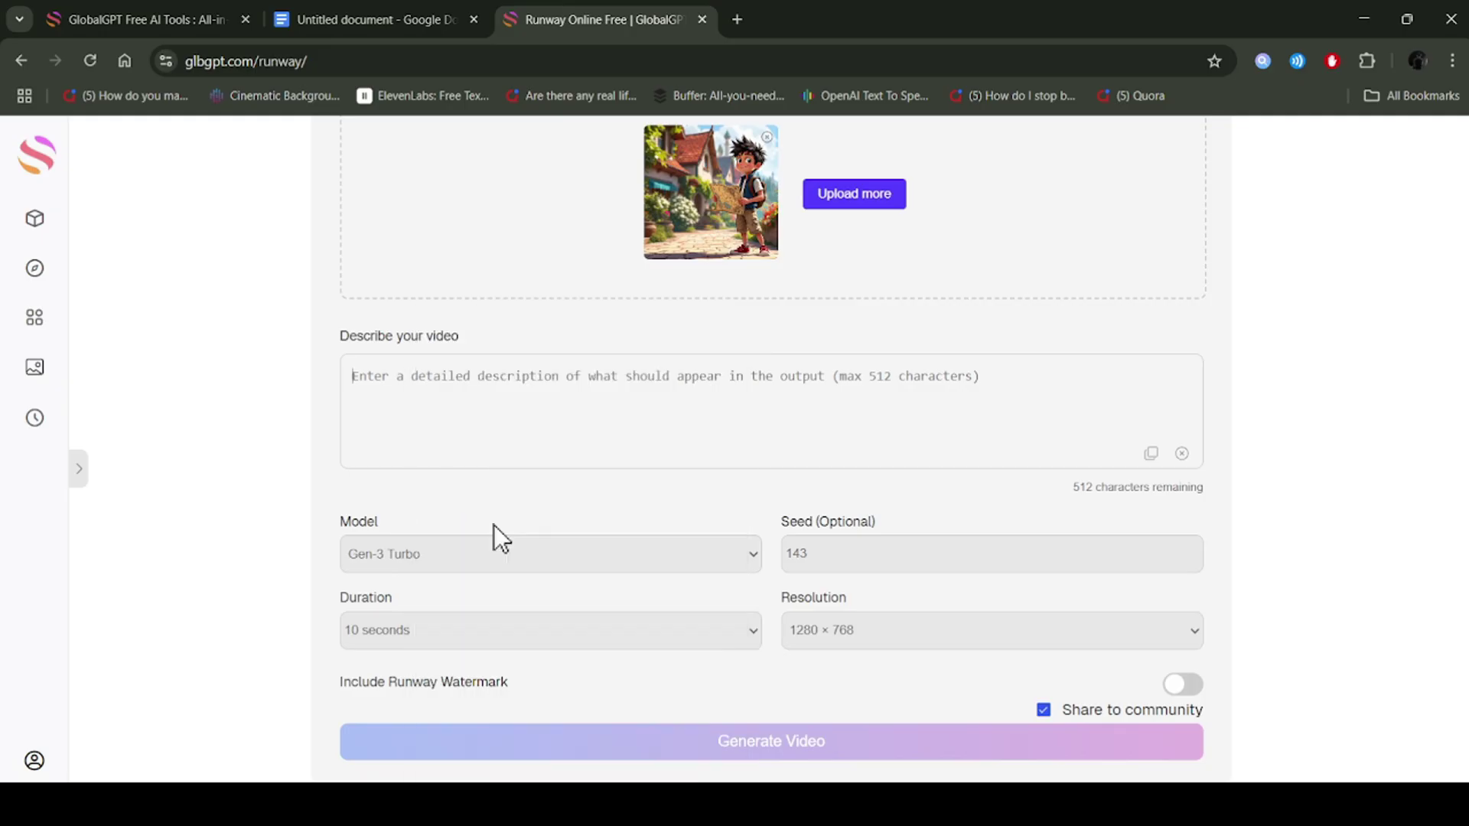
{"action": "left_click", "coordinate": [489, 518]}
Set duration to 5 seconds, keeping 1280 × 768 resolution and Gen-3 Turbo.
{"action": "scroll", "coordinate": [712, 409], "scroll_direction": "down", "scroll_amount": 2}
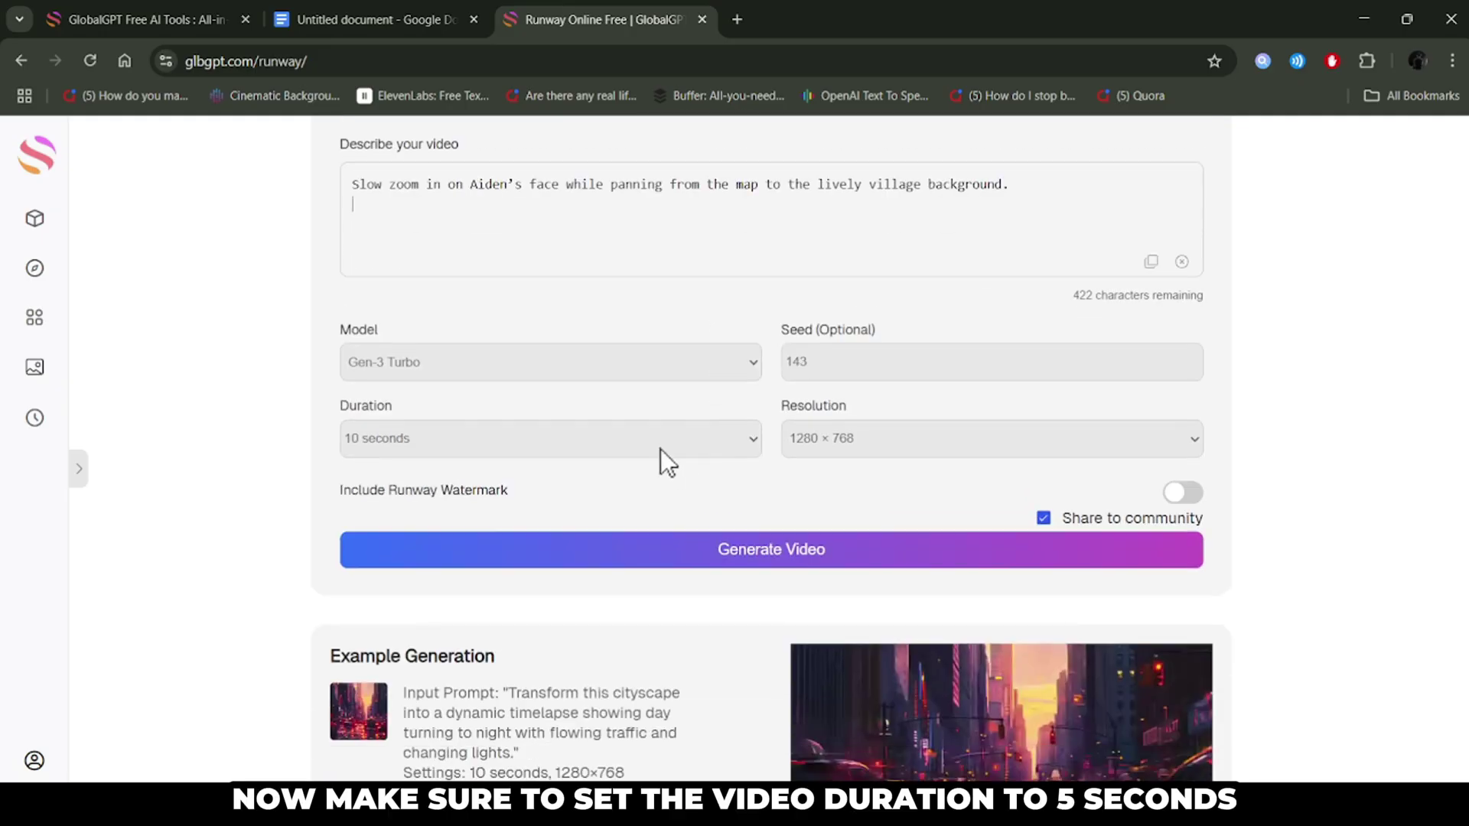
{"action": "left_click", "coordinate": [546, 370]}
{"action": "left_click", "coordinate": [575, 440]}
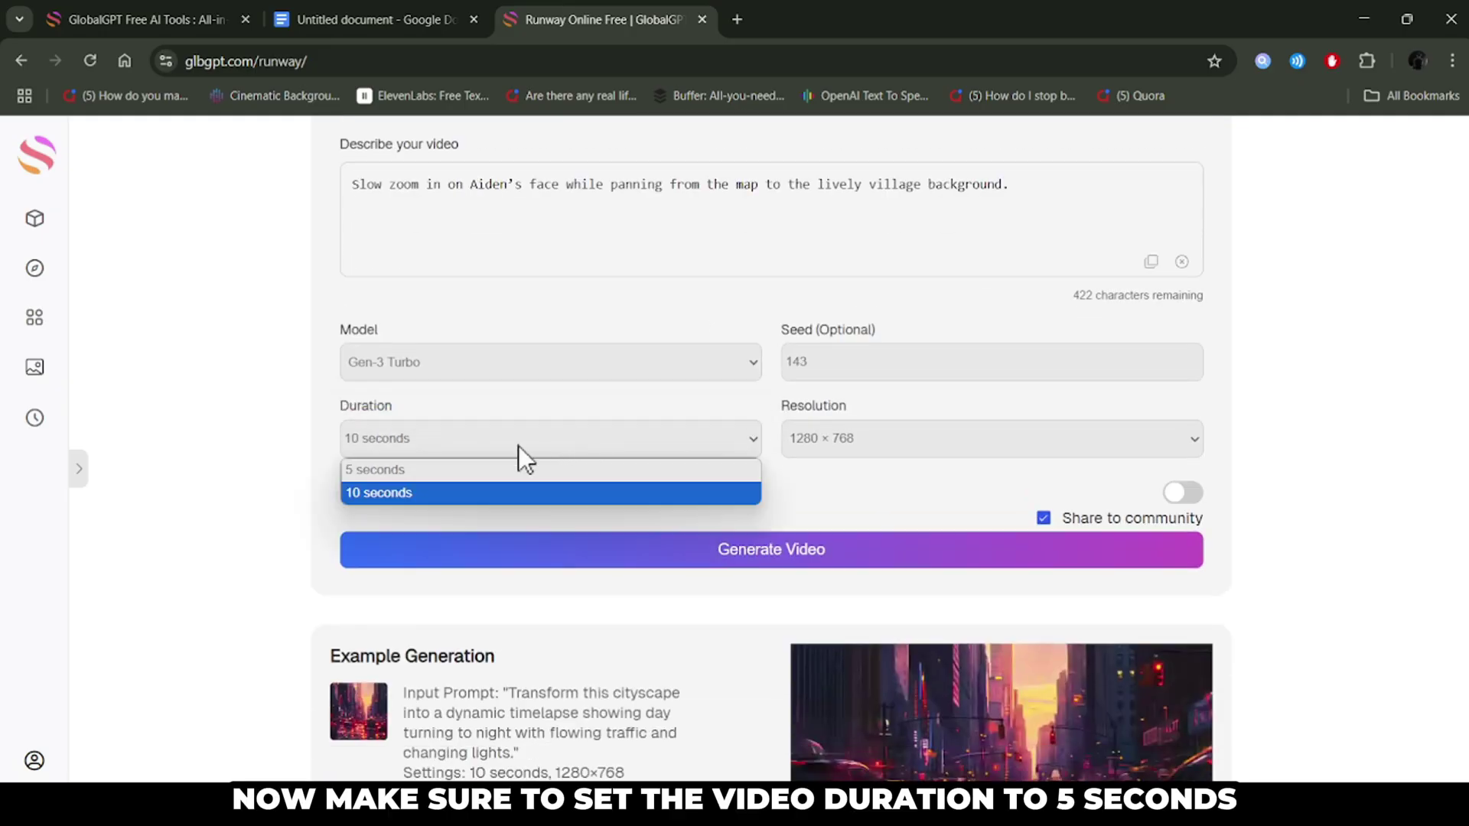
{"action": "left_click", "coordinate": [475, 465]}
{"action": "scroll", "coordinate": [692, 503], "scroll_direction": "up", "scroll_amount": 1}
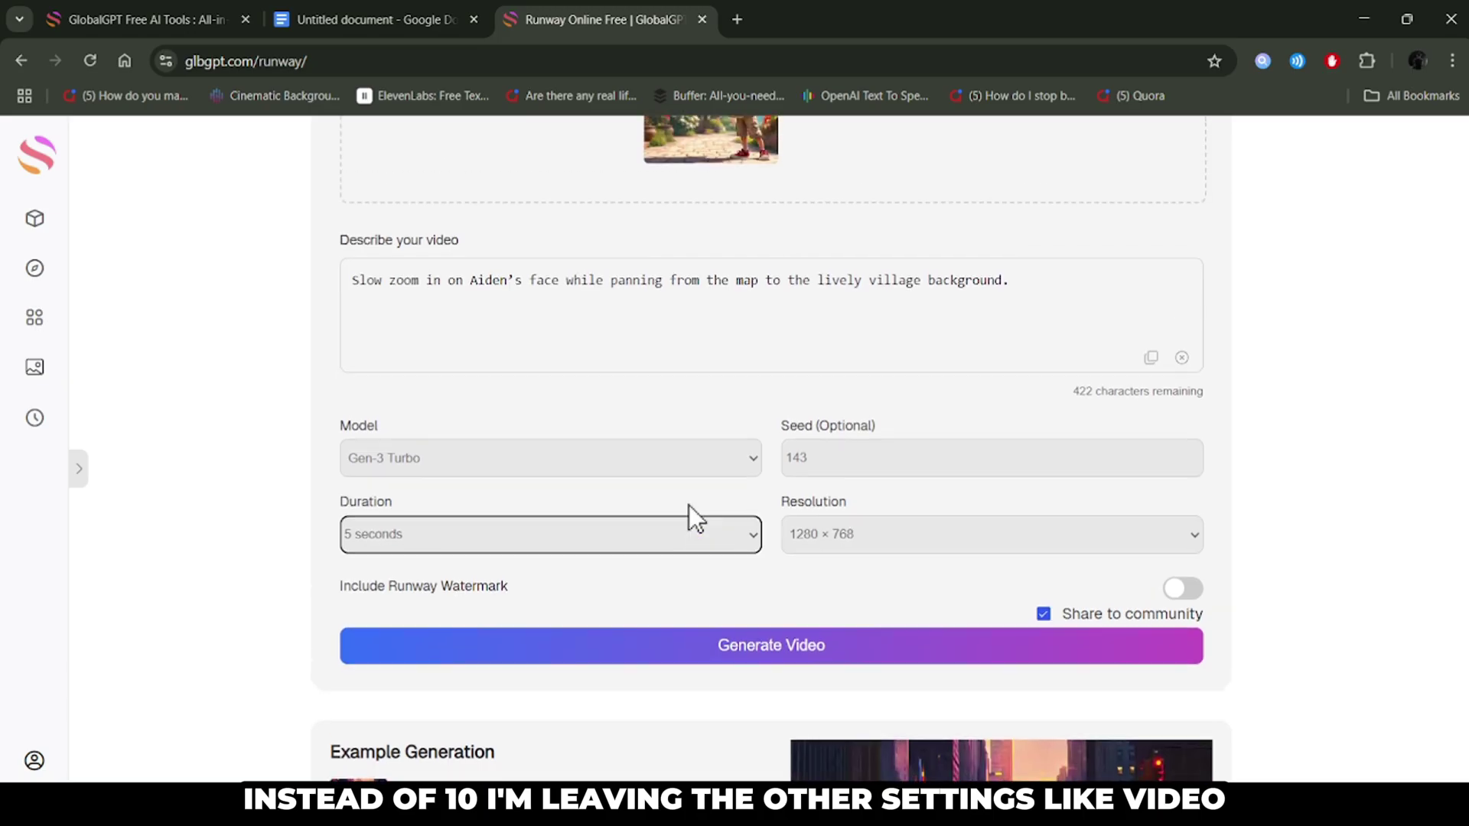
{"action": "scroll", "coordinate": [735, 577], "scroll_direction": "up", "scroll_amount": 1}
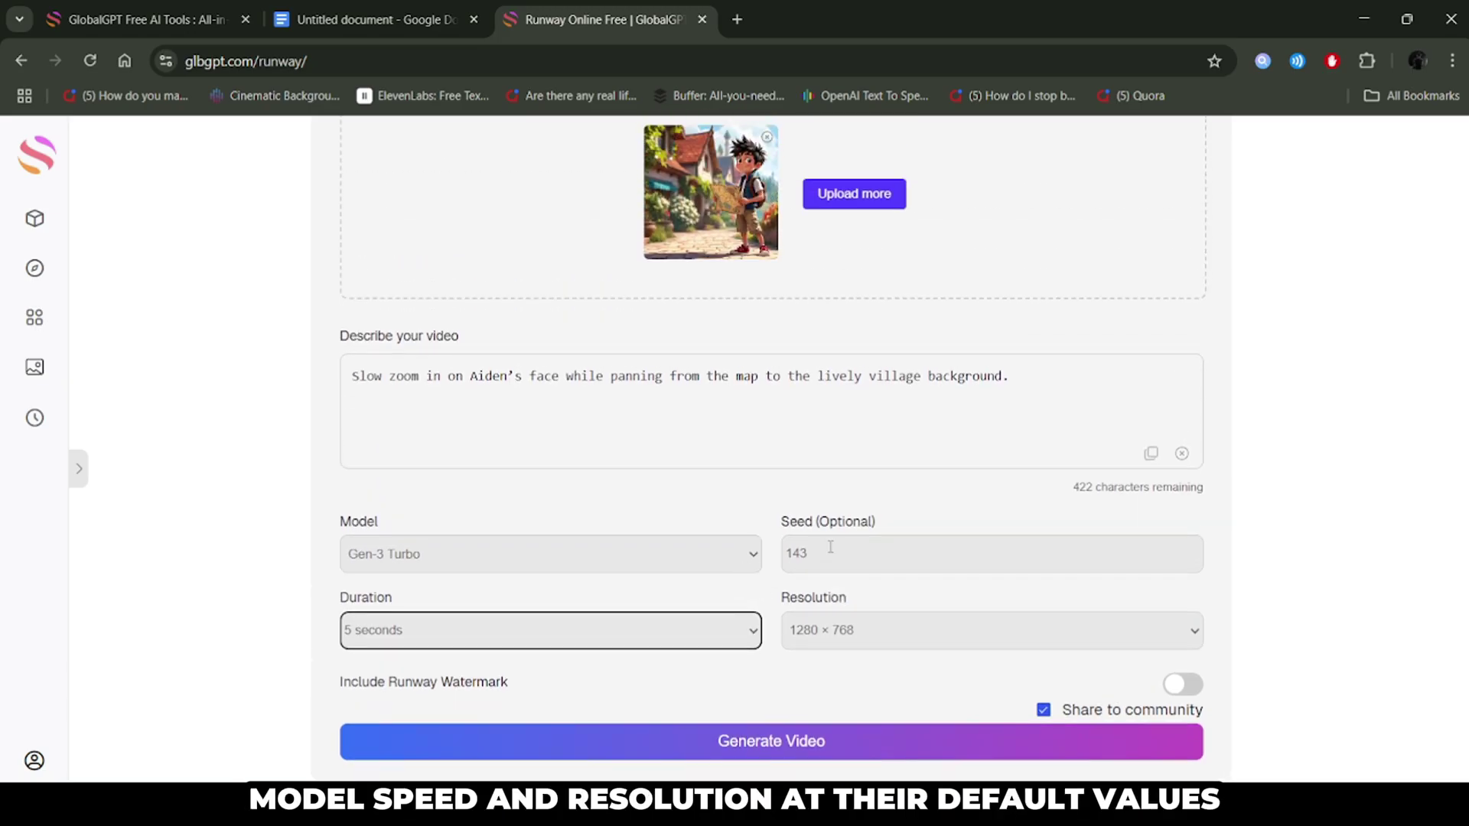
{"action": "left_click", "coordinate": [857, 627]}
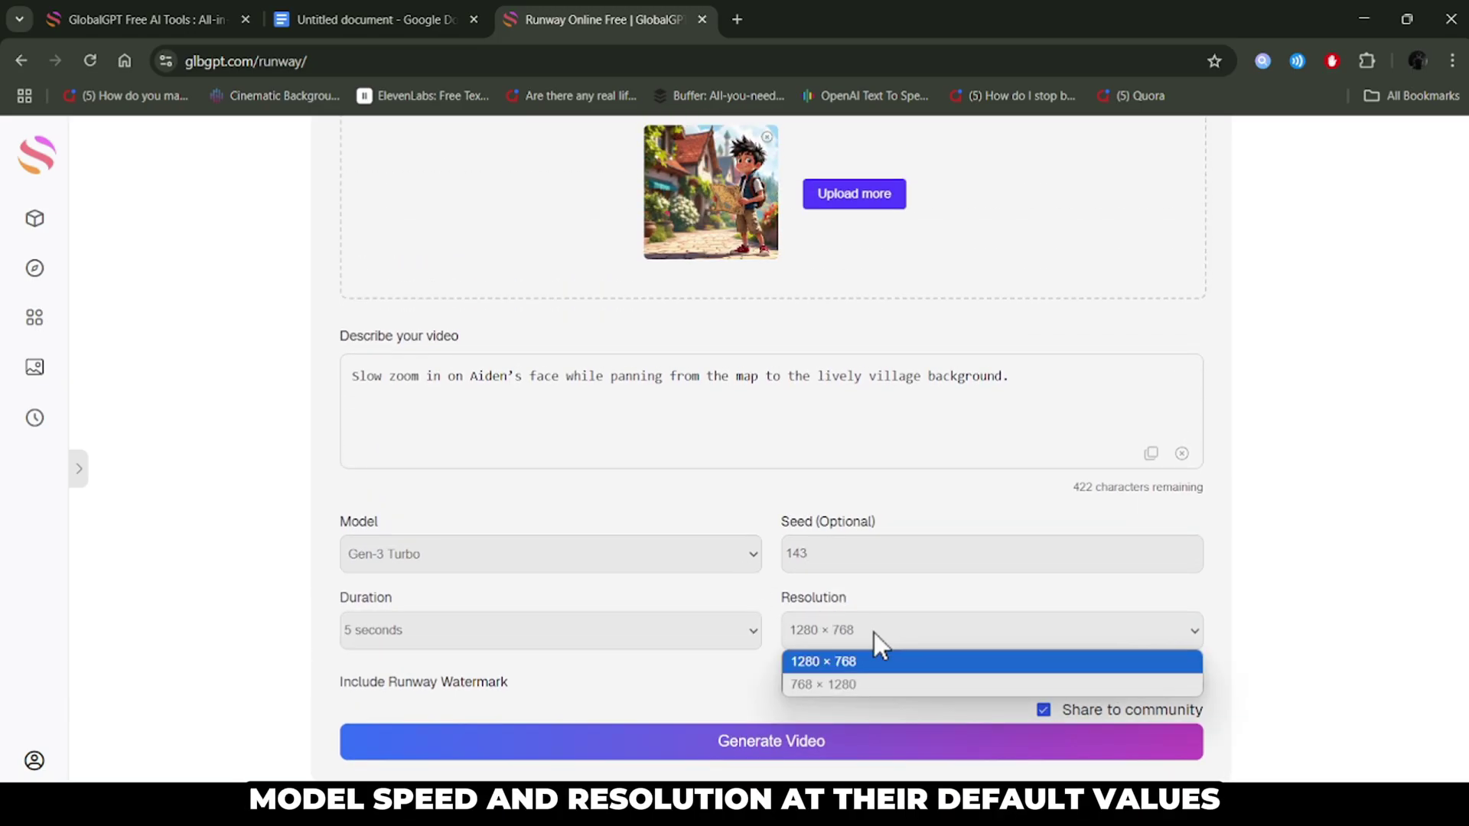
{"action": "left_click", "coordinate": [872, 662]}
Generate the Scene 1 video of the boy holding the map.
{"action": "scroll", "coordinate": [759, 619], "scroll_direction": "up", "scroll_amount": 1}
{"action": "scroll", "coordinate": [765, 615], "scroll_direction": "down", "scroll_amount": 1}
{"action": "left_click", "coordinate": [751, 744]}
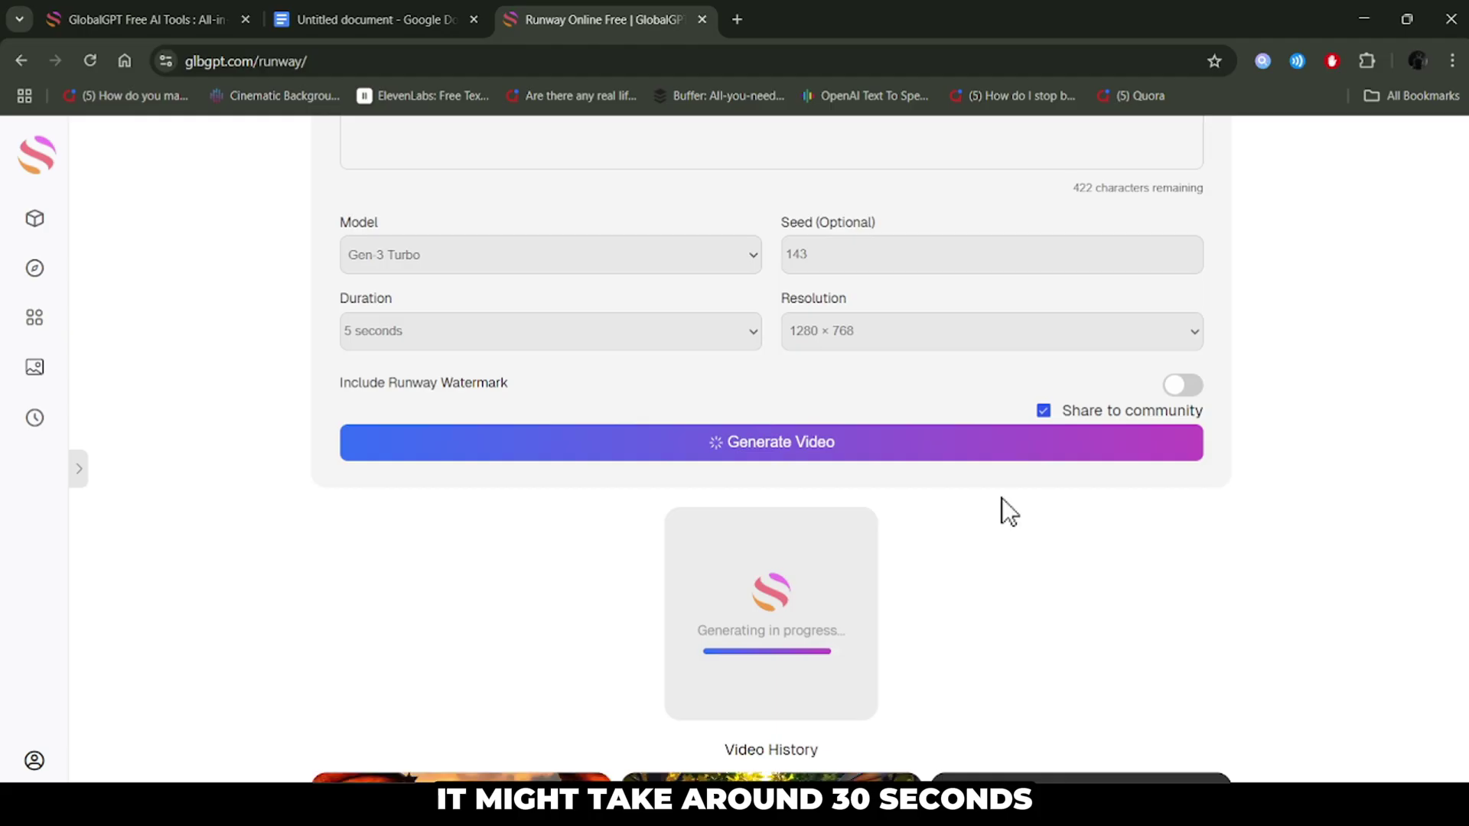
{"action": "scroll", "coordinate": [1002, 498], "scroll_direction": "down", "scroll_amount": 1}
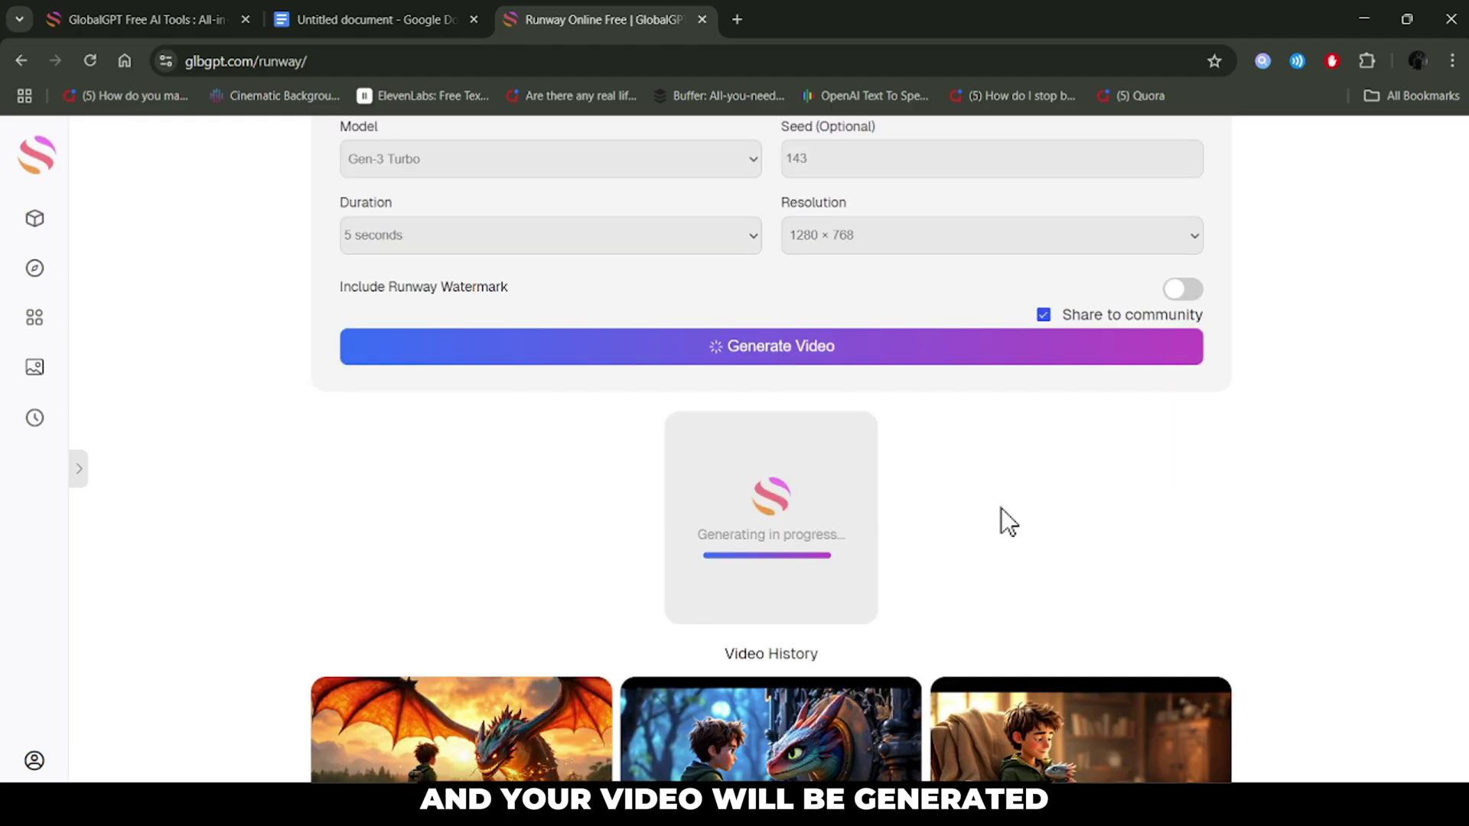
{"action": "scroll", "coordinate": [1002, 505], "scroll_direction": "down", "scroll_amount": 2}
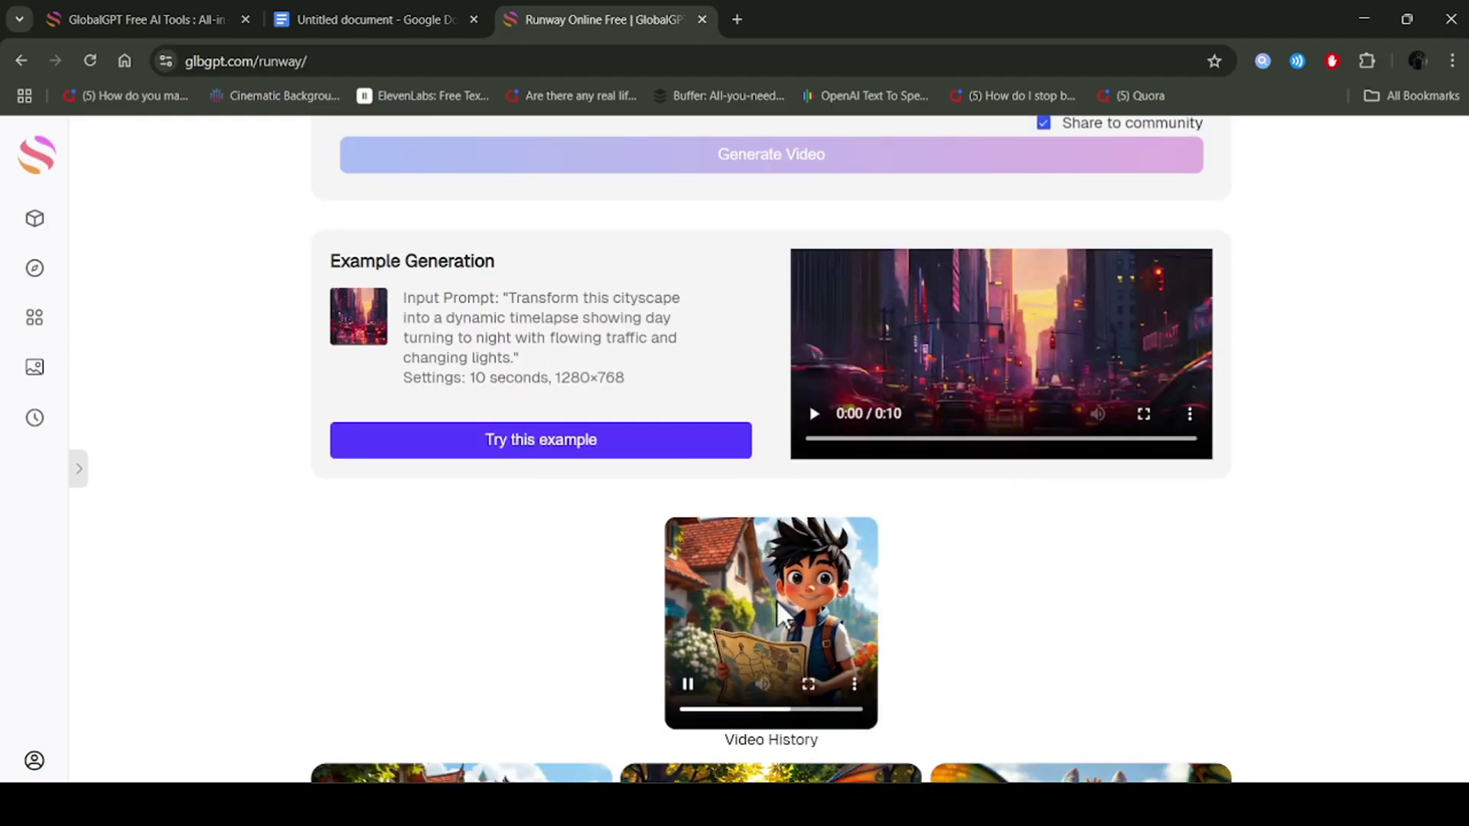
Watch the new Scene 1 video full screen, then close its preview.
{"action": "left_click", "coordinate": [808, 683]}
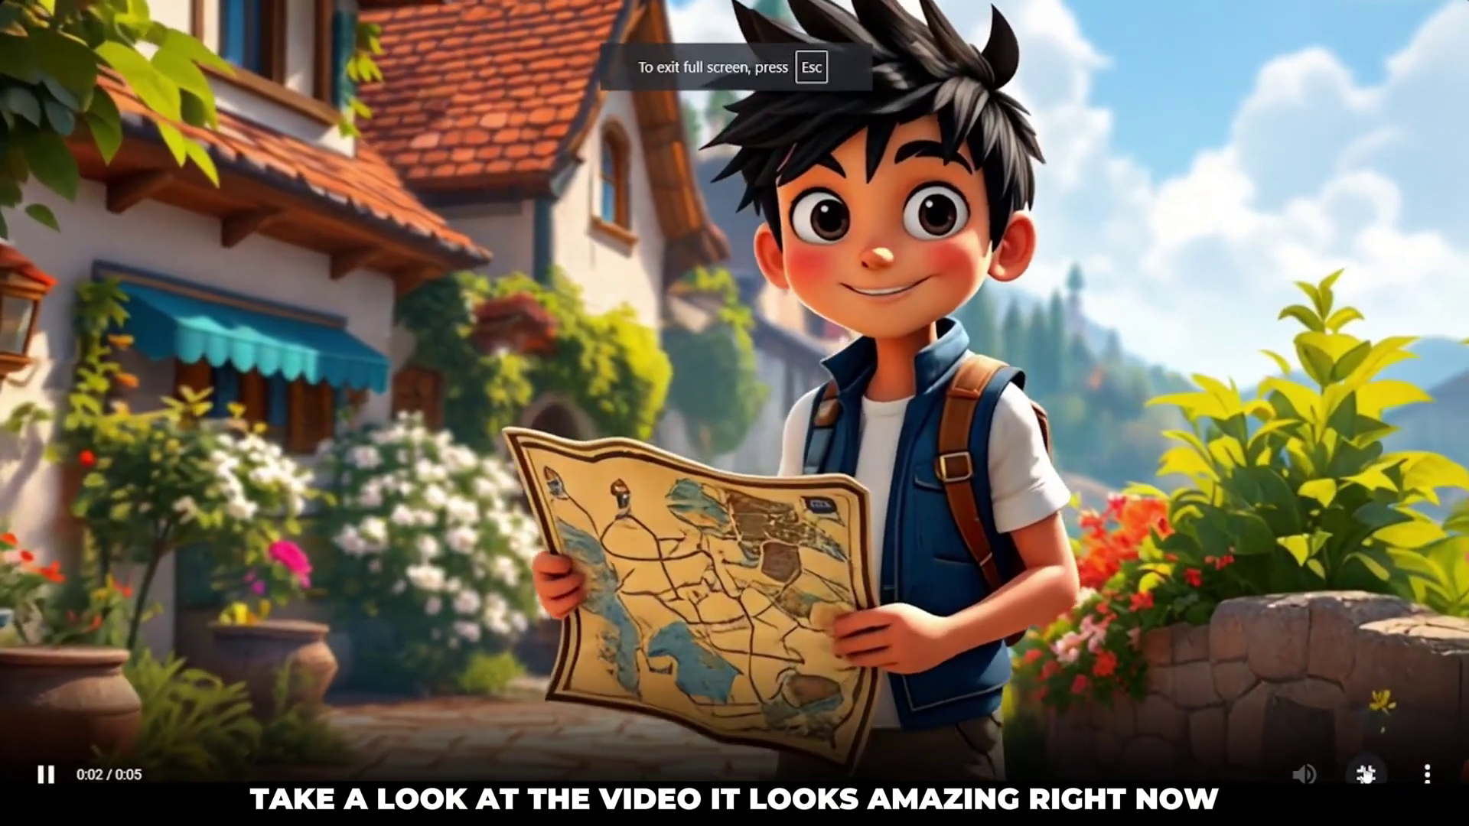
{"action": "left_click", "coordinate": [1367, 774]}
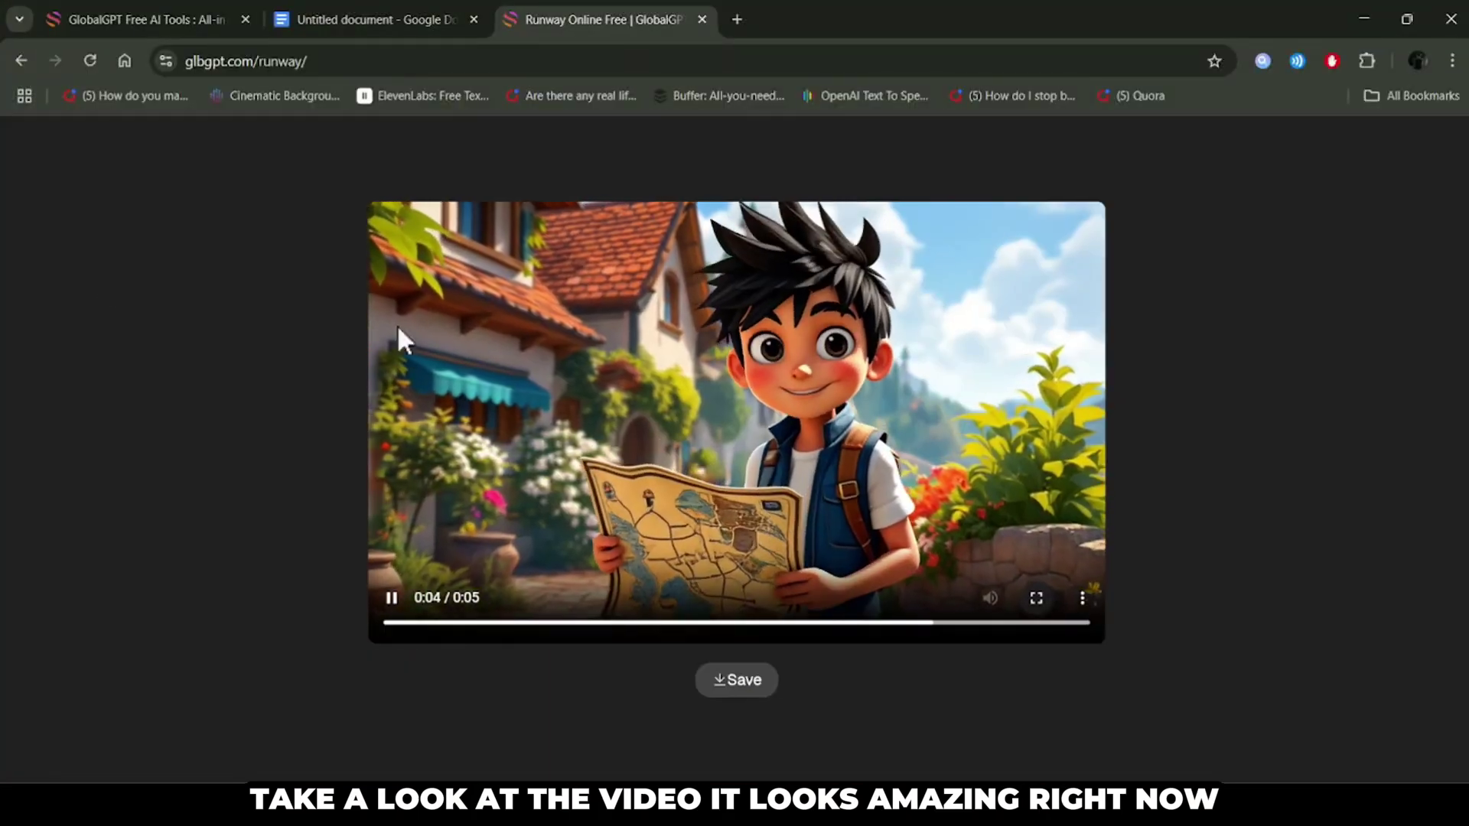
{"action": "left_click", "coordinate": [272, 218]}
Open the file picker to choose the next scene image.
{"action": "scroll", "coordinate": [746, 520], "scroll_direction": "up", "scroll_amount": 8}
{"action": "scroll", "coordinate": [734, 474], "scroll_direction": "up", "scroll_amount": 3}
{"action": "left_click", "coordinate": [737, 399]}
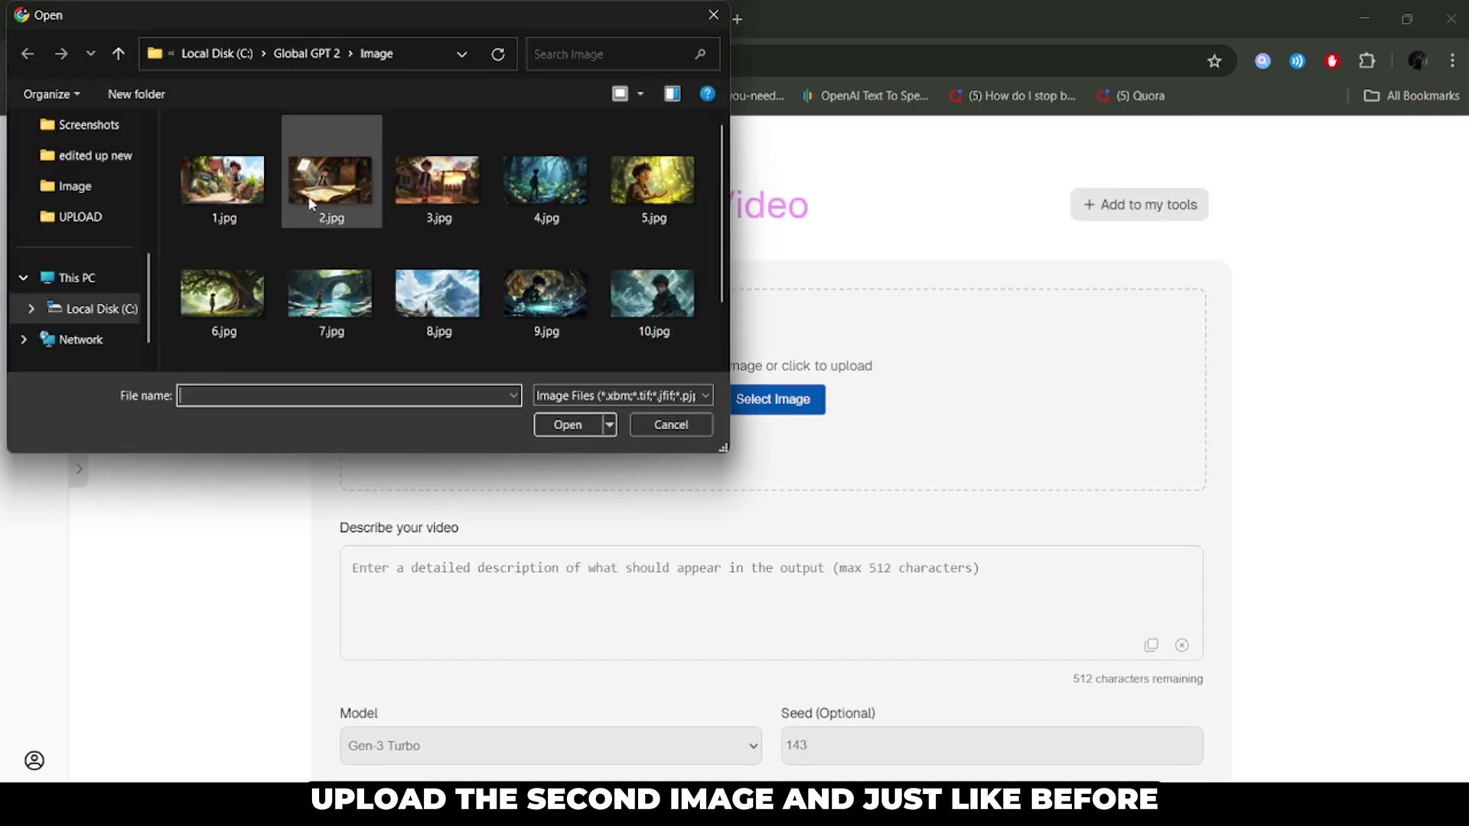
Upload the second scene image and paste Scene 2's motion prompt from Docs into the description.
{"action": "left_click", "coordinate": [568, 426]}
{"action": "left_click", "coordinate": [359, 11]}
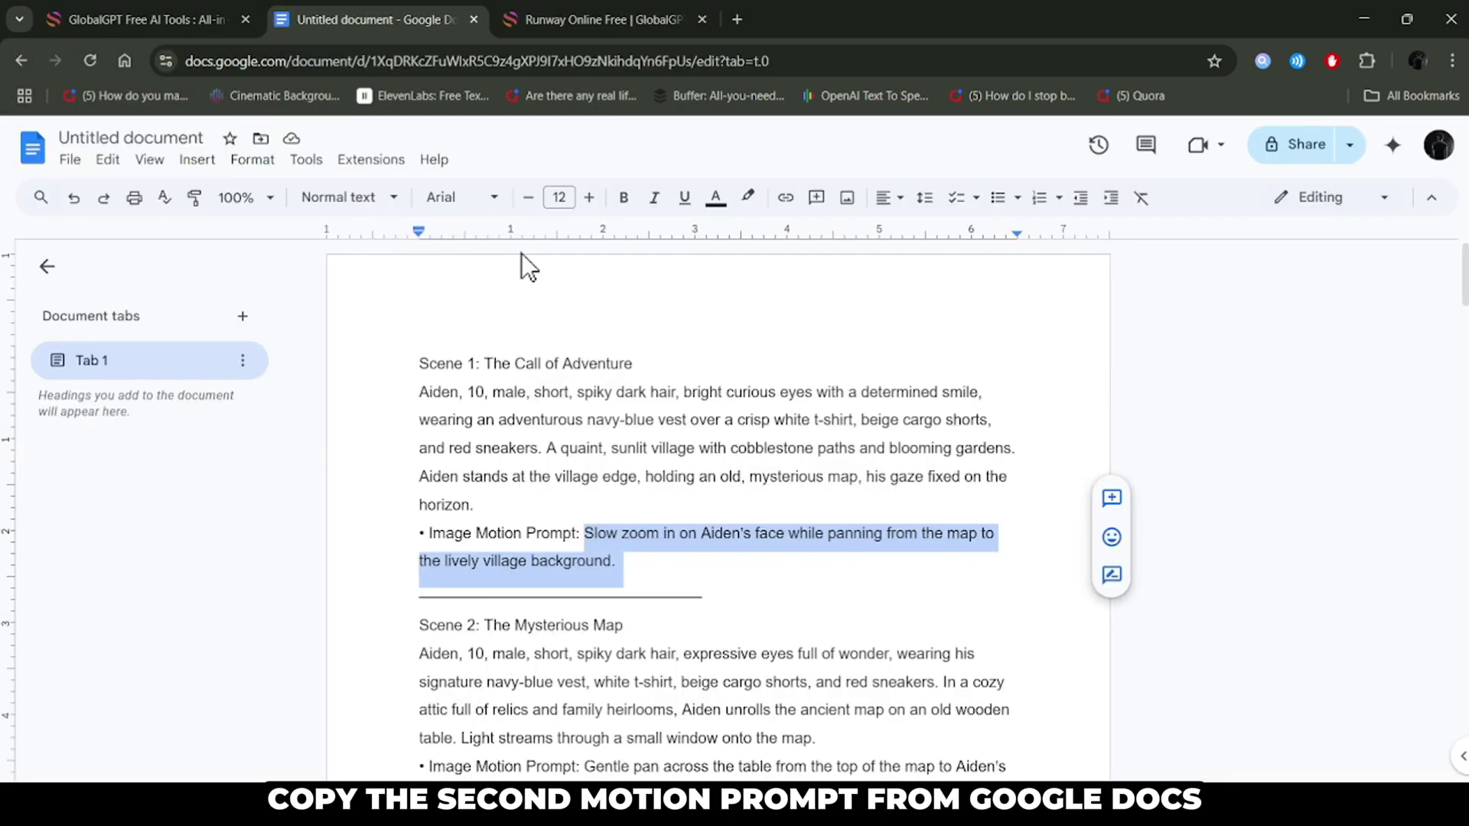
{"action": "scroll", "coordinate": [628, 495], "scroll_direction": "down", "scroll_amount": 3}
{"action": "left_click_drag", "start_coordinate": [586, 573], "coordinate": [898, 609]}
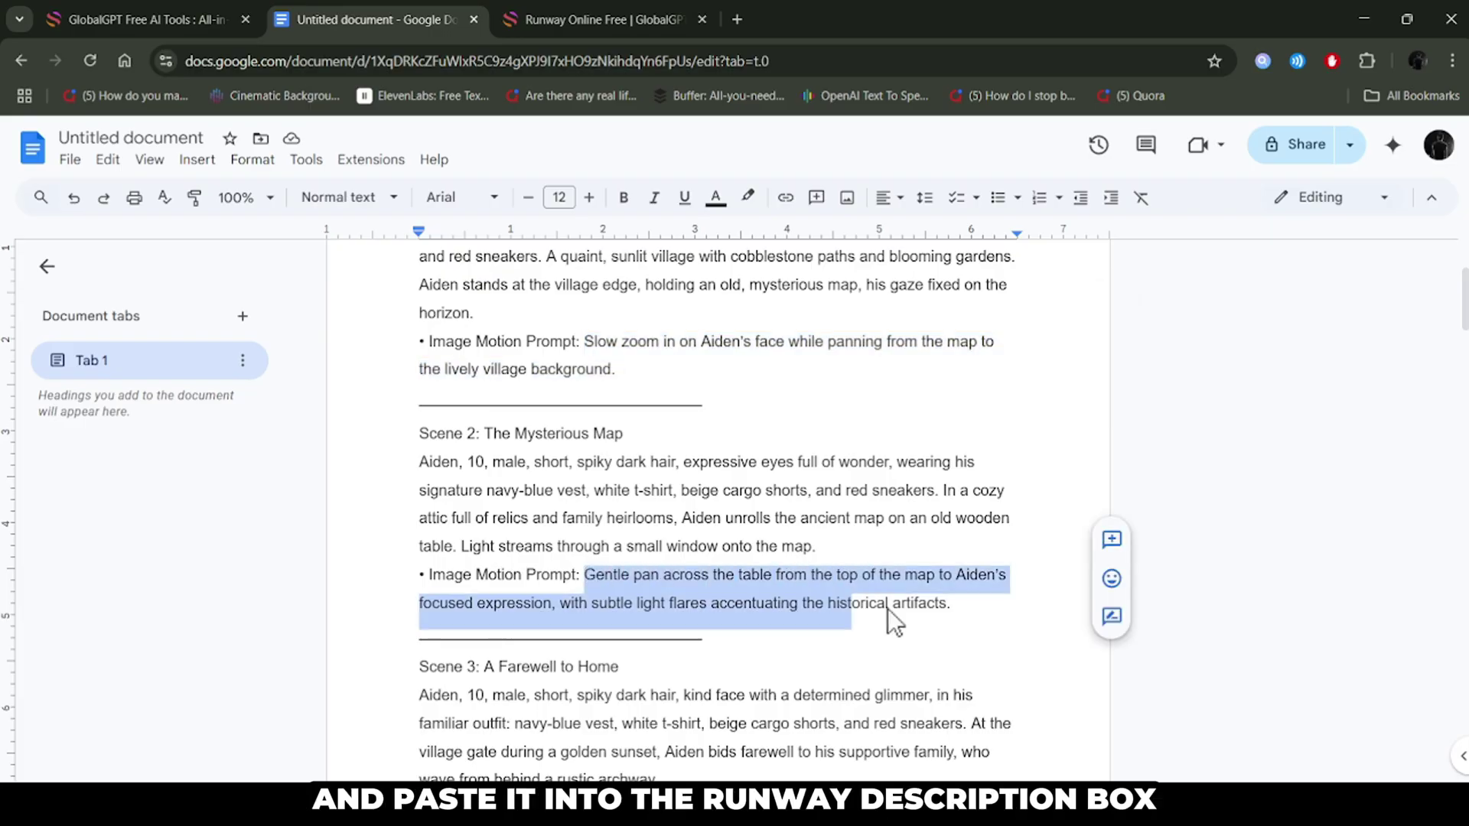
{"action": "right_click", "coordinate": [880, 589]}
{"action": "left_click", "coordinate": [907, 327]}
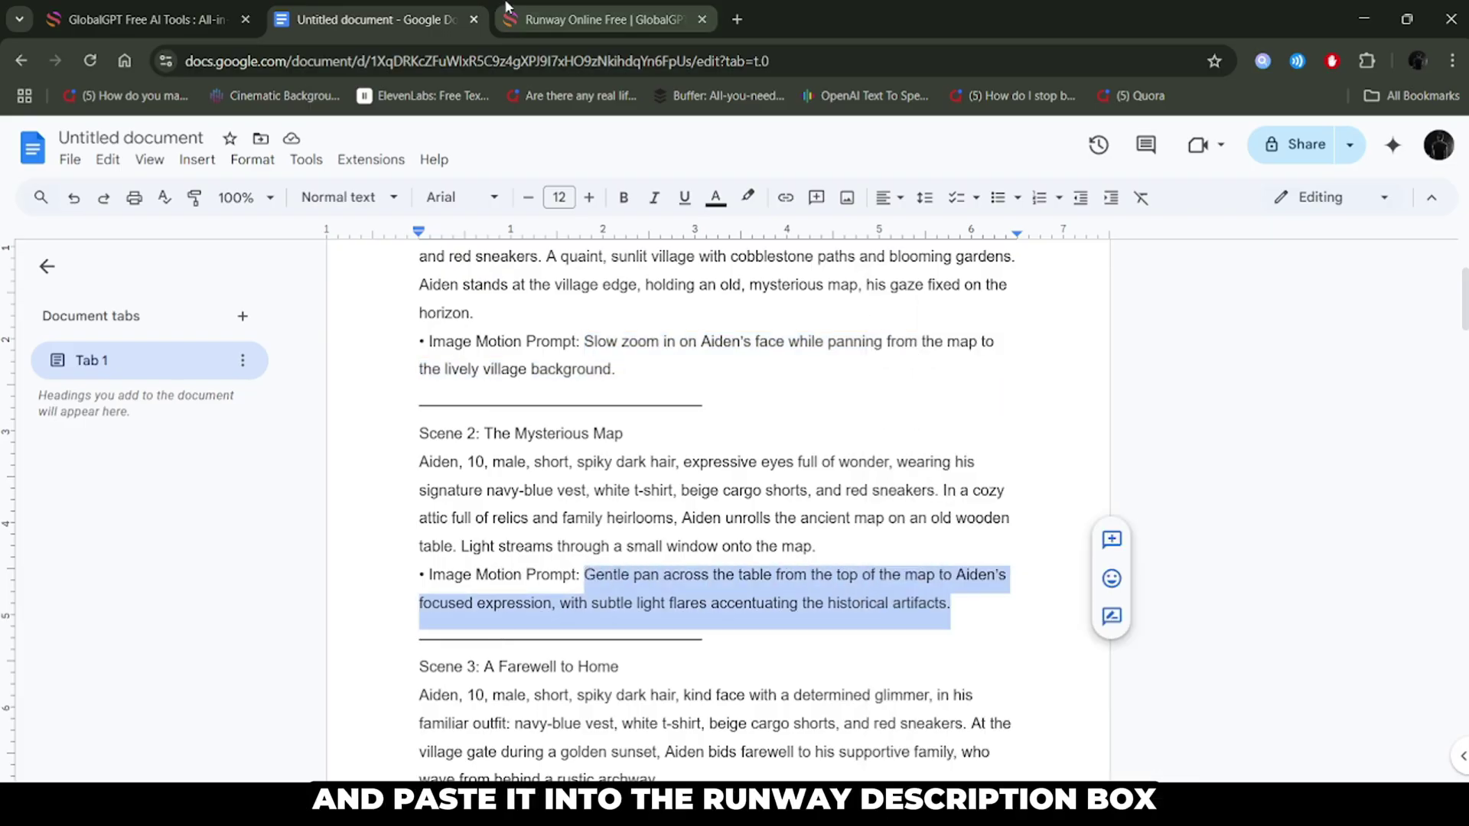
{"action": "left_click", "coordinate": [604, 19]}
{"action": "scroll", "coordinate": [677, 469], "scroll_direction": "down", "scroll_amount": 1}
{"action": "right_click", "coordinate": [476, 474]}
{"action": "left_click", "coordinate": [528, 221]}
Generate the Scene 2 attic-map video and watch it full screen.
{"action": "scroll", "coordinate": [852, 680], "scroll_direction": "down", "scroll_amount": 3}
{"action": "left_click", "coordinate": [849, 663]}
{"action": "scroll", "coordinate": [617, 508], "scroll_direction": "down", "scroll_amount": 3}
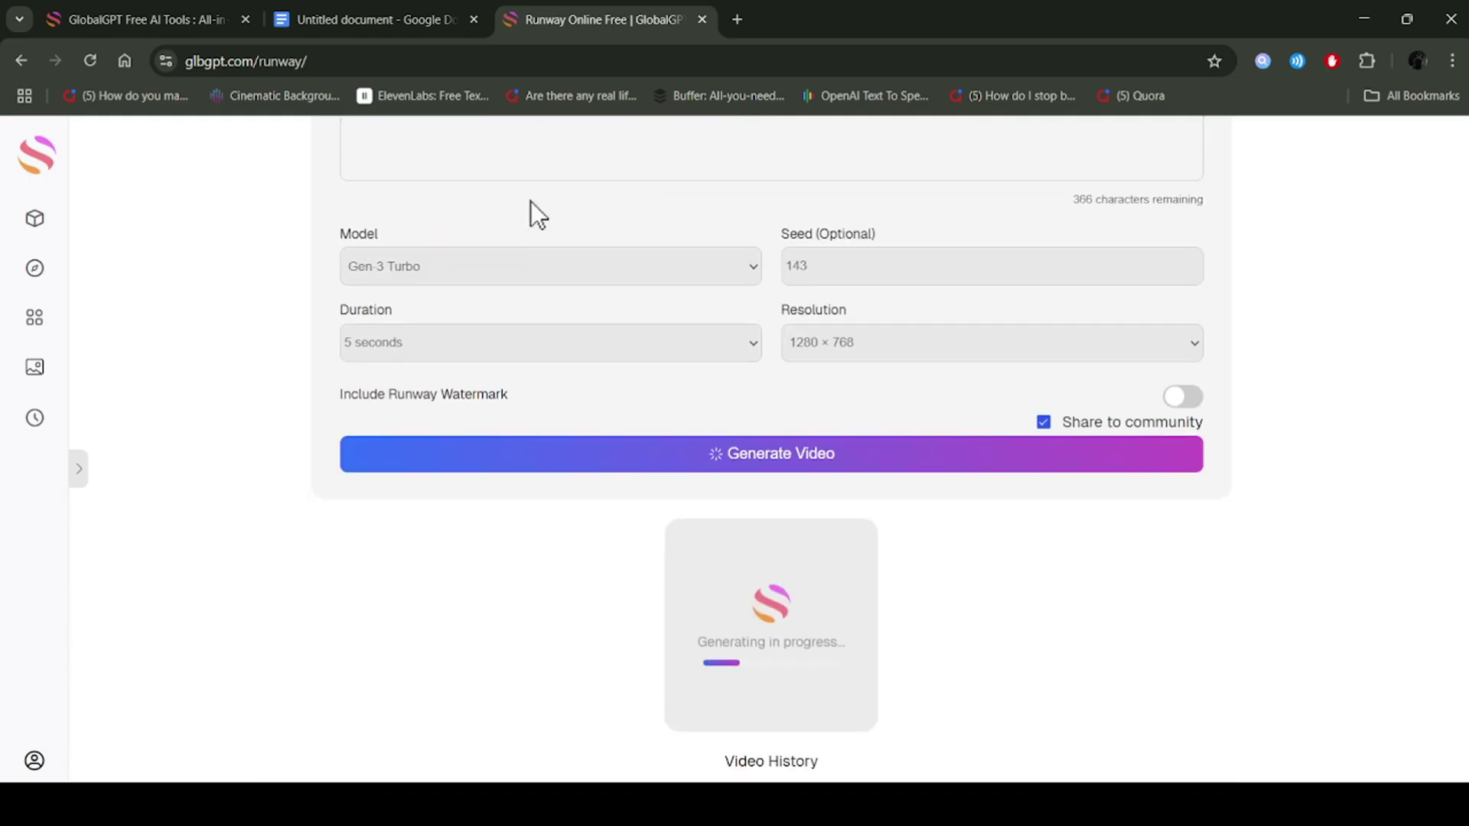
{"action": "scroll", "coordinate": [542, 196], "scroll_direction": "down", "scroll_amount": 3}
{"action": "left_click", "coordinate": [811, 599]}
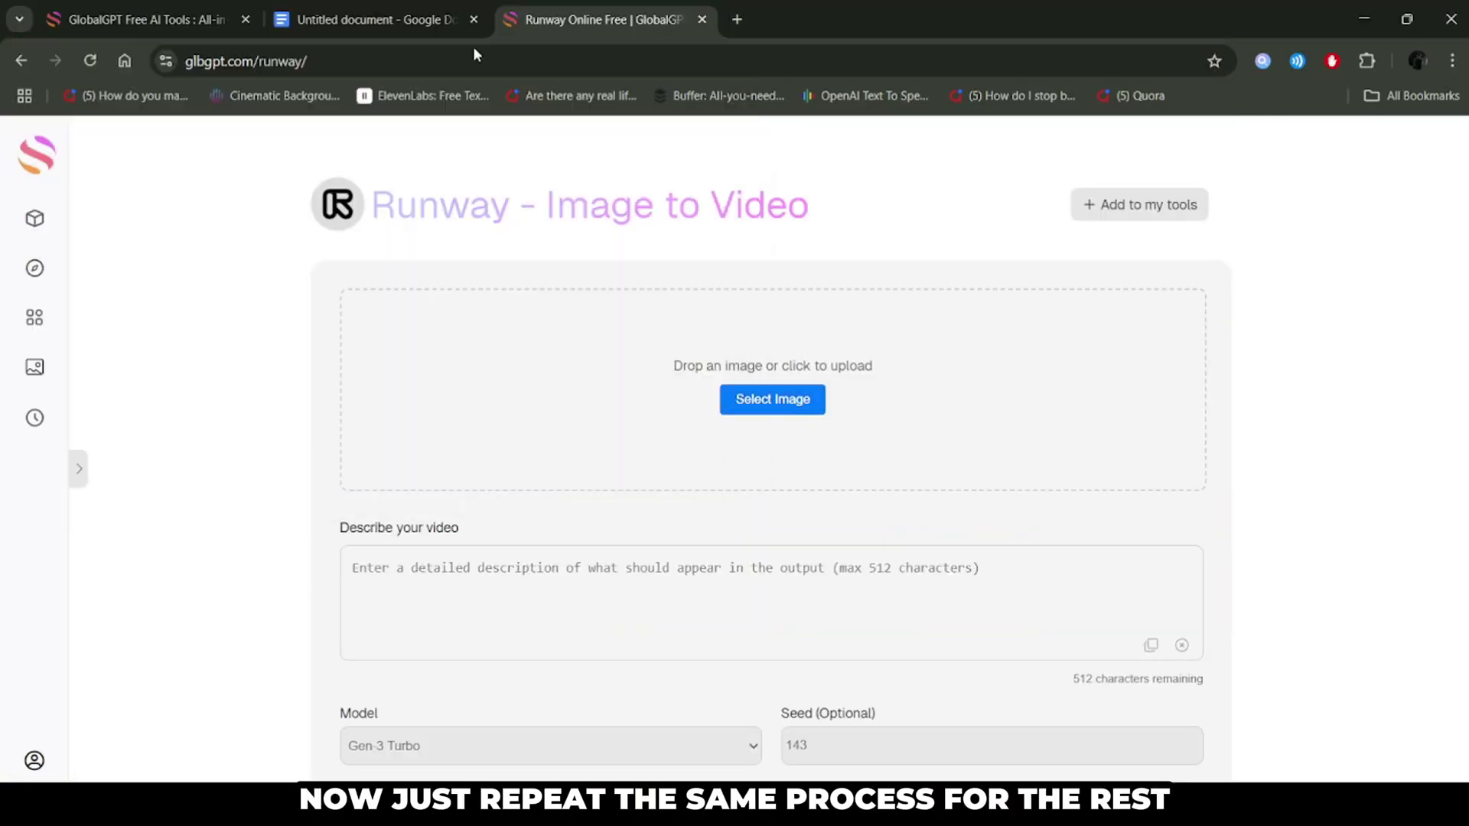
Generate the forest and dragon scene videos and start Scene 5's 360° orbit clip.
{"action": "left_click", "coordinate": [413, 20]}
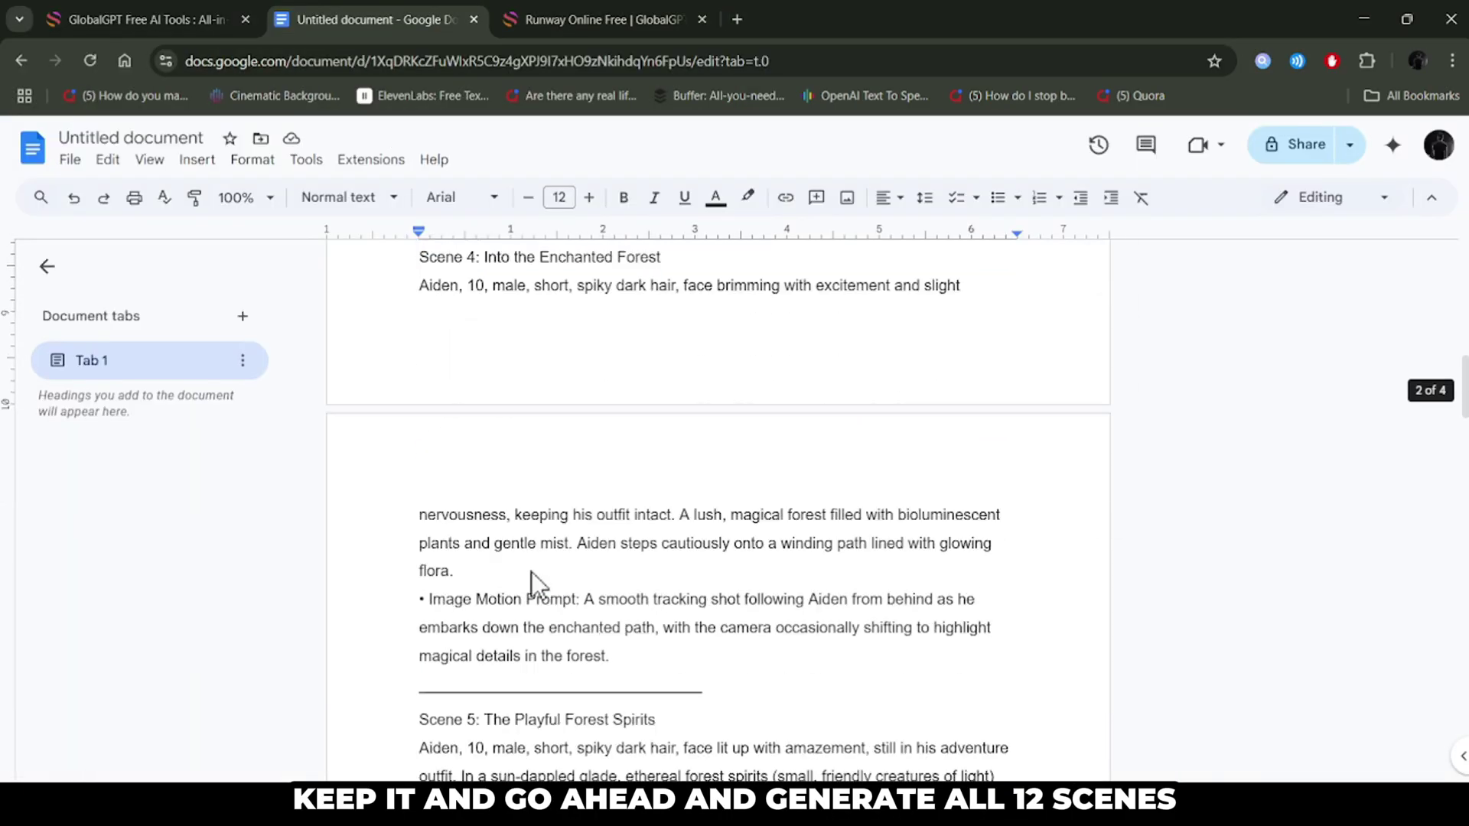
{"action": "left_click_drag", "start_coordinate": [681, 604], "coordinate": [610, 659]}
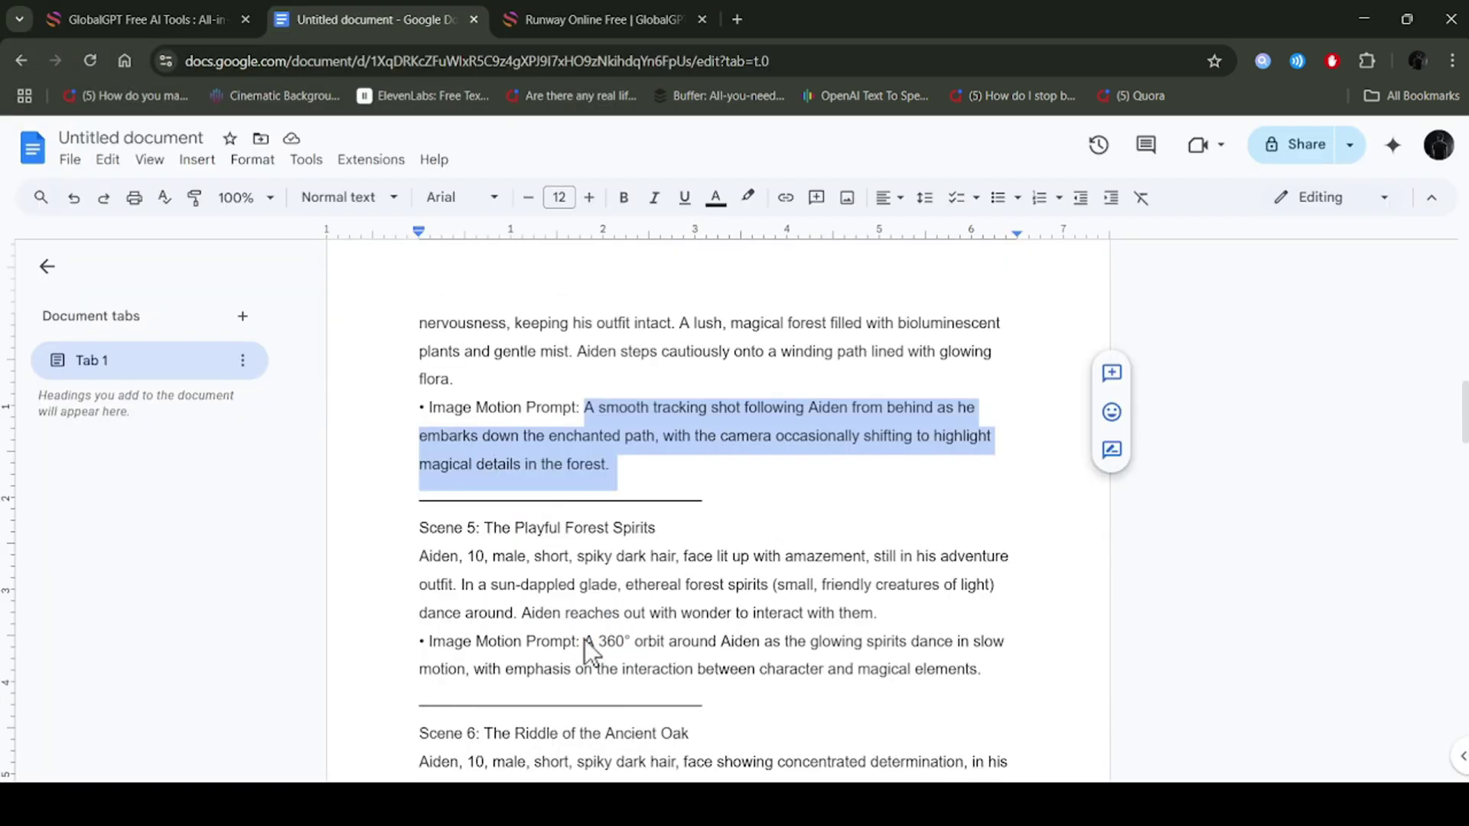
{"action": "left_click_drag", "start_coordinate": [585, 640], "coordinate": [985, 673]}
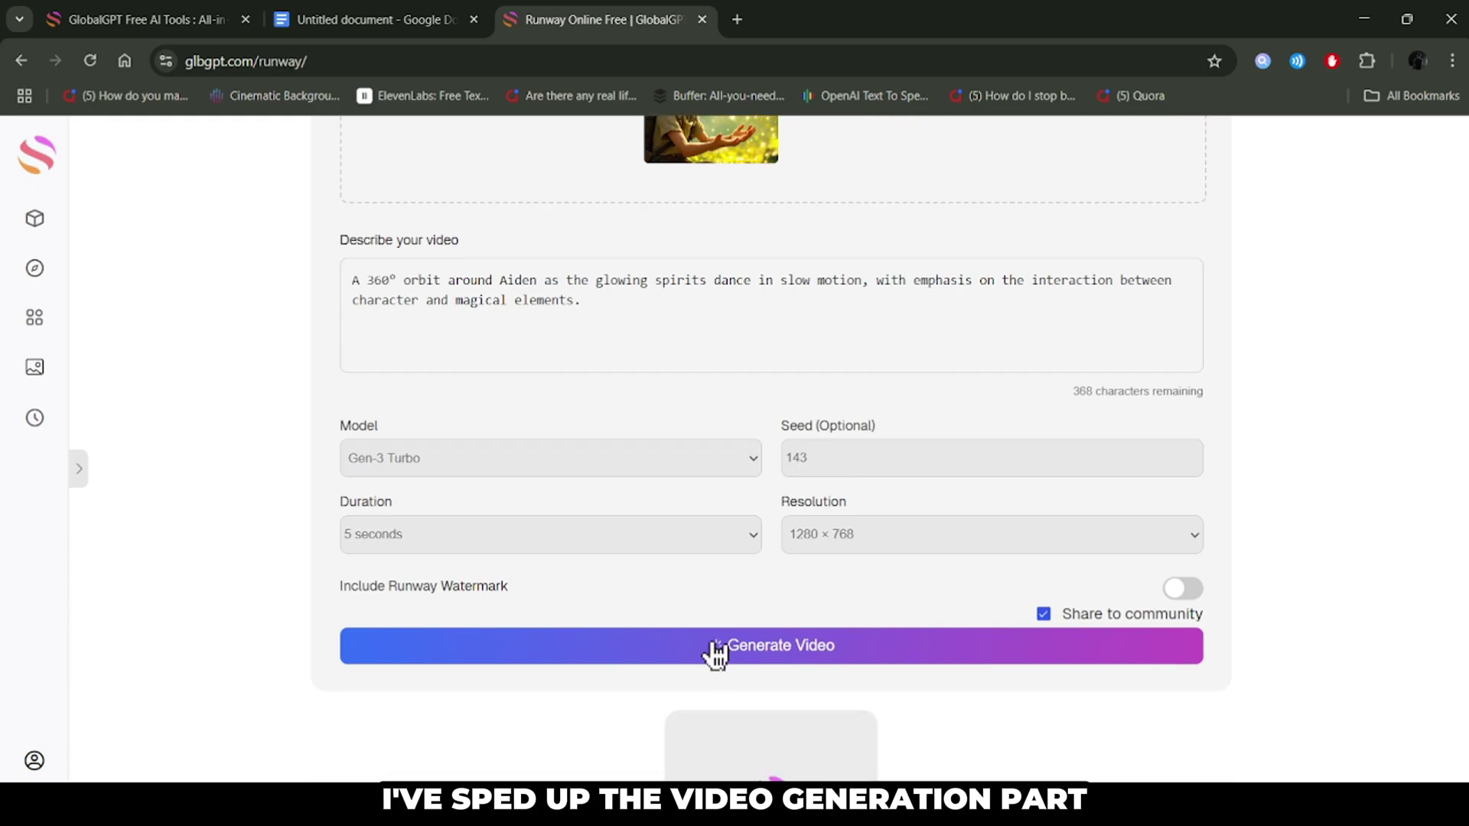
{"action": "scroll", "coordinate": [447, 531], "scroll_direction": "down", "scroll_amount": 5}
{"action": "scroll", "coordinate": [447, 520], "scroll_direction": "up", "scroll_amount": 1}
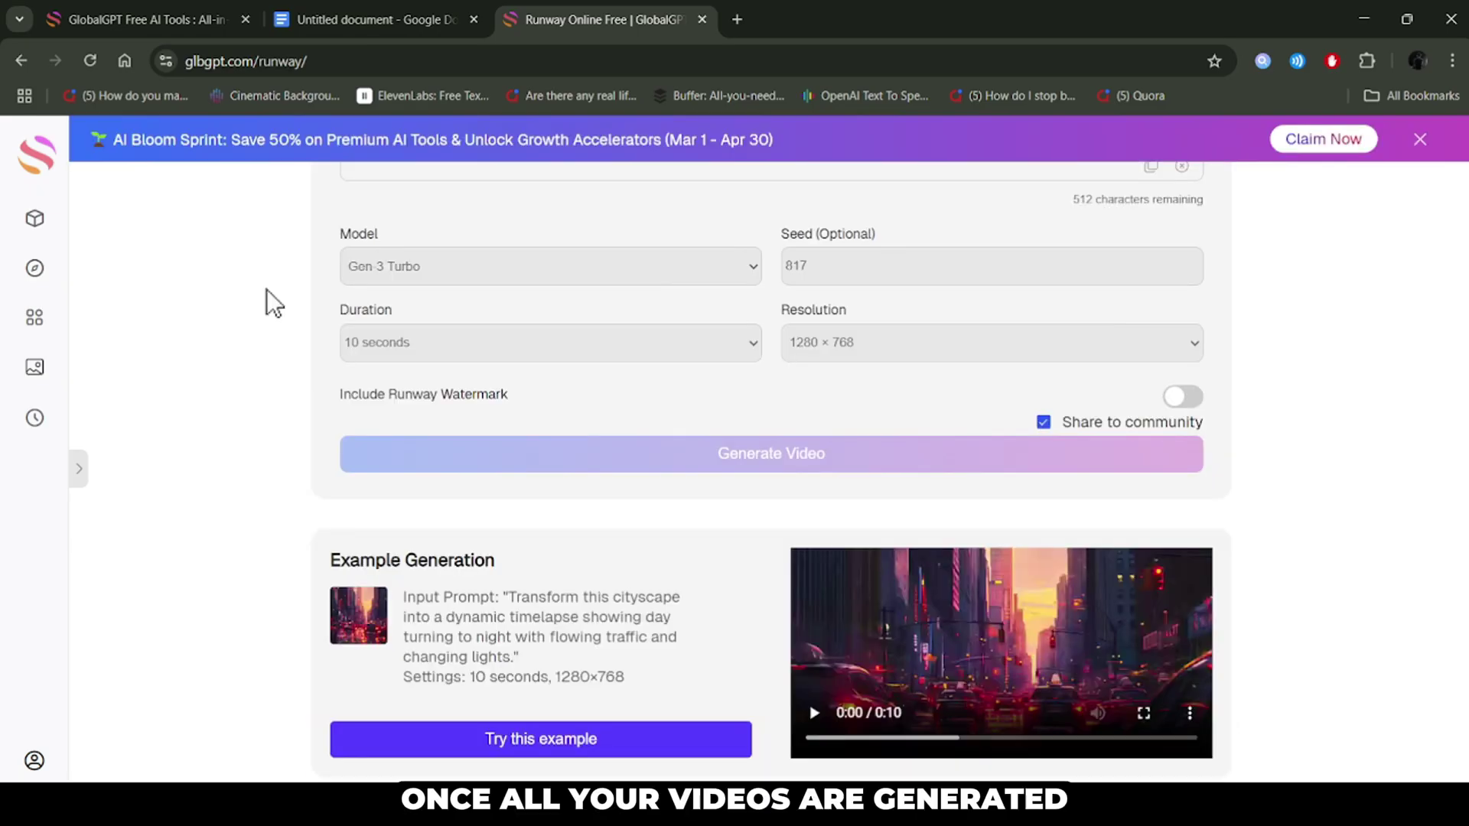
Download the bridge scene video from Video History as an mp4 file.
{"action": "scroll", "coordinate": [280, 295], "scroll_direction": "down", "scroll_amount": 15}
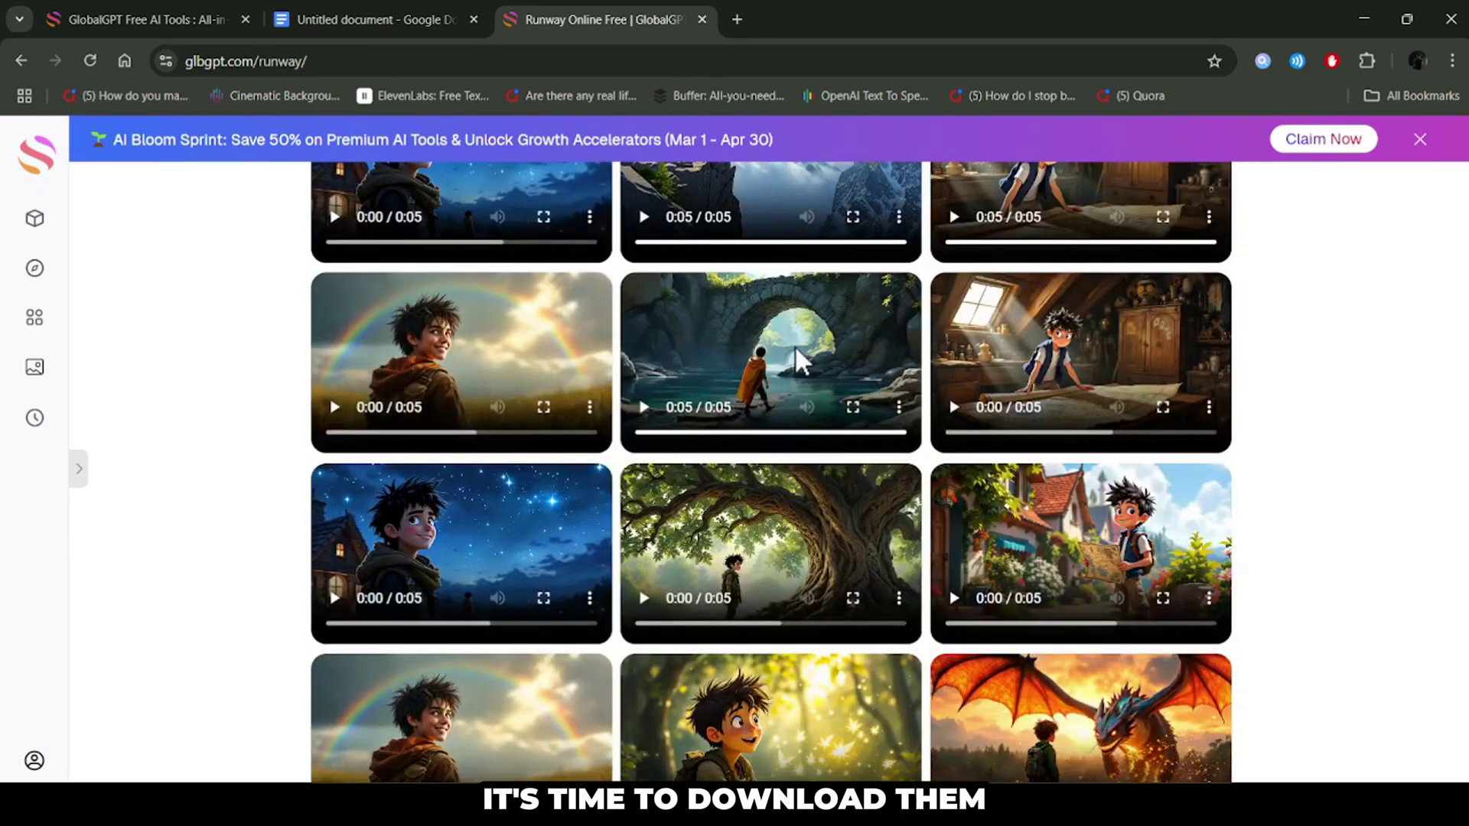
{"action": "left_click", "coordinate": [796, 346]}
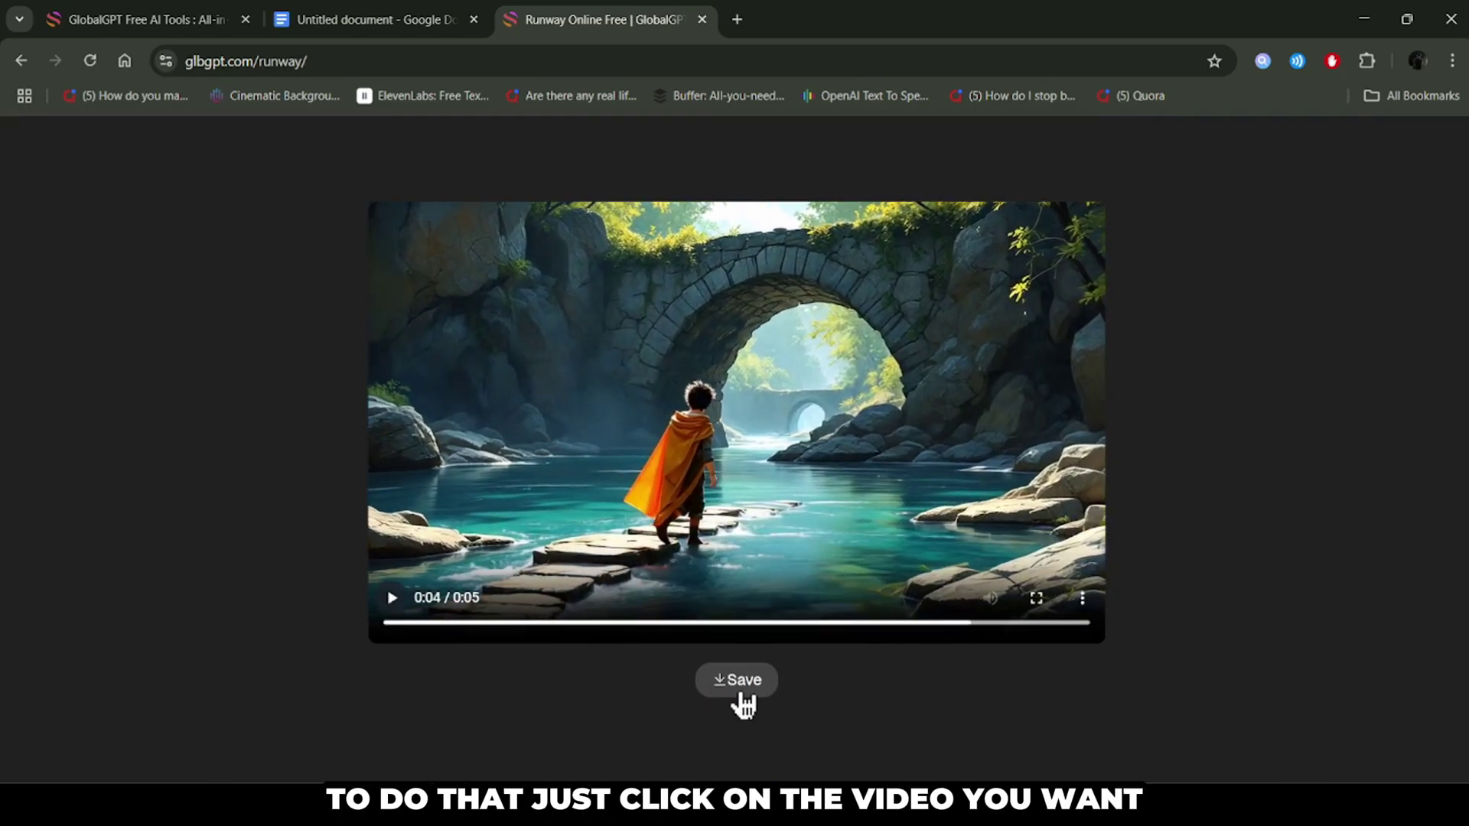
{"action": "left_click", "coordinate": [1082, 601]}
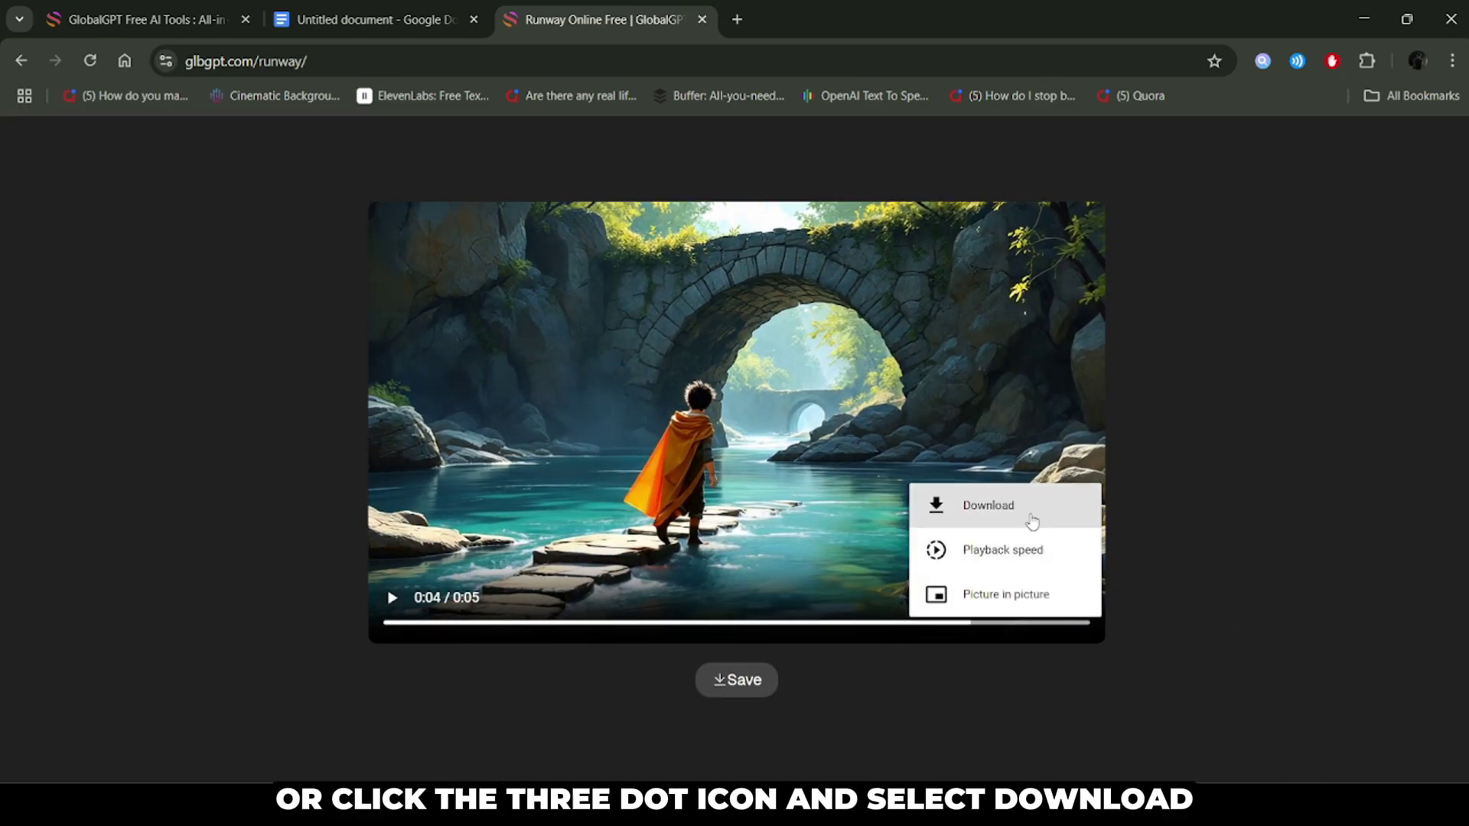
{"action": "left_click", "coordinate": [1027, 518]}
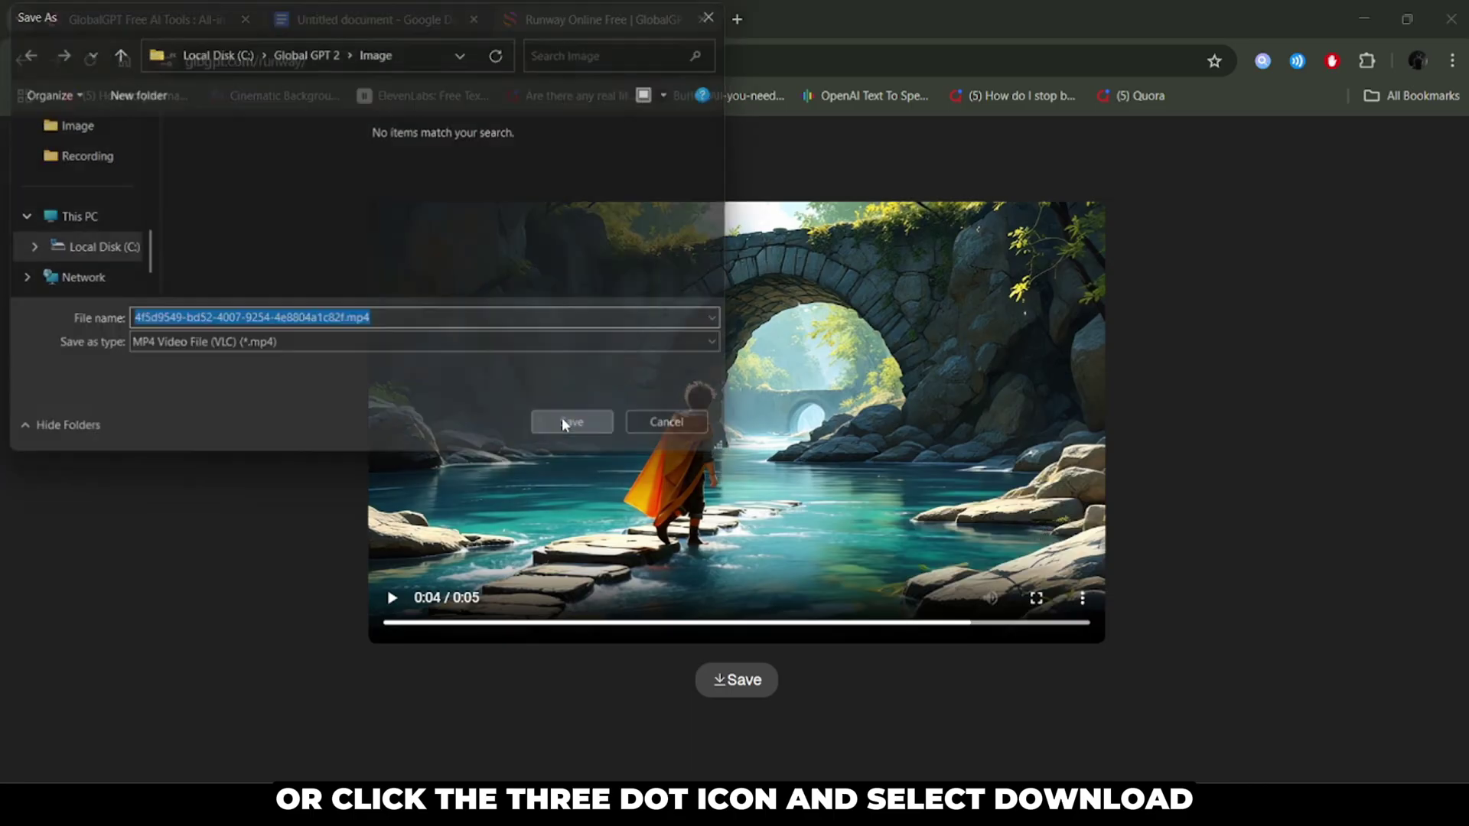
{"action": "left_click", "coordinate": [562, 416]}
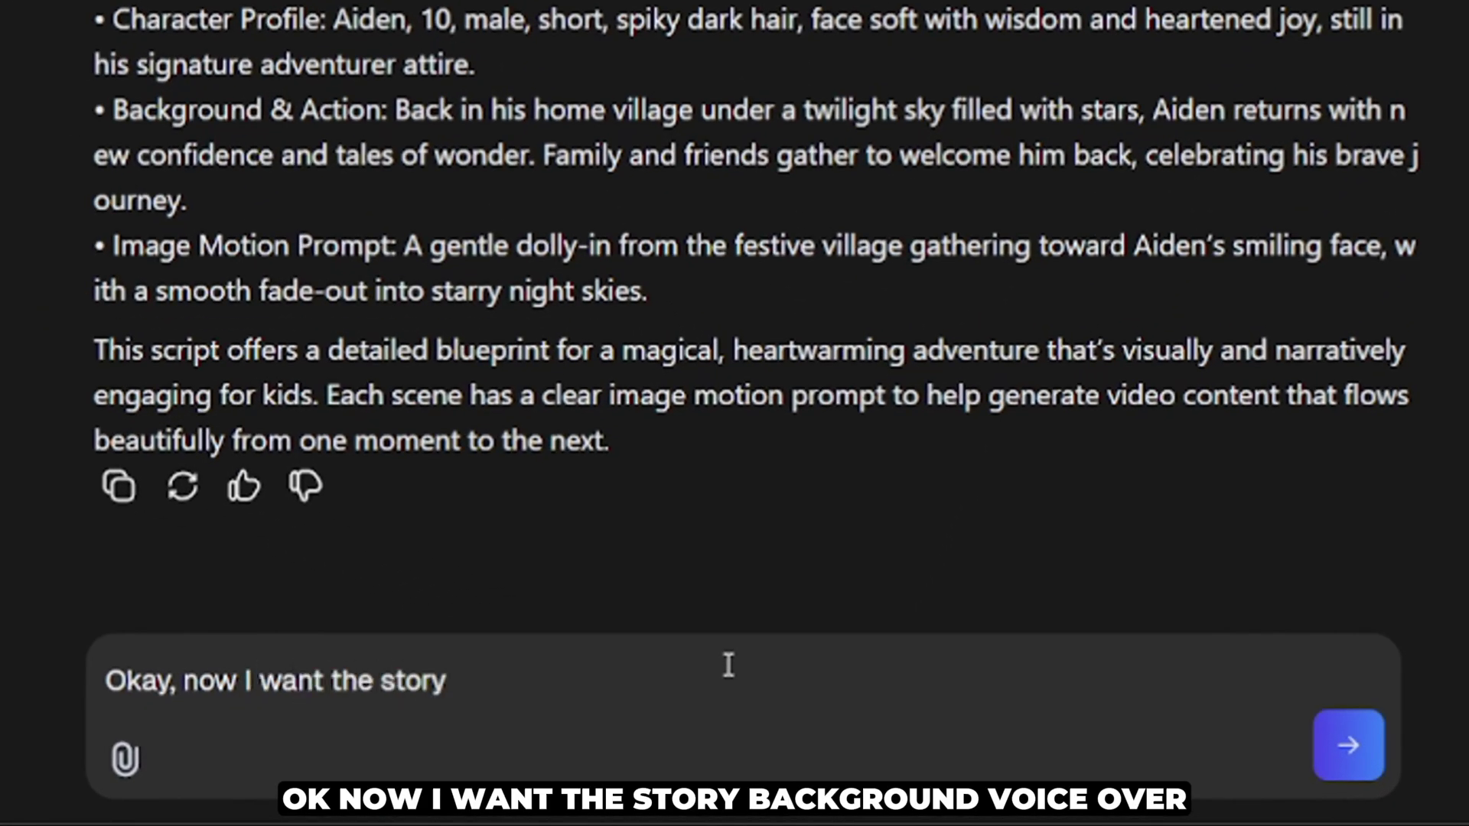
Ask GPT-4.5 for a one-minute story background voiceover and select the reply script to copy.
{"action": "type", "text": " I want the story background vocieover. The video length"}
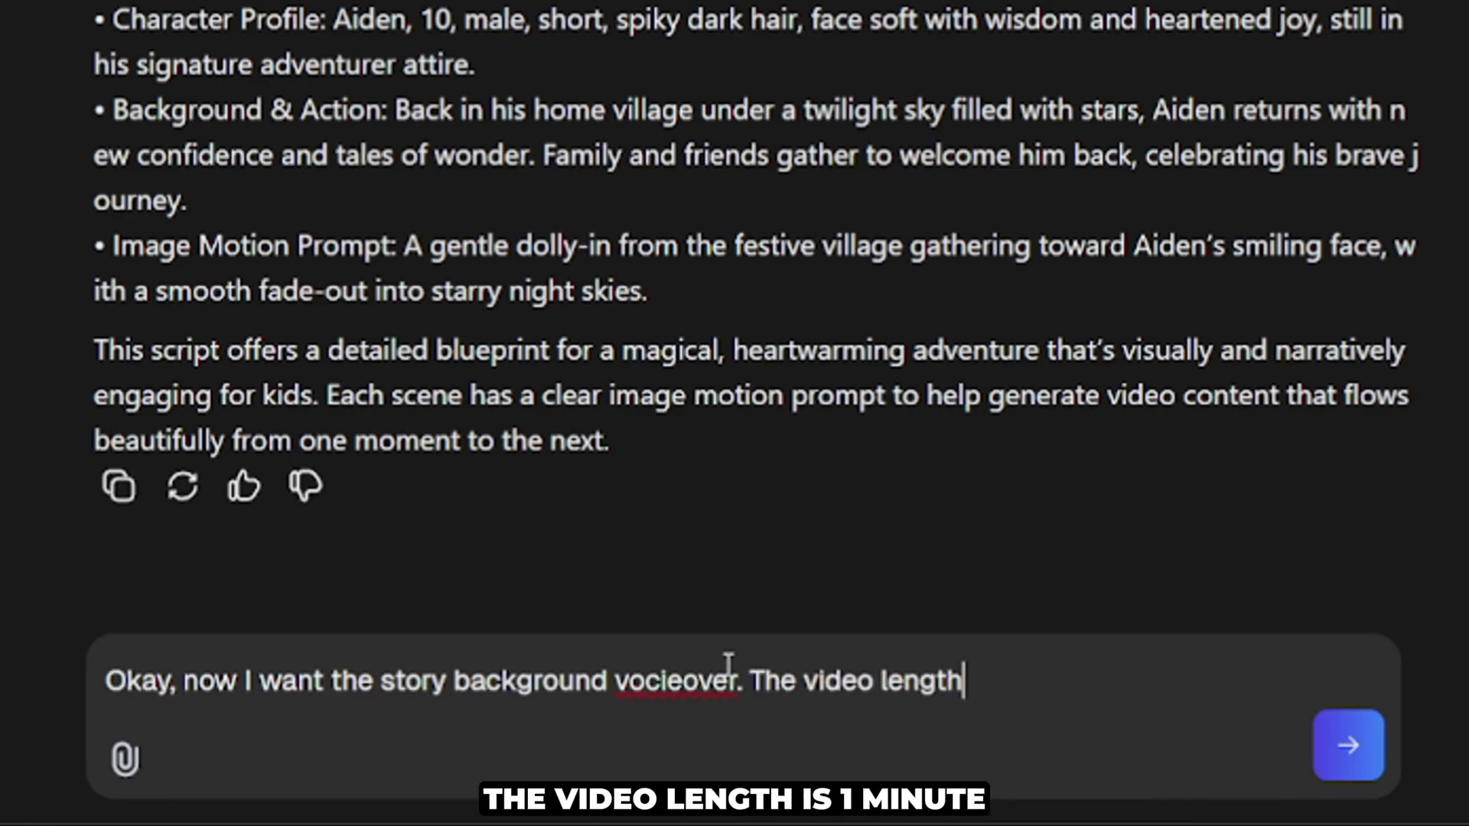
{"action": "type", "text": " is 1 minute, so give me the correct vocie"}
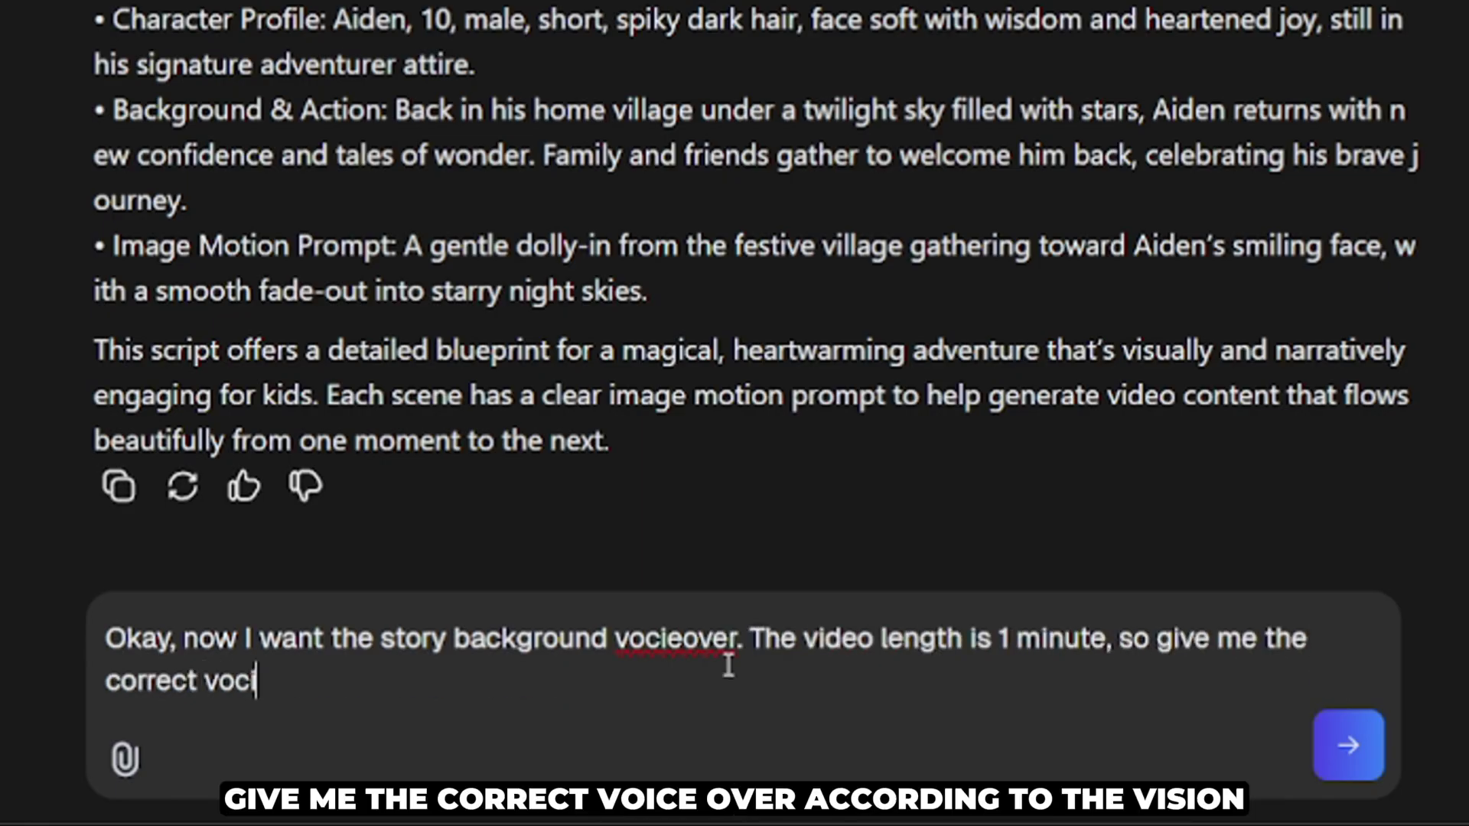
{"action": "type", "text": " over according to the vision."}
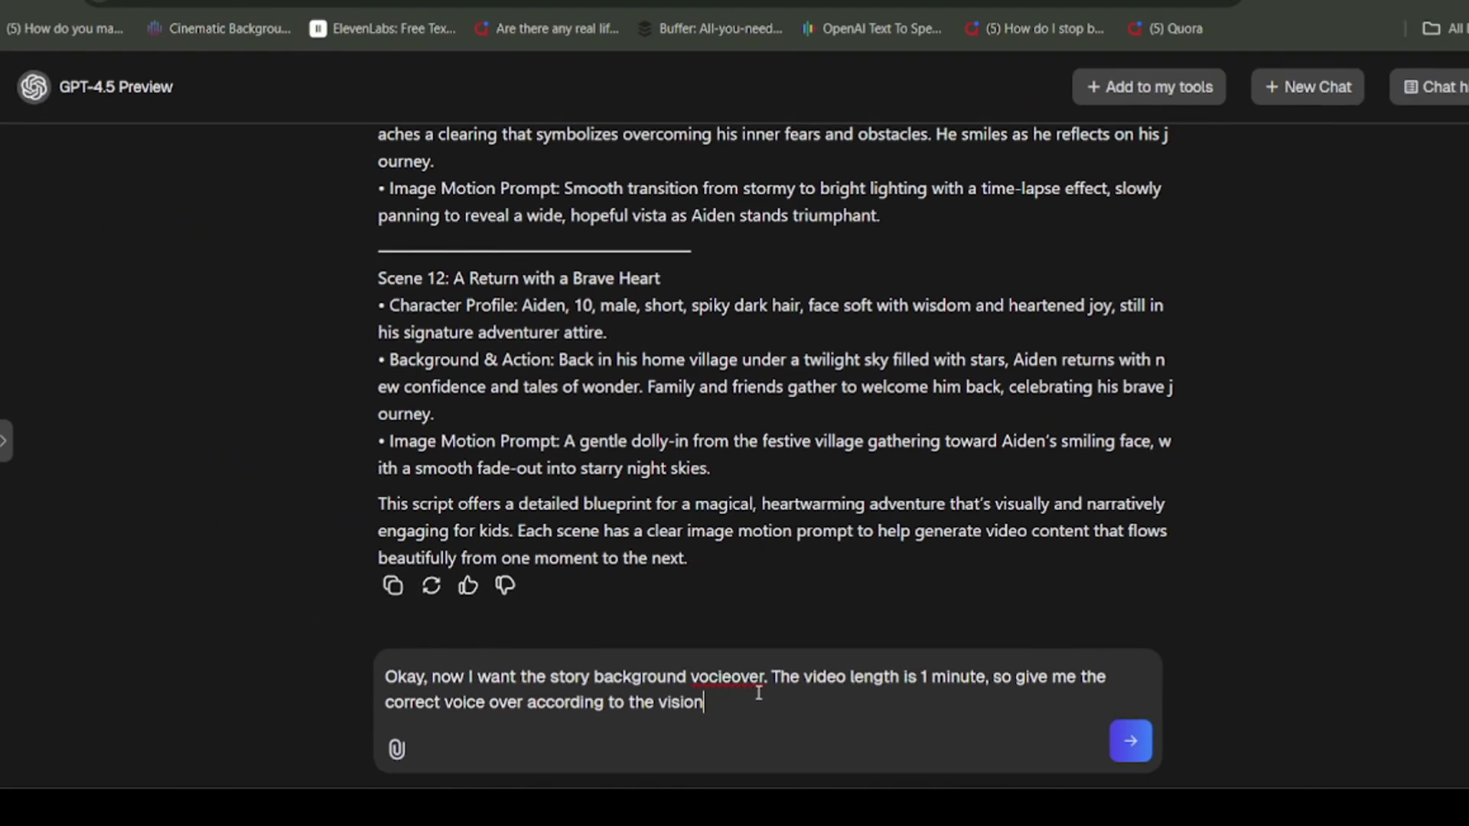
{"action": "key", "text": "Return"}
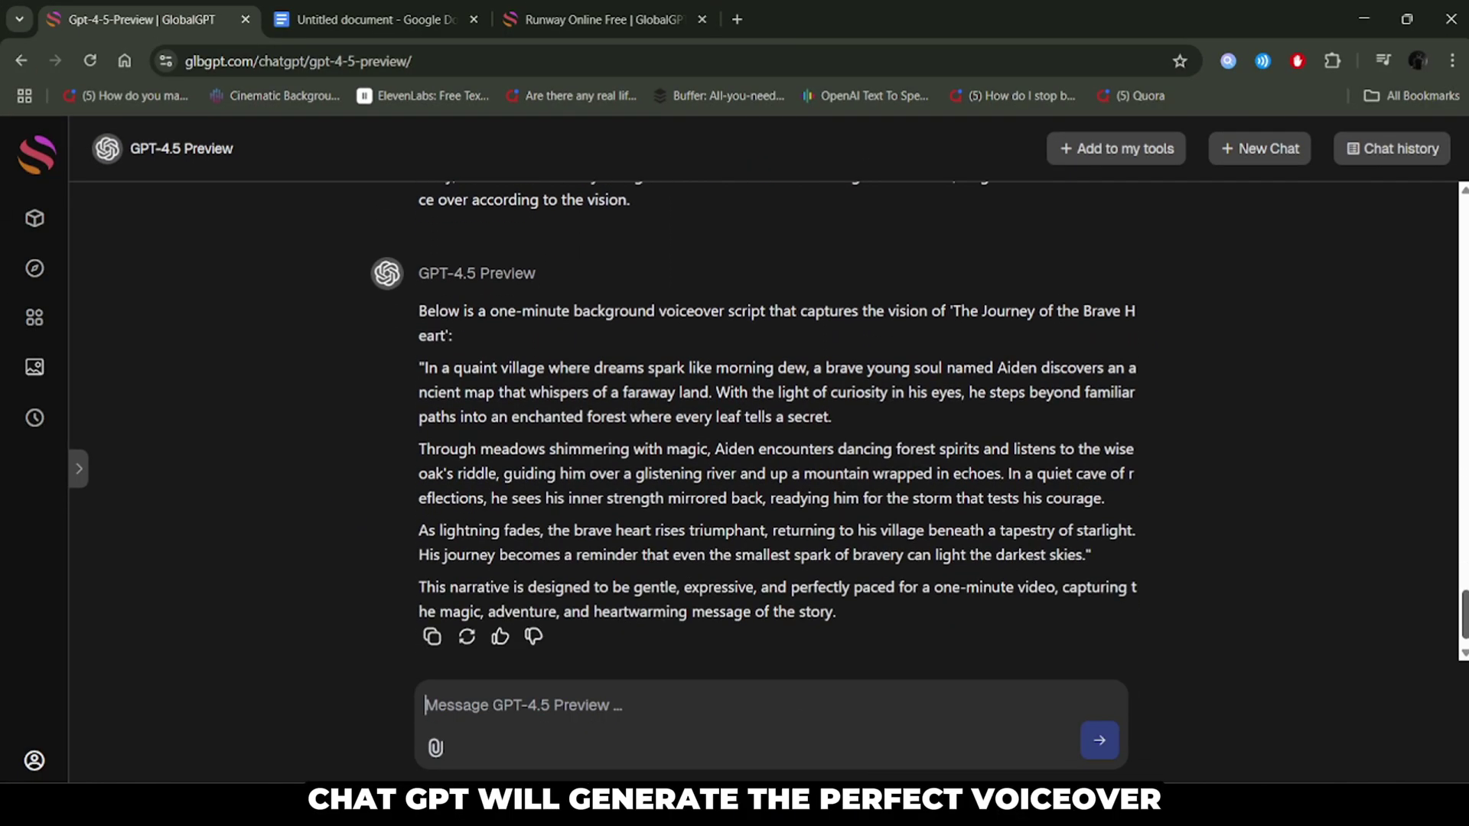
{"action": "left_click_drag", "start_coordinate": [424, 338], "coordinate": [615, 618]}
{"action": "key", "text": "ctrl+c"}
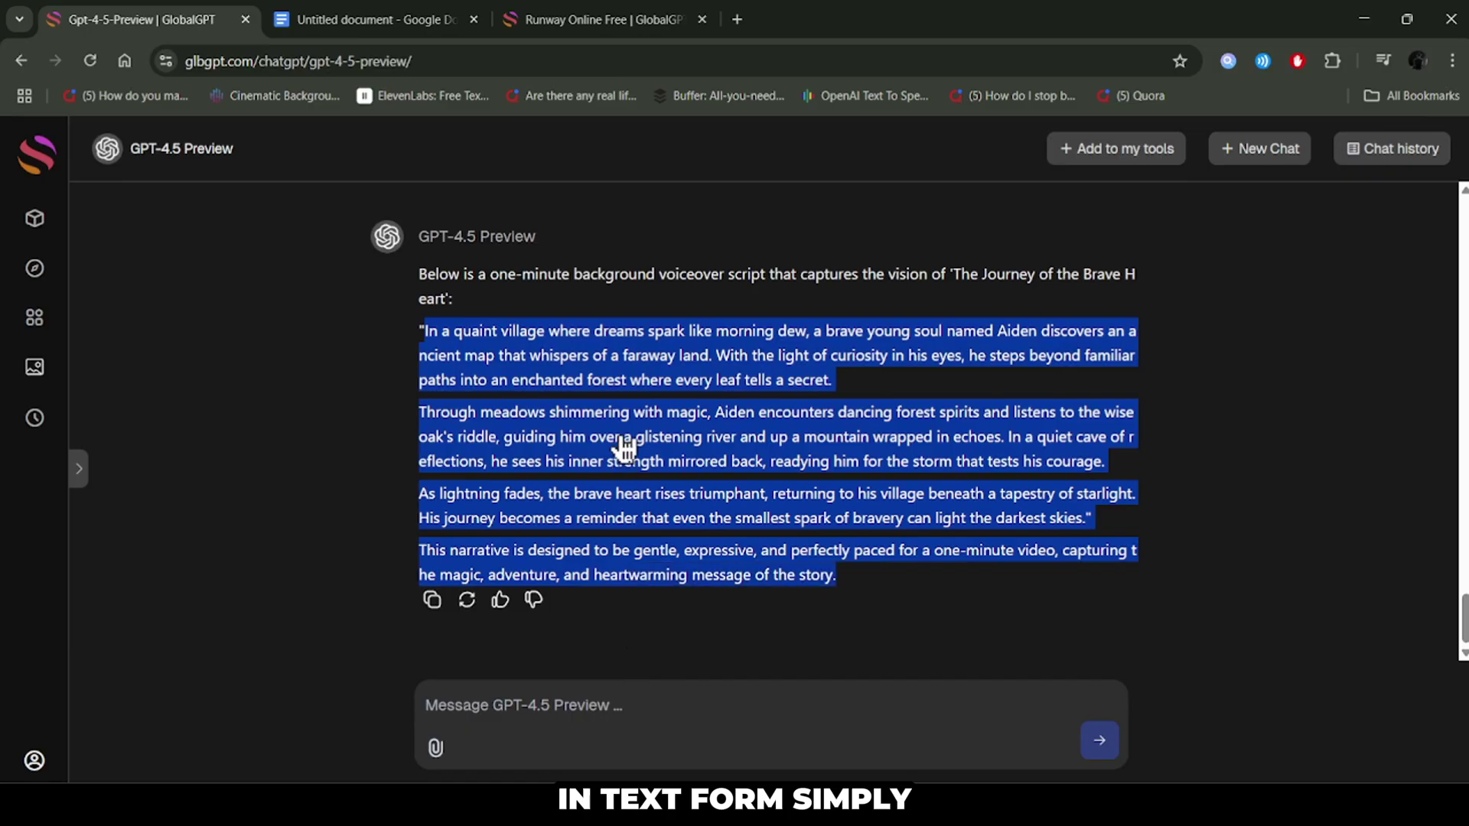
{"action": "right_click", "coordinate": [622, 436]}
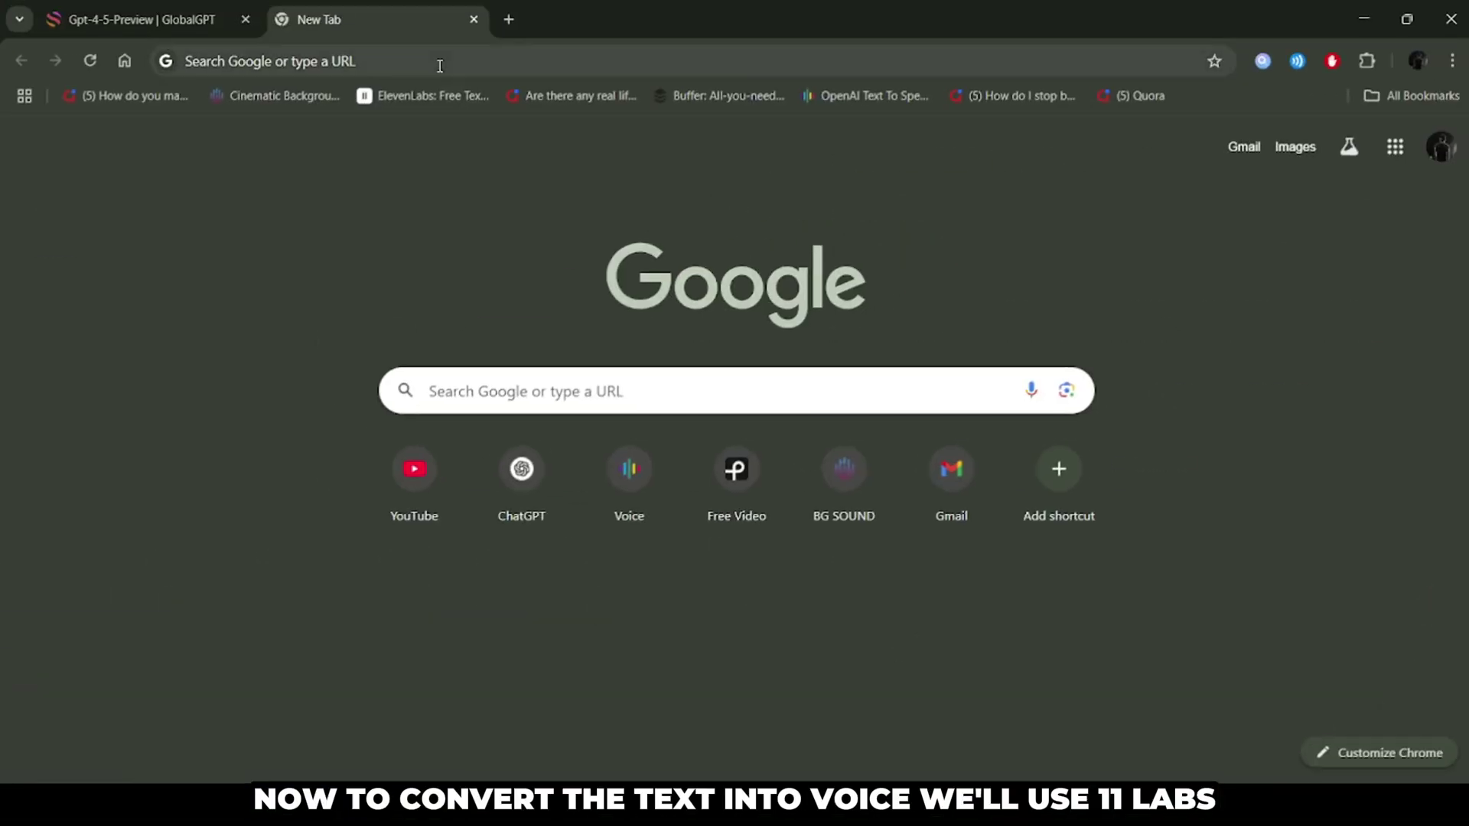
Go to elevenlabs.io and open its Text to Speech workspace.
{"action": "left_click", "coordinate": [440, 65]}
{"action": "type", "text": "ele"}
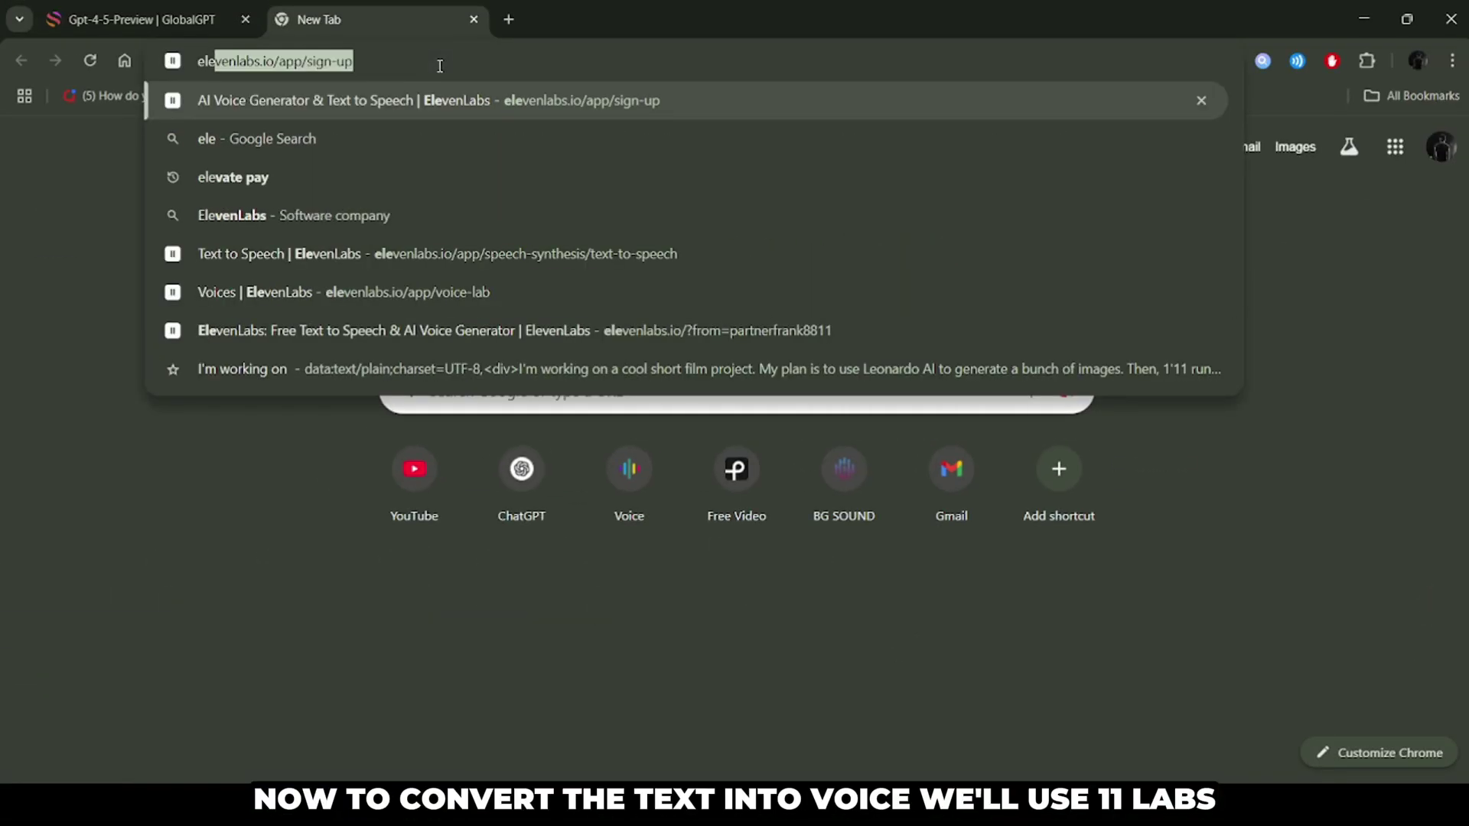
{"action": "key", "text": "Return"}
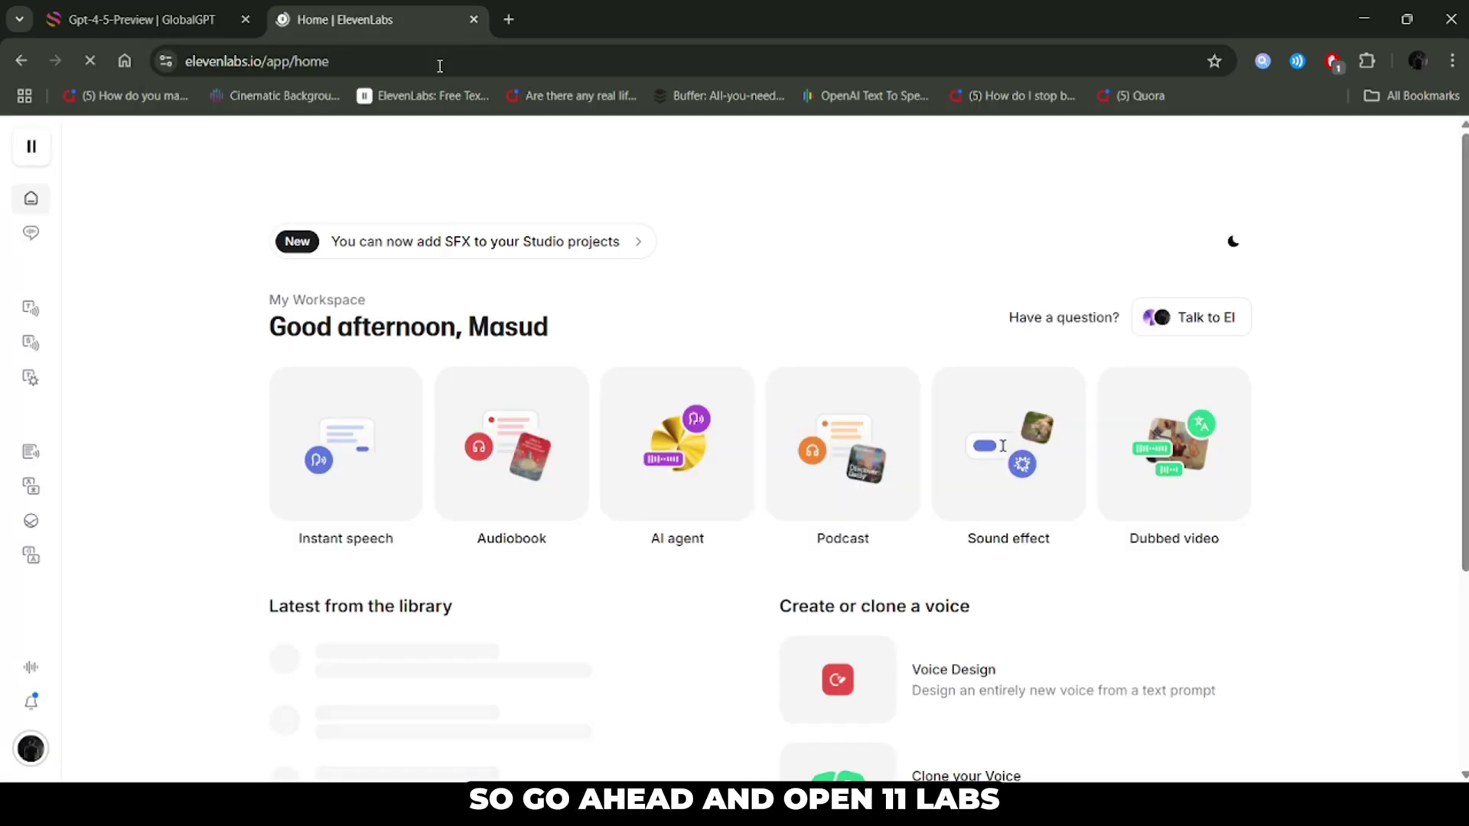
{"action": "mouse_move", "coordinate": [107, 759]}
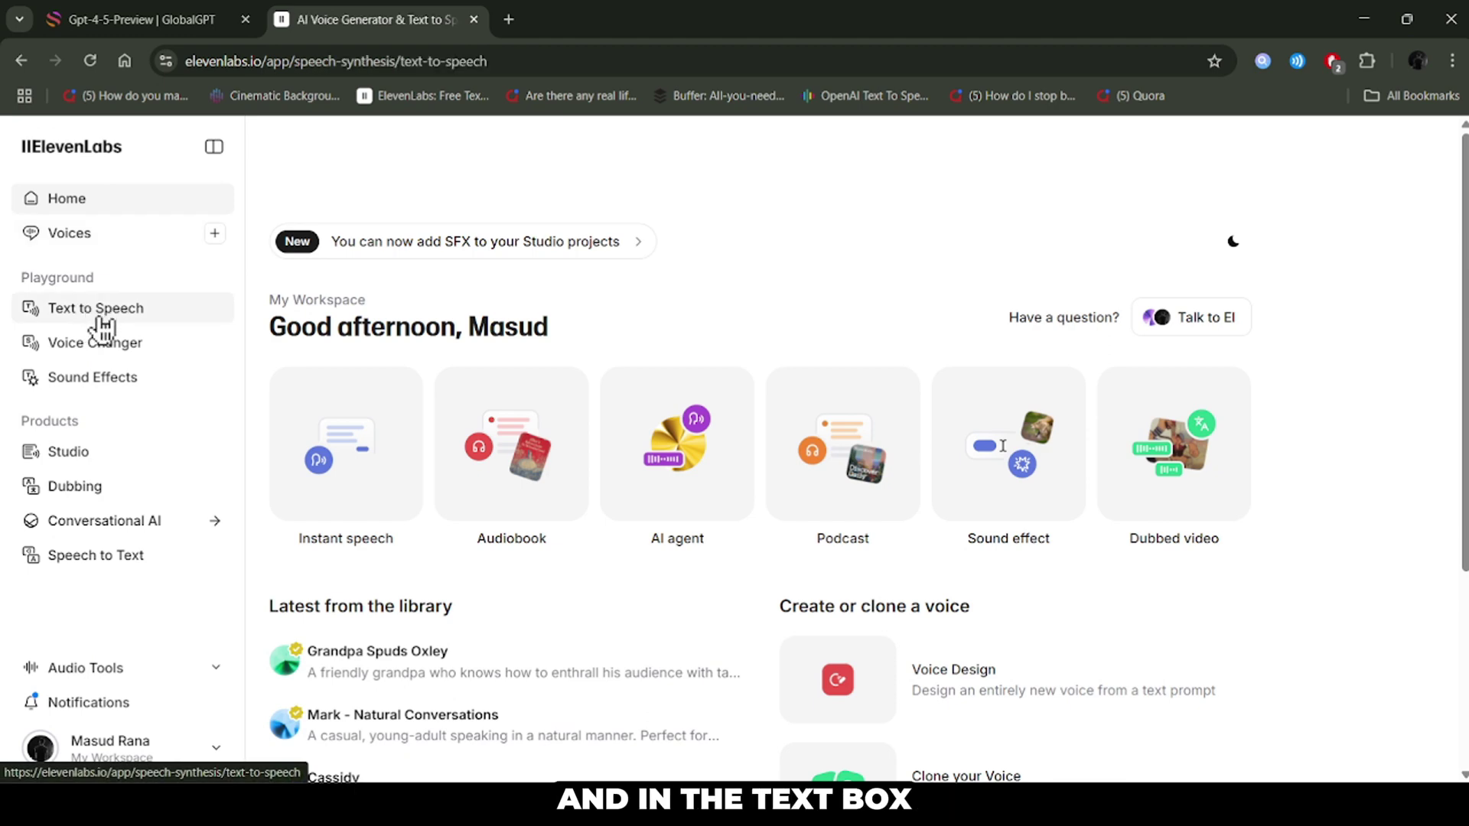
{"action": "left_click", "coordinate": [102, 326]}
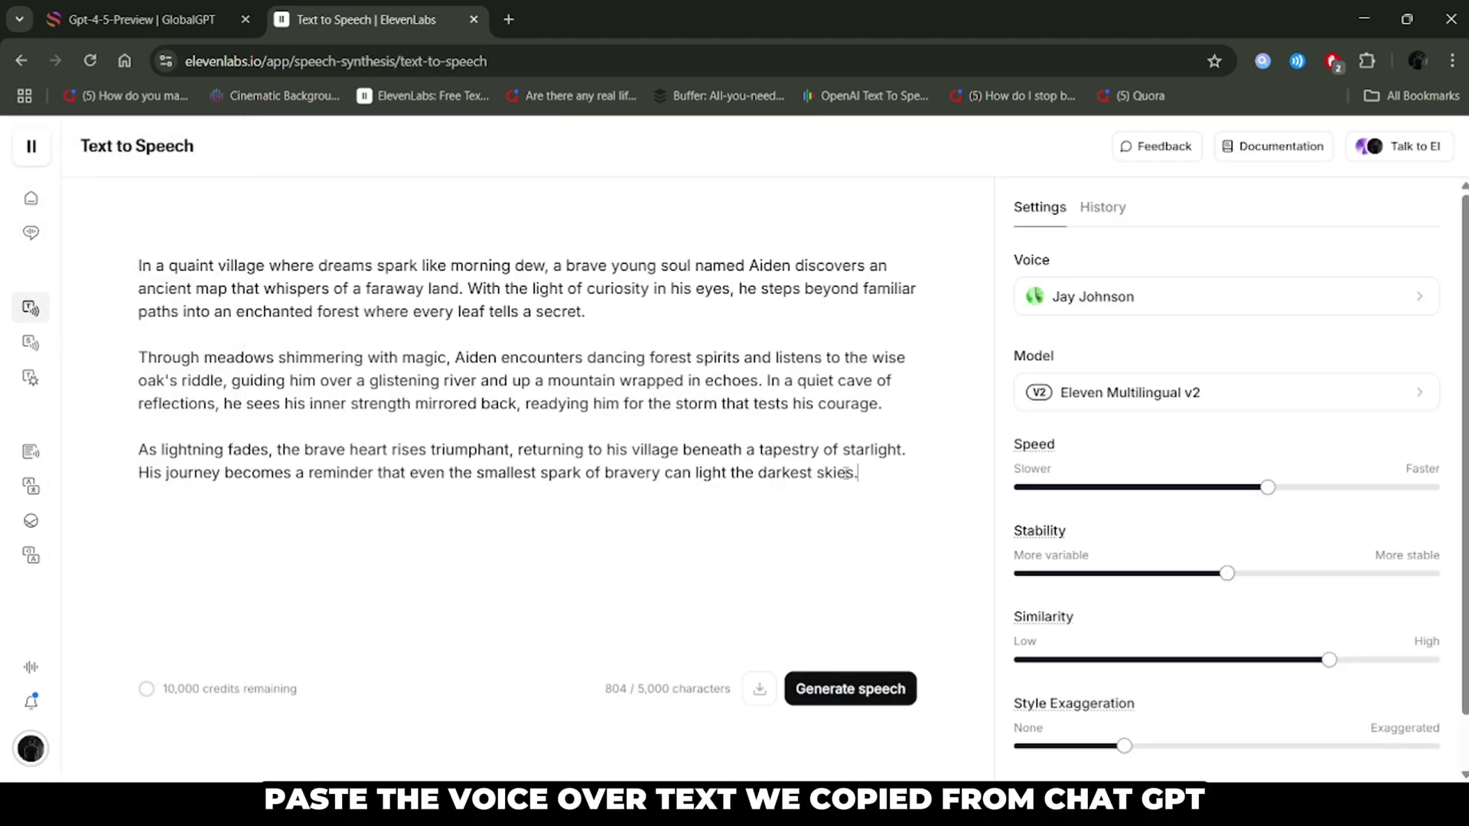
Replace the script box contents with the copied voiceover script and show the voice list.
{"action": "key", "text": "ctrl+a"}
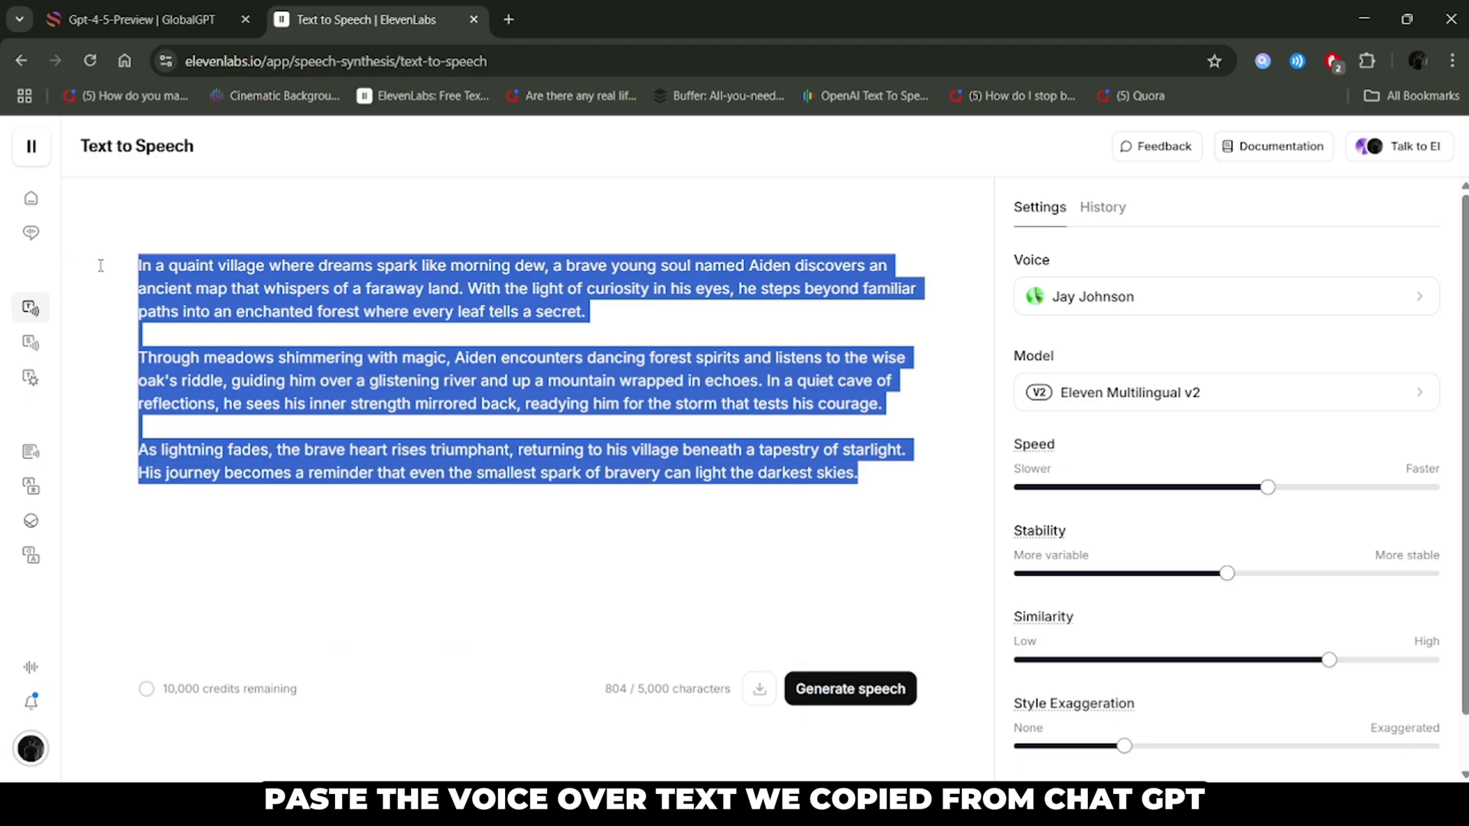
{"action": "key", "text": "ctrl+v"}
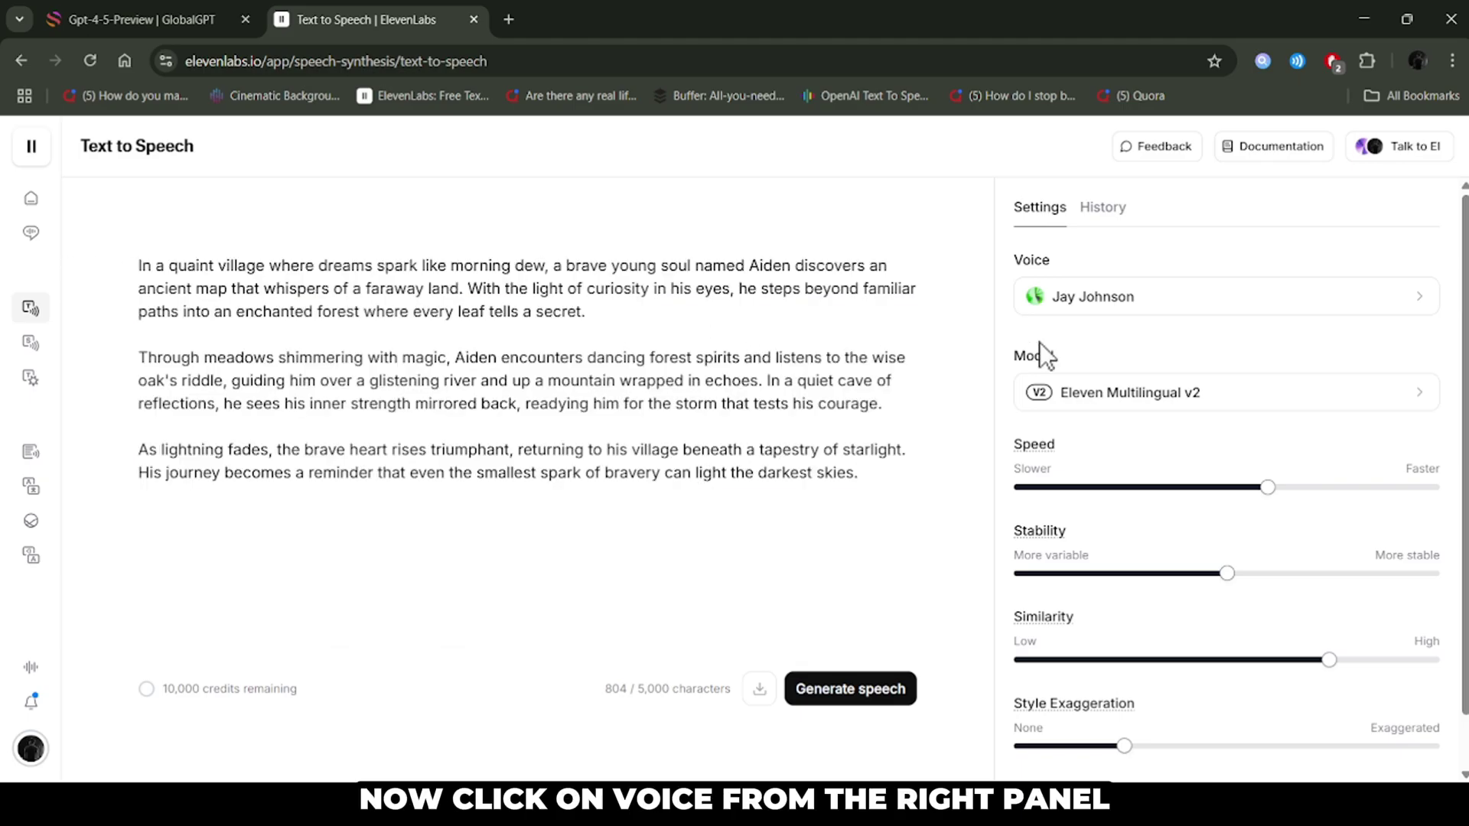
{"action": "left_click", "coordinate": [1095, 305]}
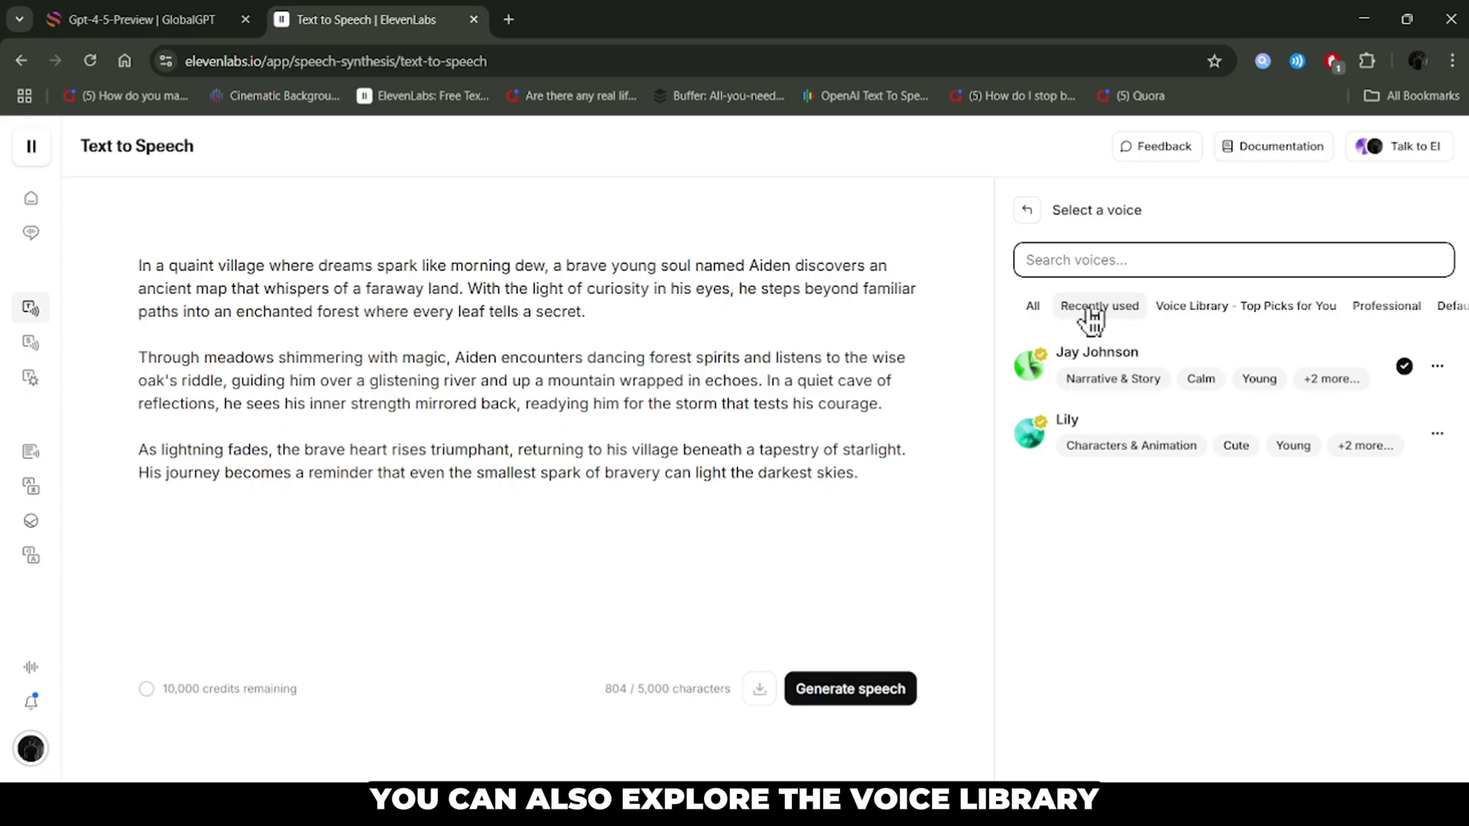
Generate the 0:59 voiceover with the chosen narrator voice at default settings and download it.
{"action": "left_click", "coordinate": [1104, 358]}
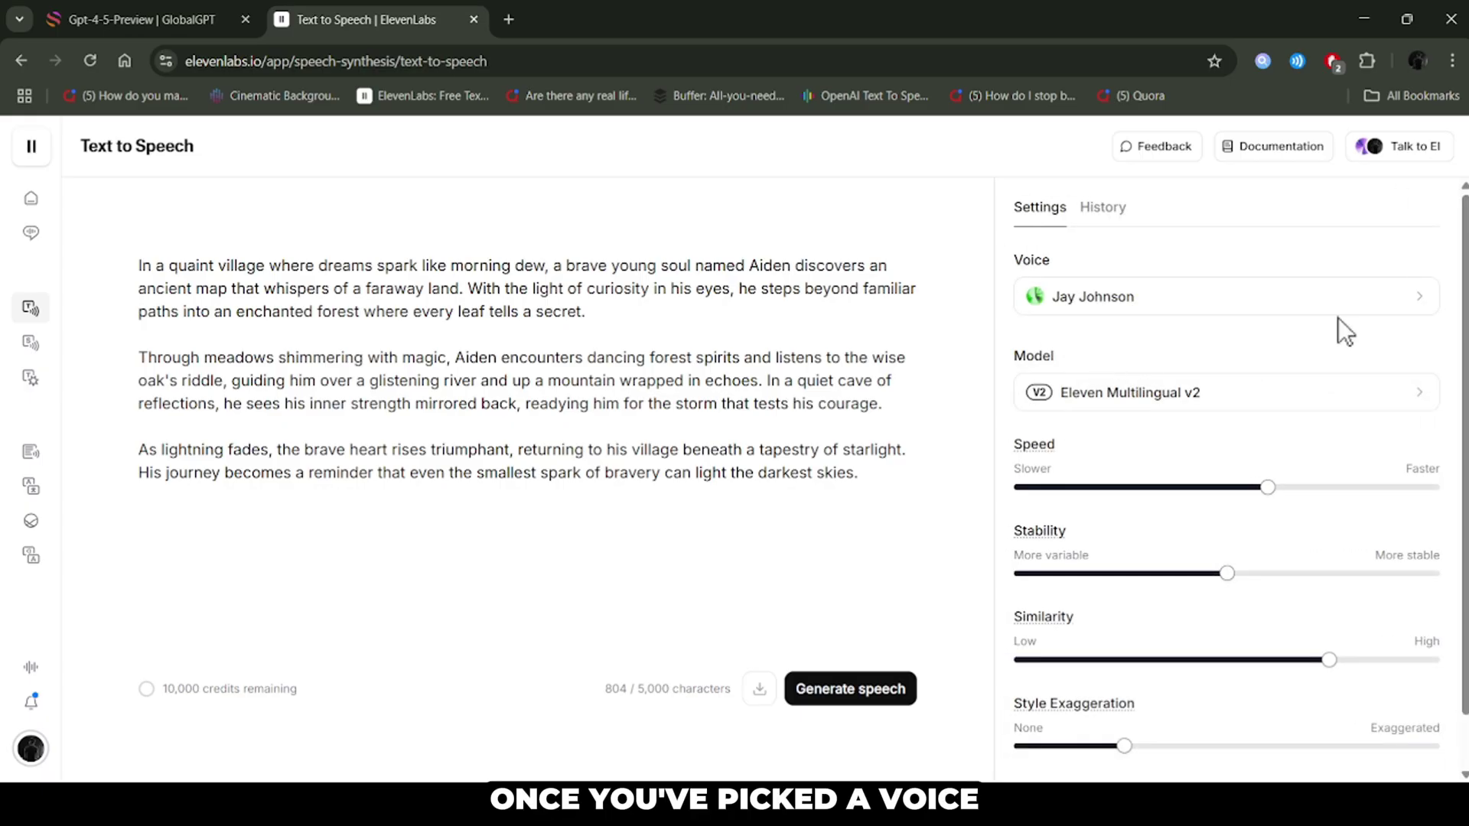
{"action": "scroll", "coordinate": [1341, 319], "scroll_direction": "down", "scroll_amount": 1}
{"action": "mouse_move", "coordinate": [1035, 397]}
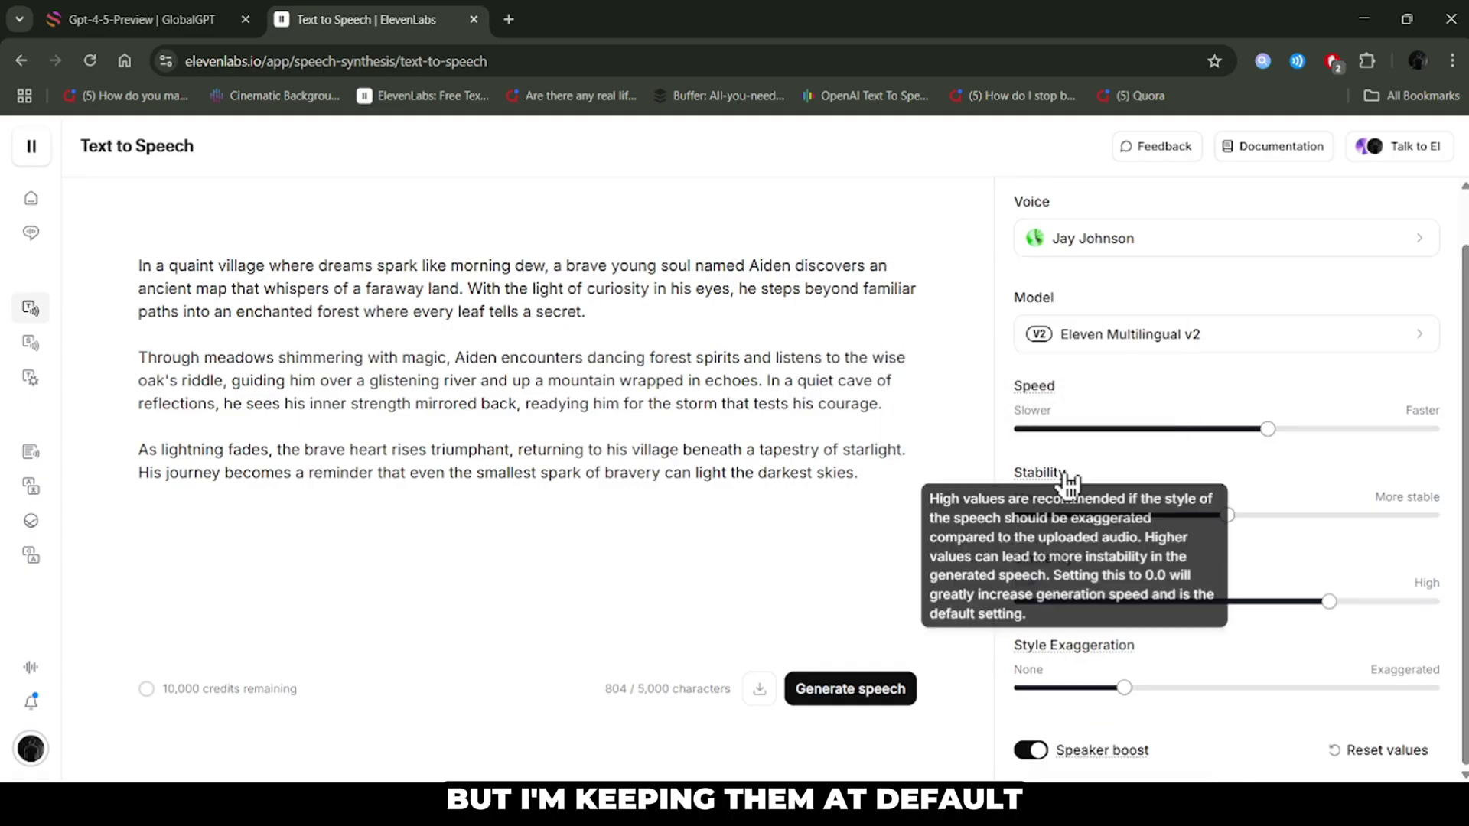
{"action": "left_click", "coordinate": [863, 693]}
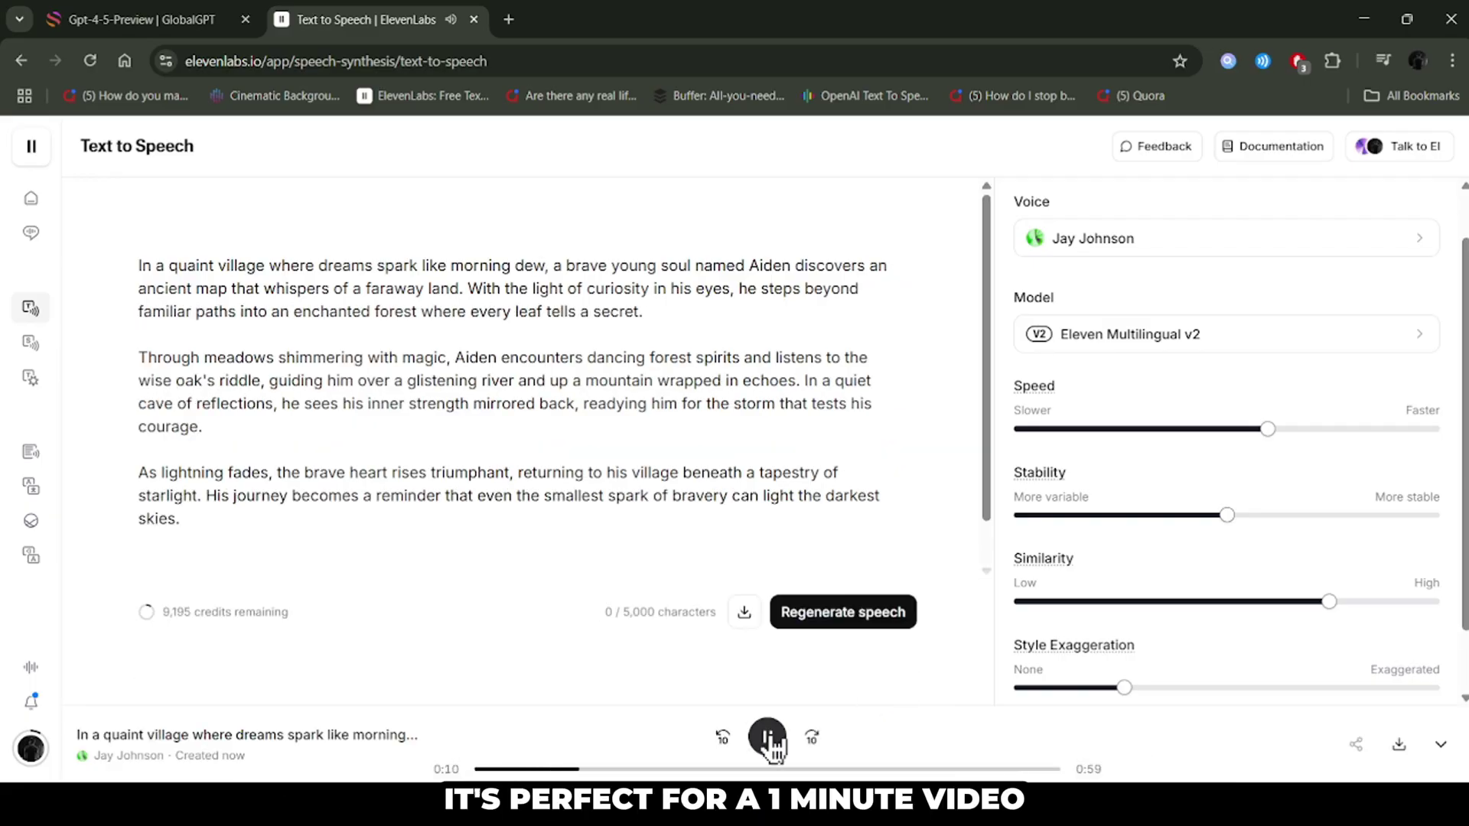
{"action": "left_click", "coordinate": [1402, 754]}
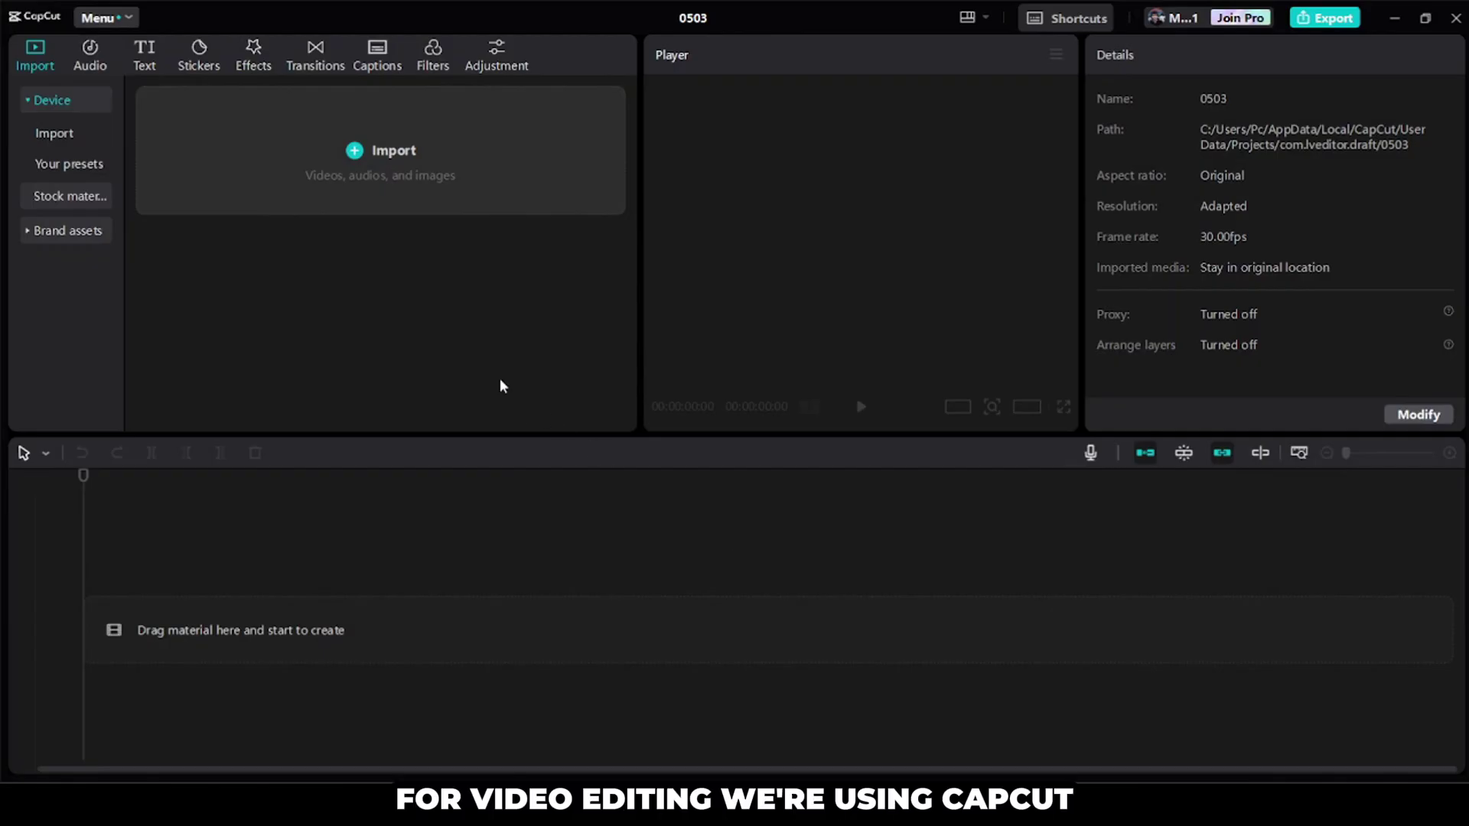
Import every scene clip from the Global GPT 2 Video folder, starting with 1.mp4.
{"action": "left_click", "coordinate": [460, 192]}
{"action": "left_click", "coordinate": [93, 368]}
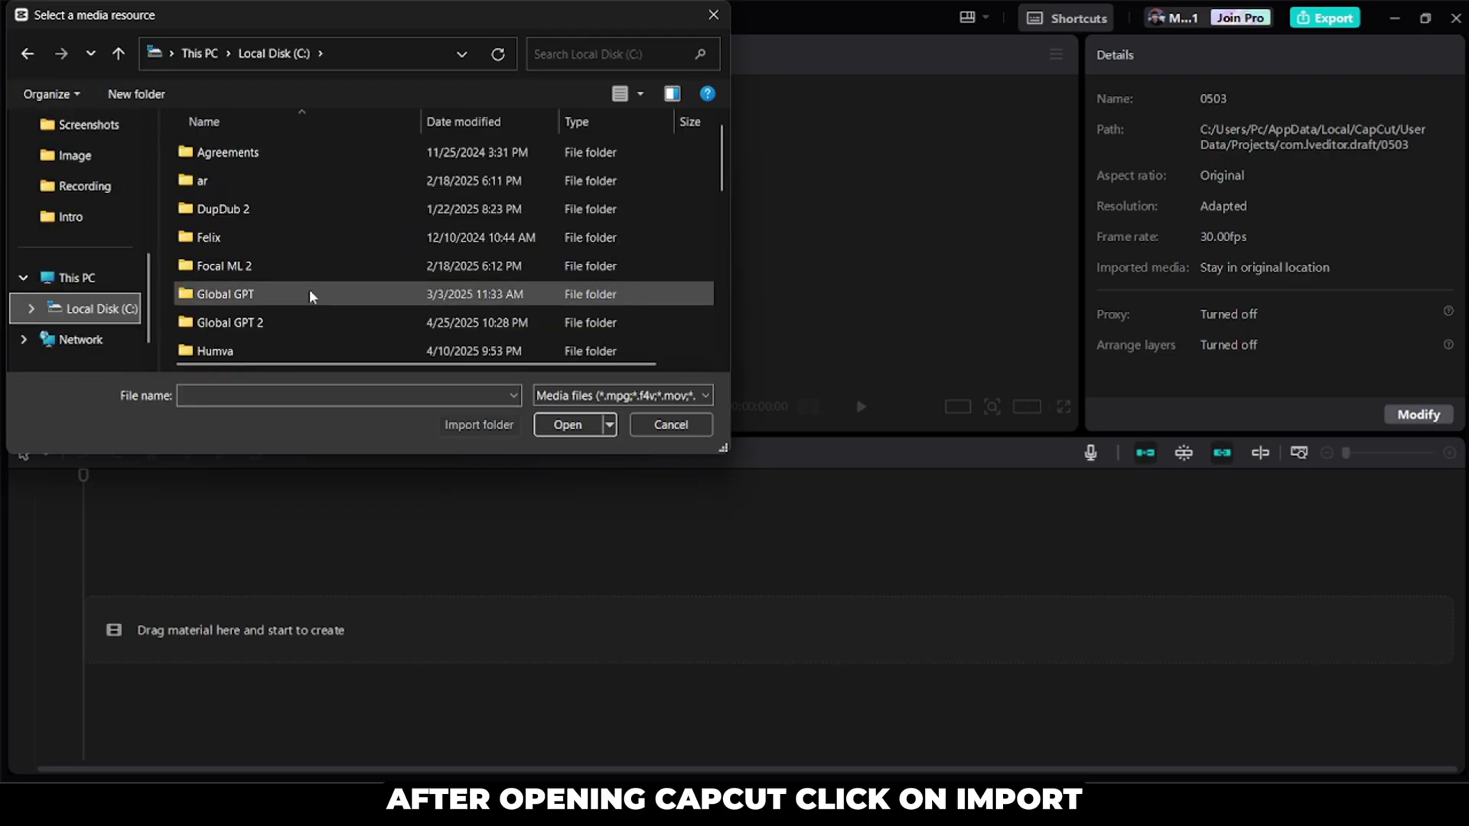
{"action": "double_click", "coordinate": [305, 325]}
{"action": "double_click", "coordinate": [281, 206]}
{"action": "left_click", "coordinate": [224, 181]}
{"action": "key", "text": "ctrl+a"}
{"action": "left_click", "coordinate": [566, 425]}
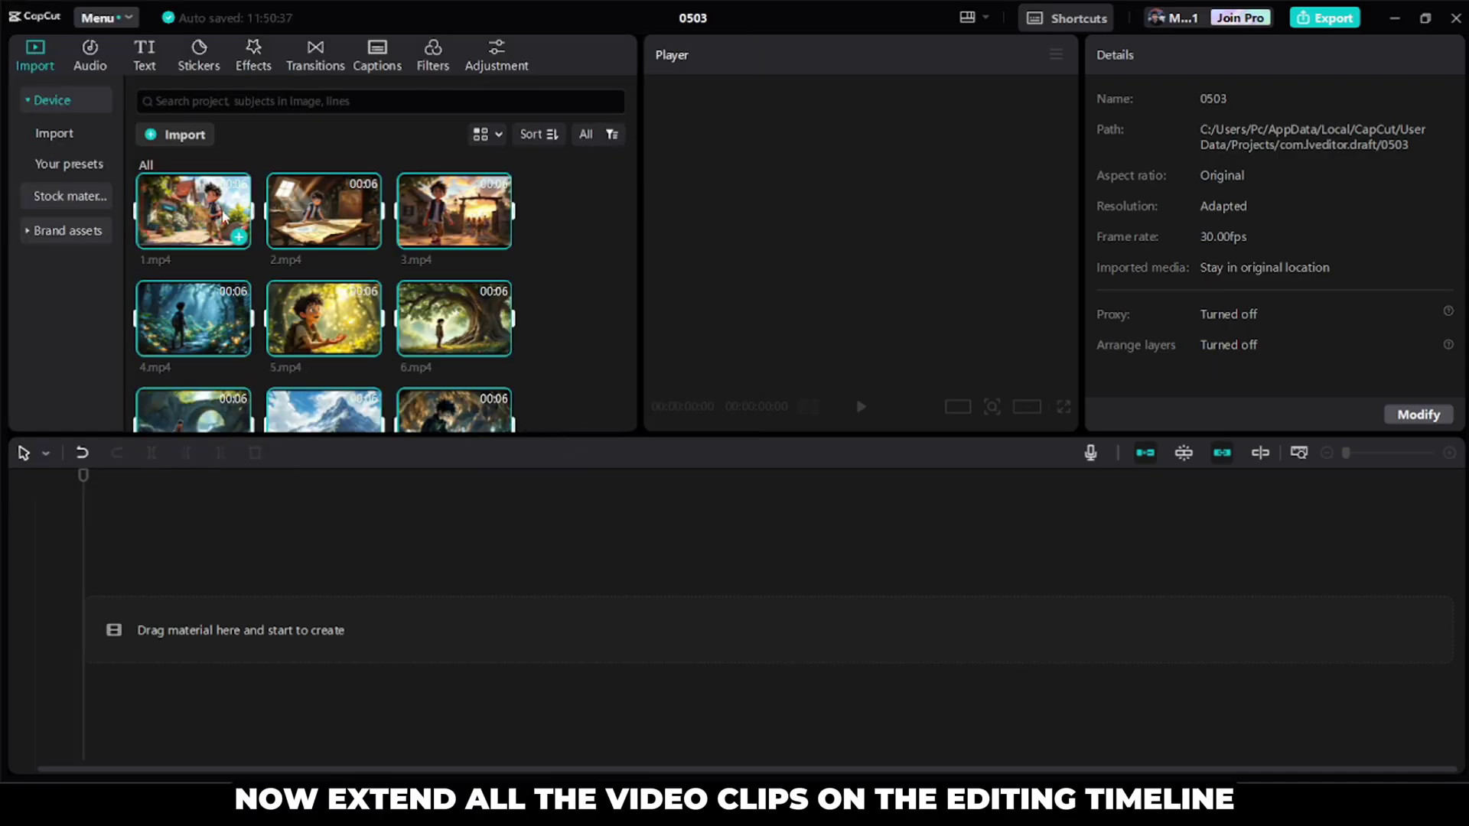
Lay all imported clips end to end on the timeline and zoom in to spread them out.
{"action": "left_click_drag", "start_coordinate": [194, 211], "coordinate": [183, 627]}
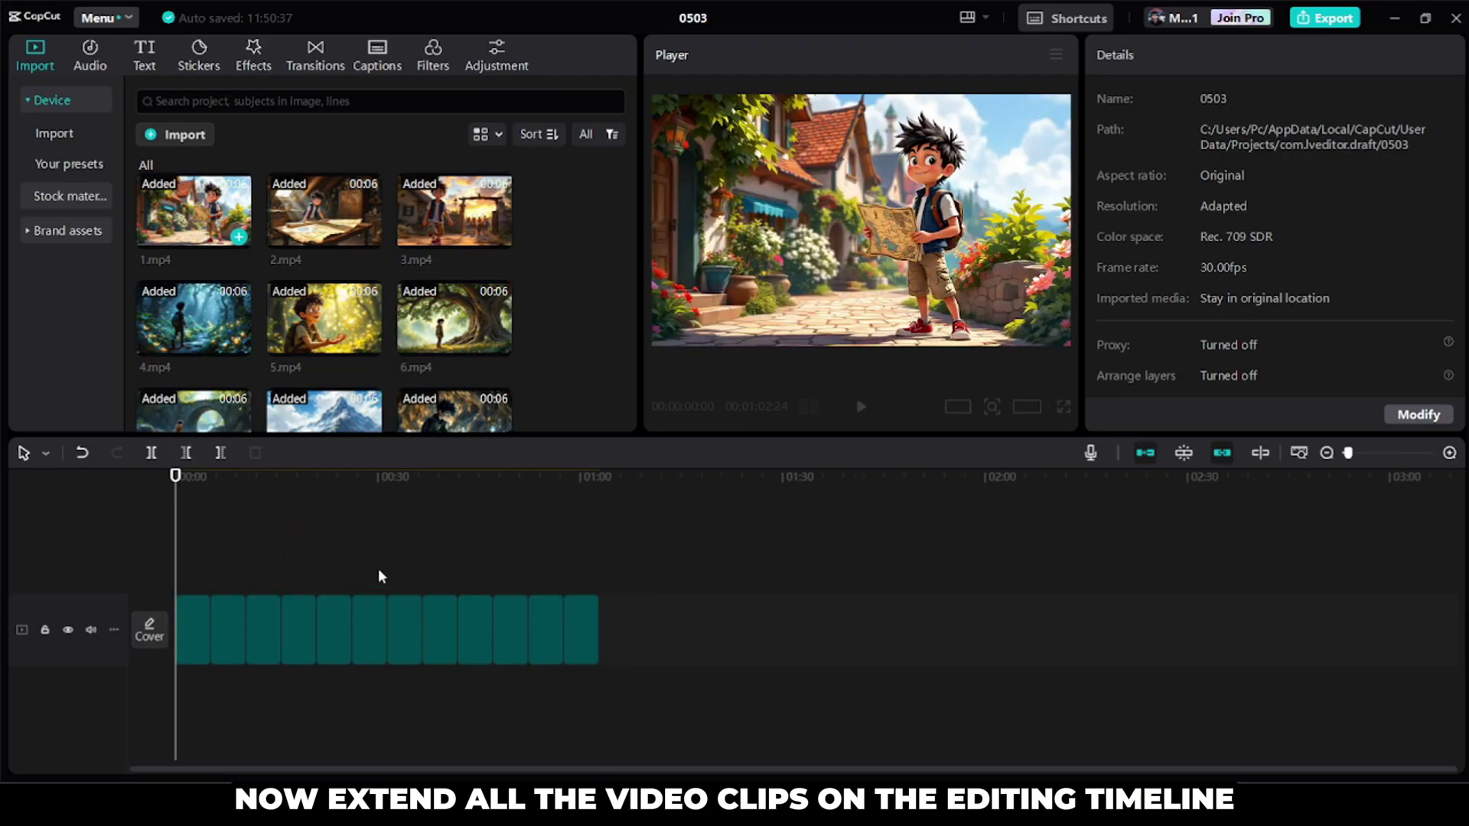
{"action": "key", "text": "ctrl+a"}
{"action": "left_click", "coordinate": [988, 304]}
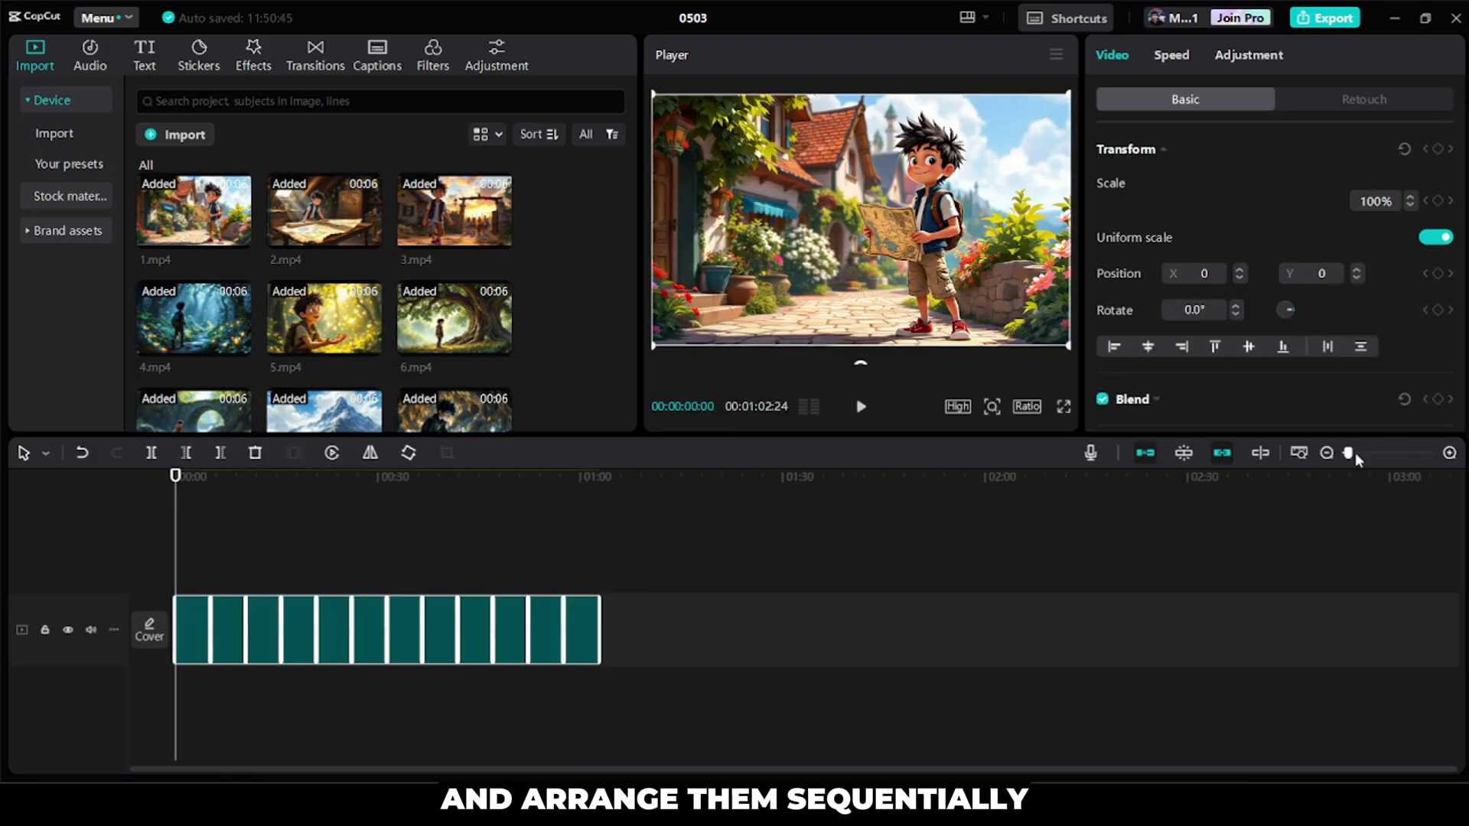
{"action": "left_click", "coordinate": [1450, 453]}
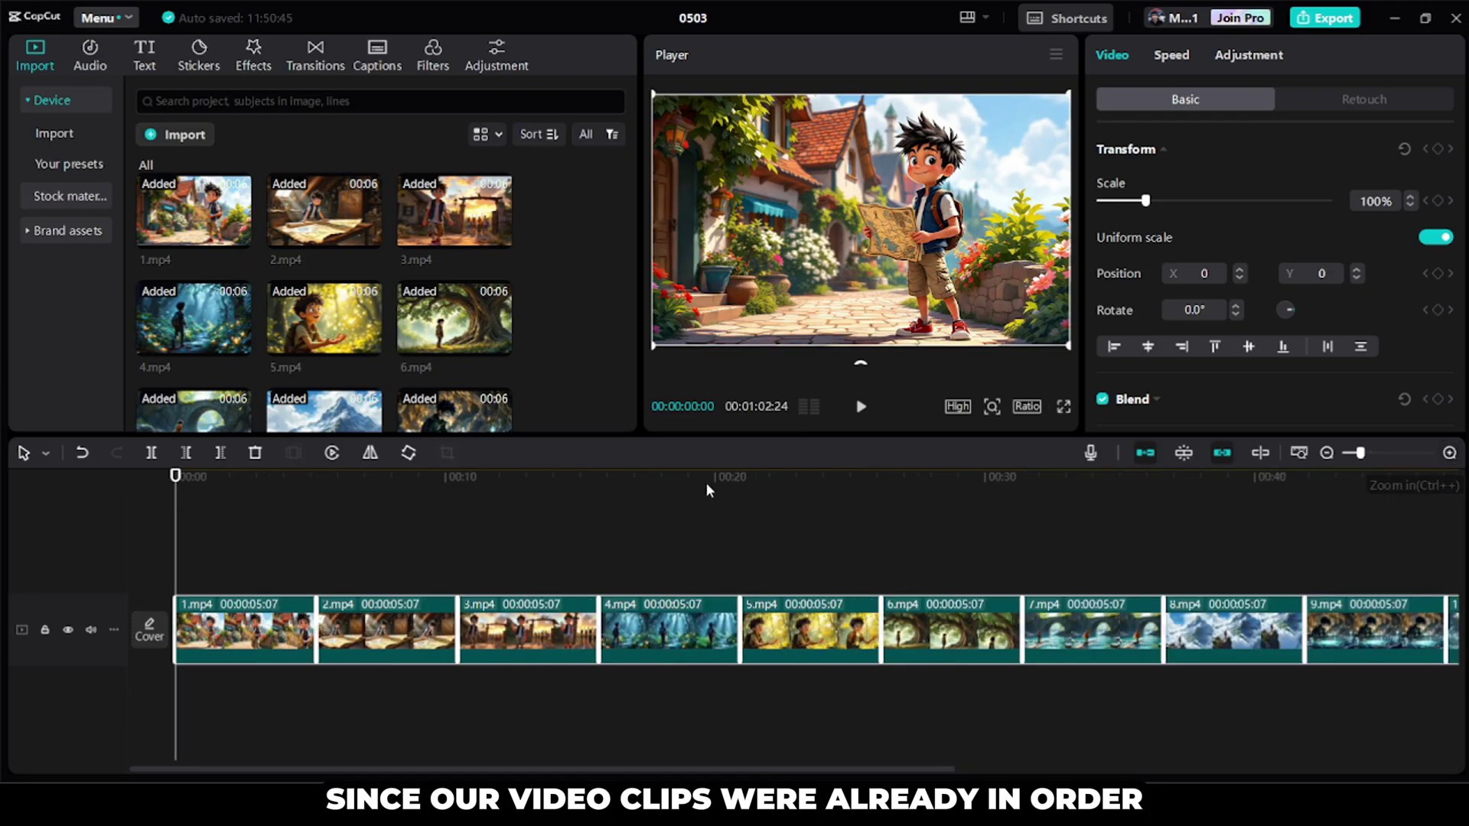
{"action": "left_click", "coordinate": [327, 537]}
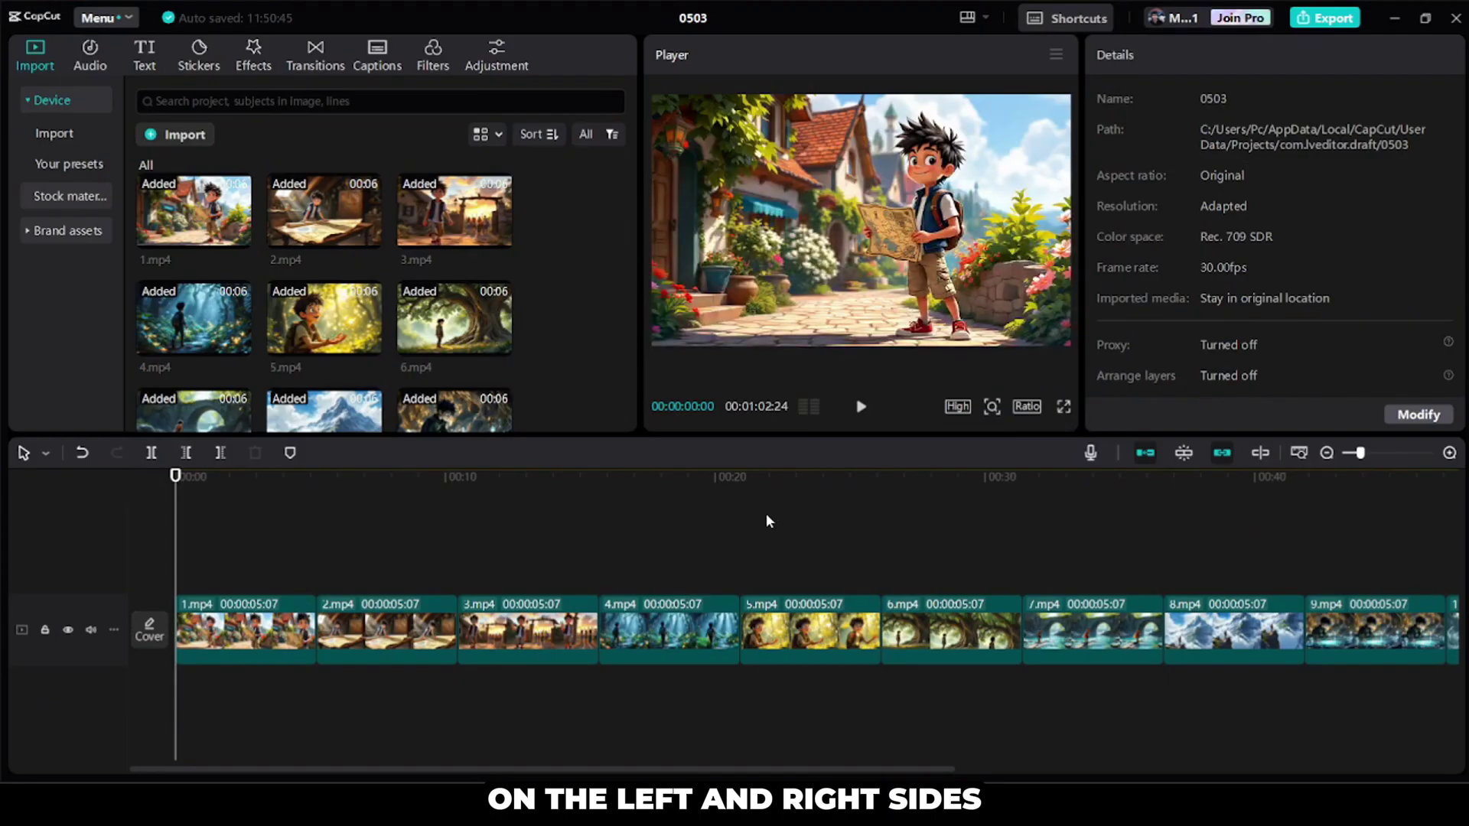
{"action": "left_click", "coordinate": [1027, 407]}
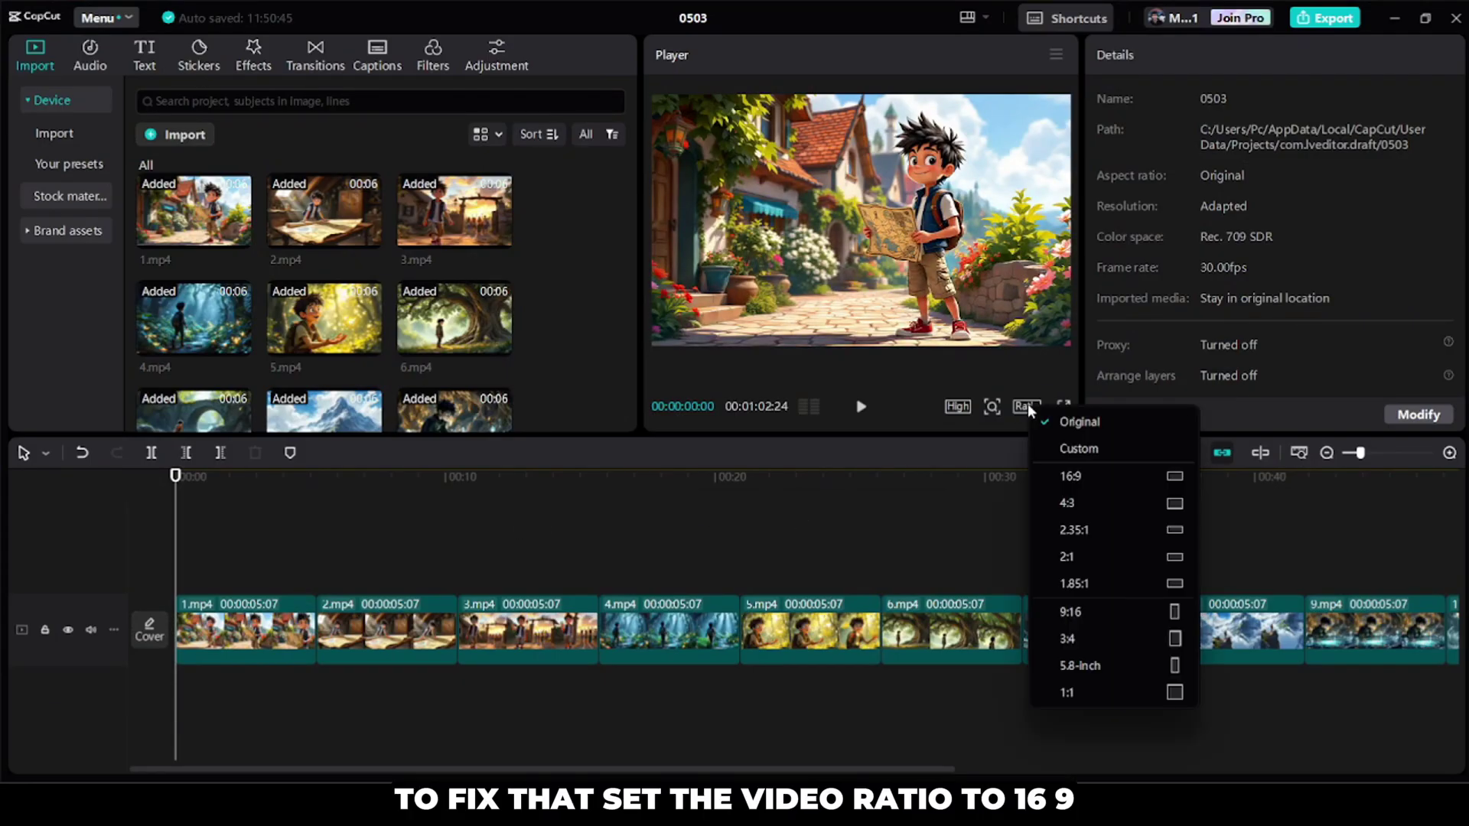
Set the project to 16:9, adjust clips 2.mp4 through 6.mp4, and add the voiceover mp3 to the timeline.
{"action": "left_click", "coordinate": [1071, 475]}
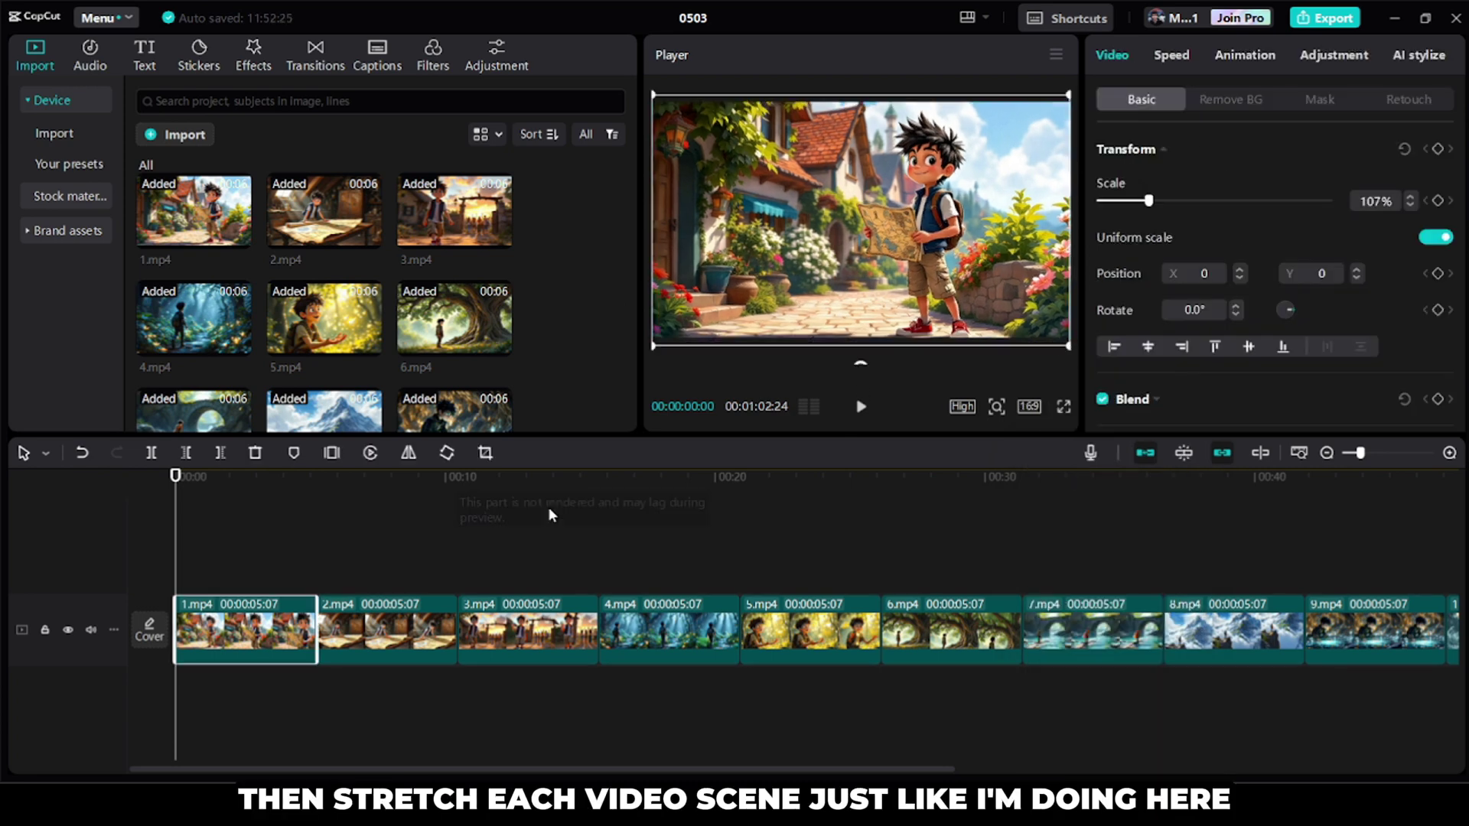
{"action": "left_click", "coordinate": [410, 627]}
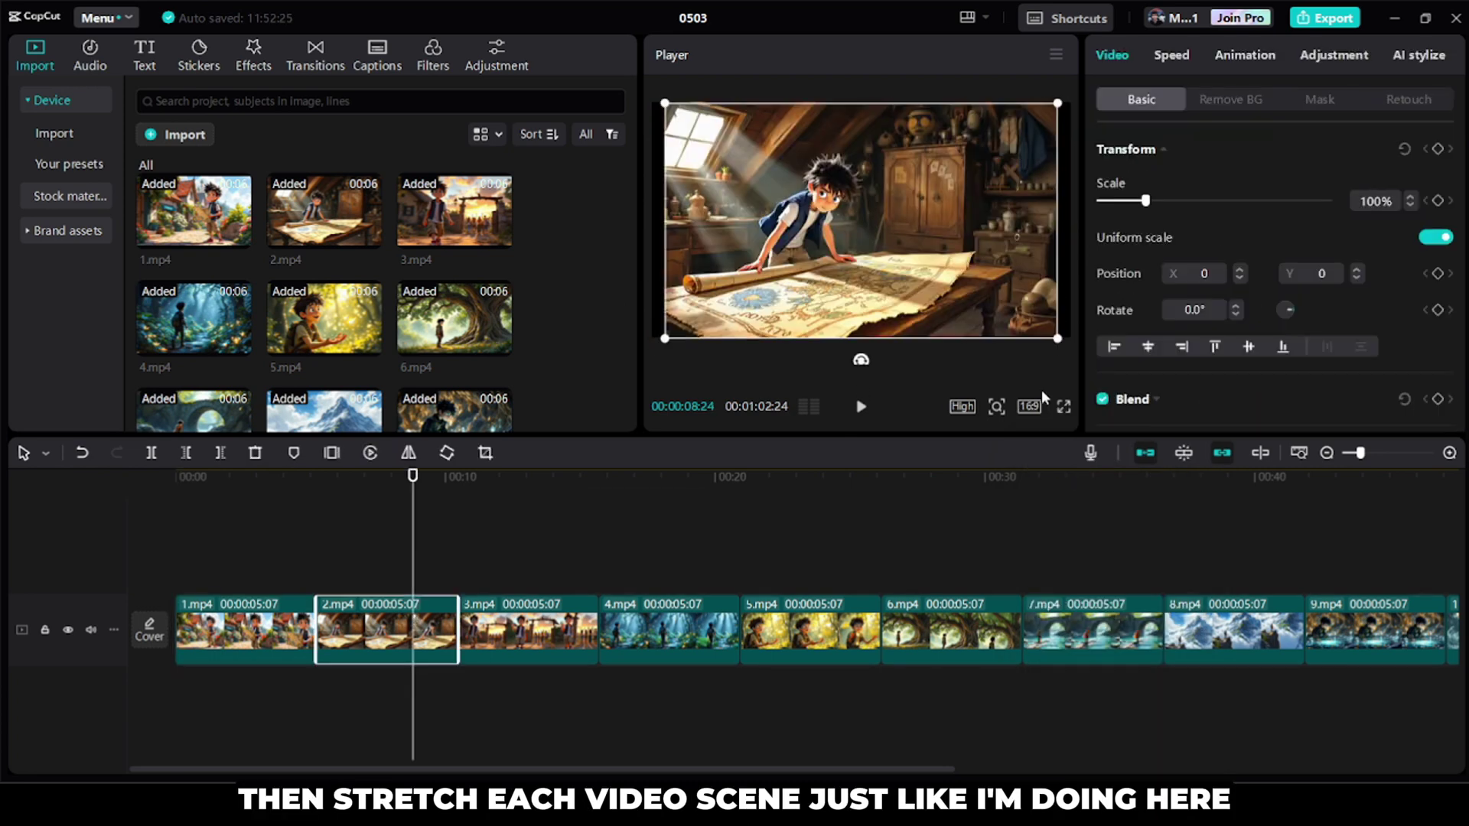
{"action": "left_click", "coordinate": [549, 627]}
{"action": "left_click", "coordinate": [660, 628]}
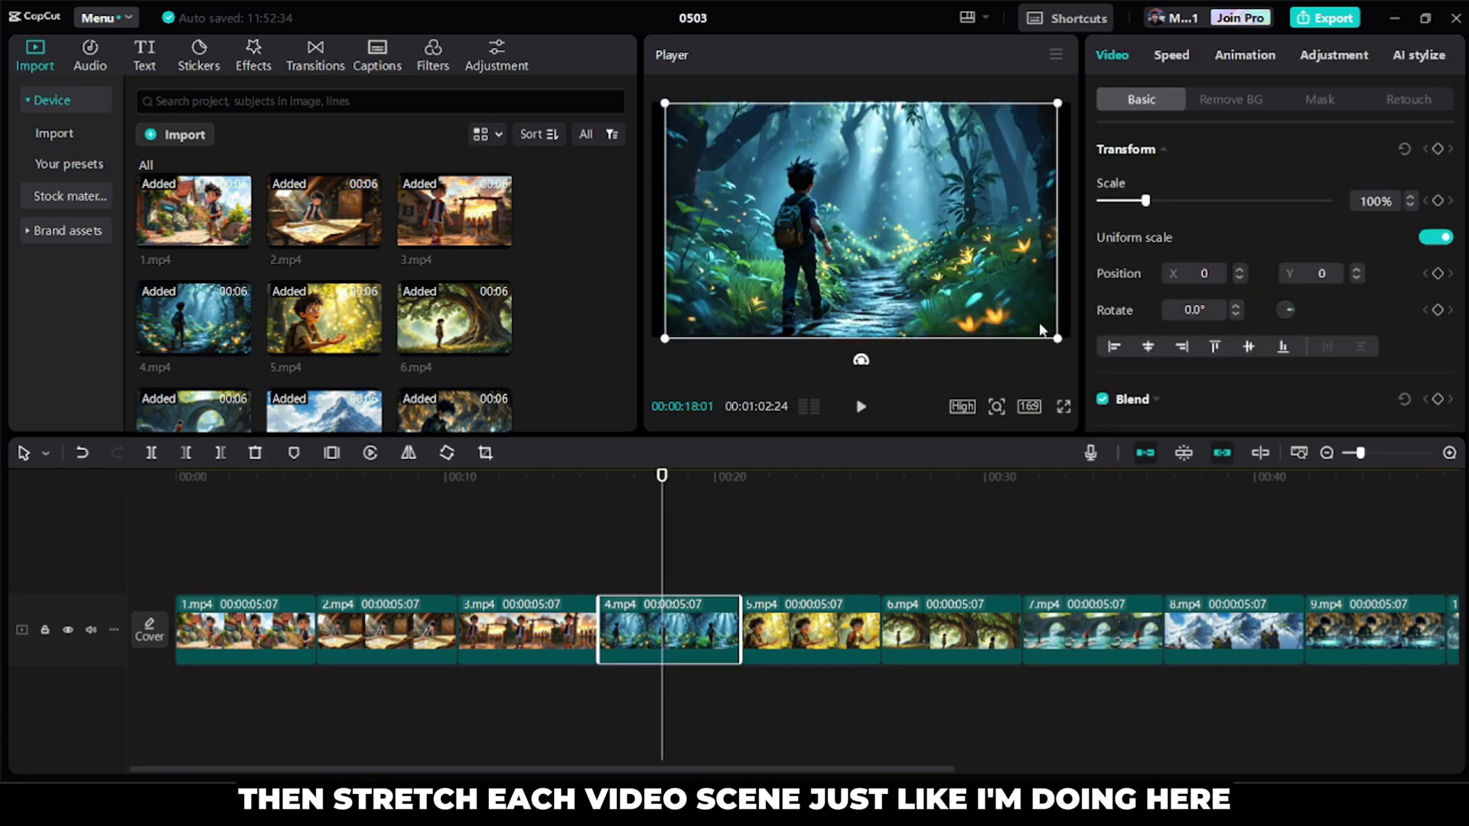
{"action": "left_click", "coordinate": [802, 628]}
{"action": "left_click", "coordinate": [951, 628]}
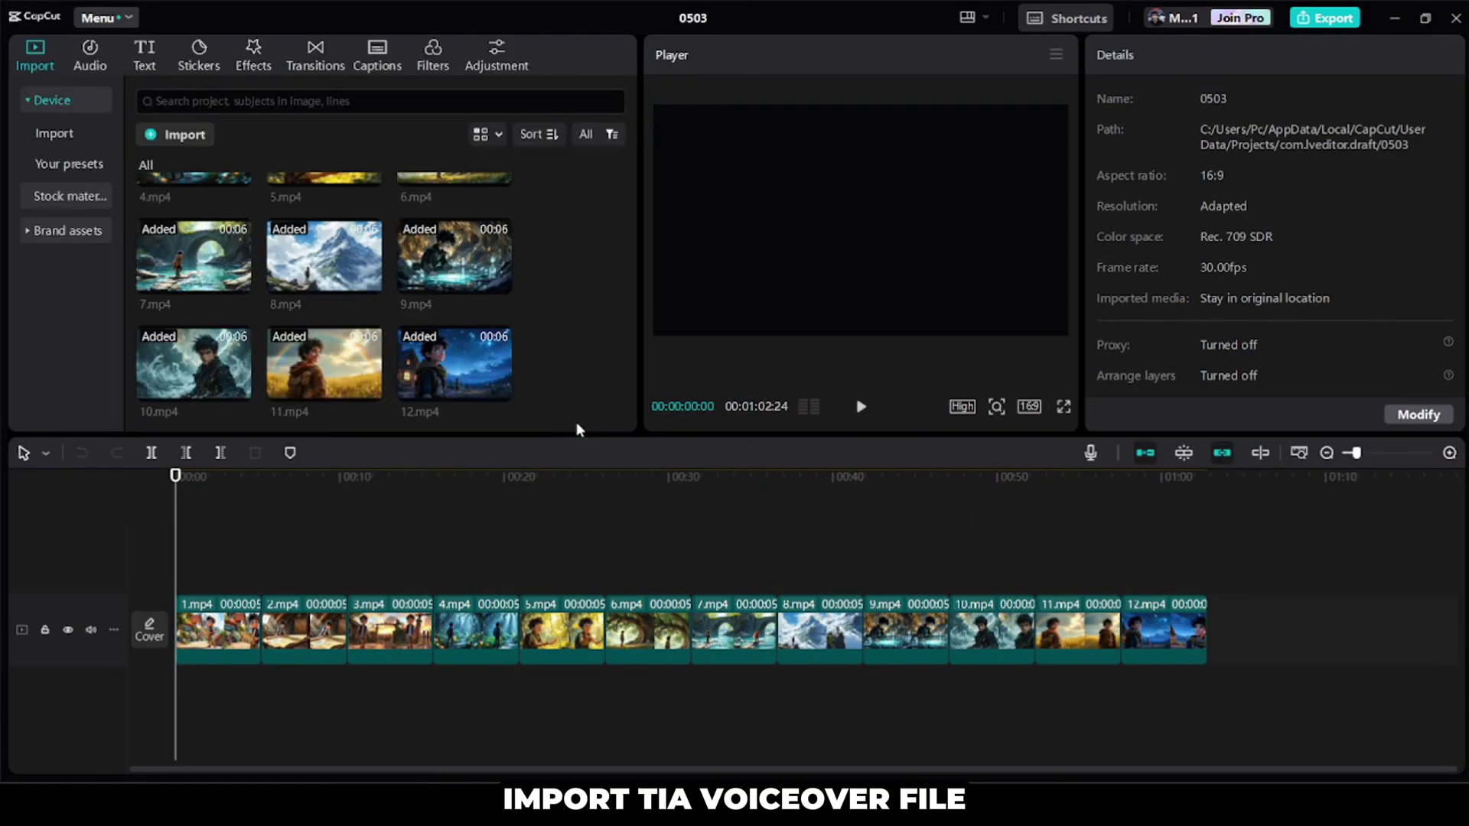
{"action": "left_click", "coordinate": [239, 389]}
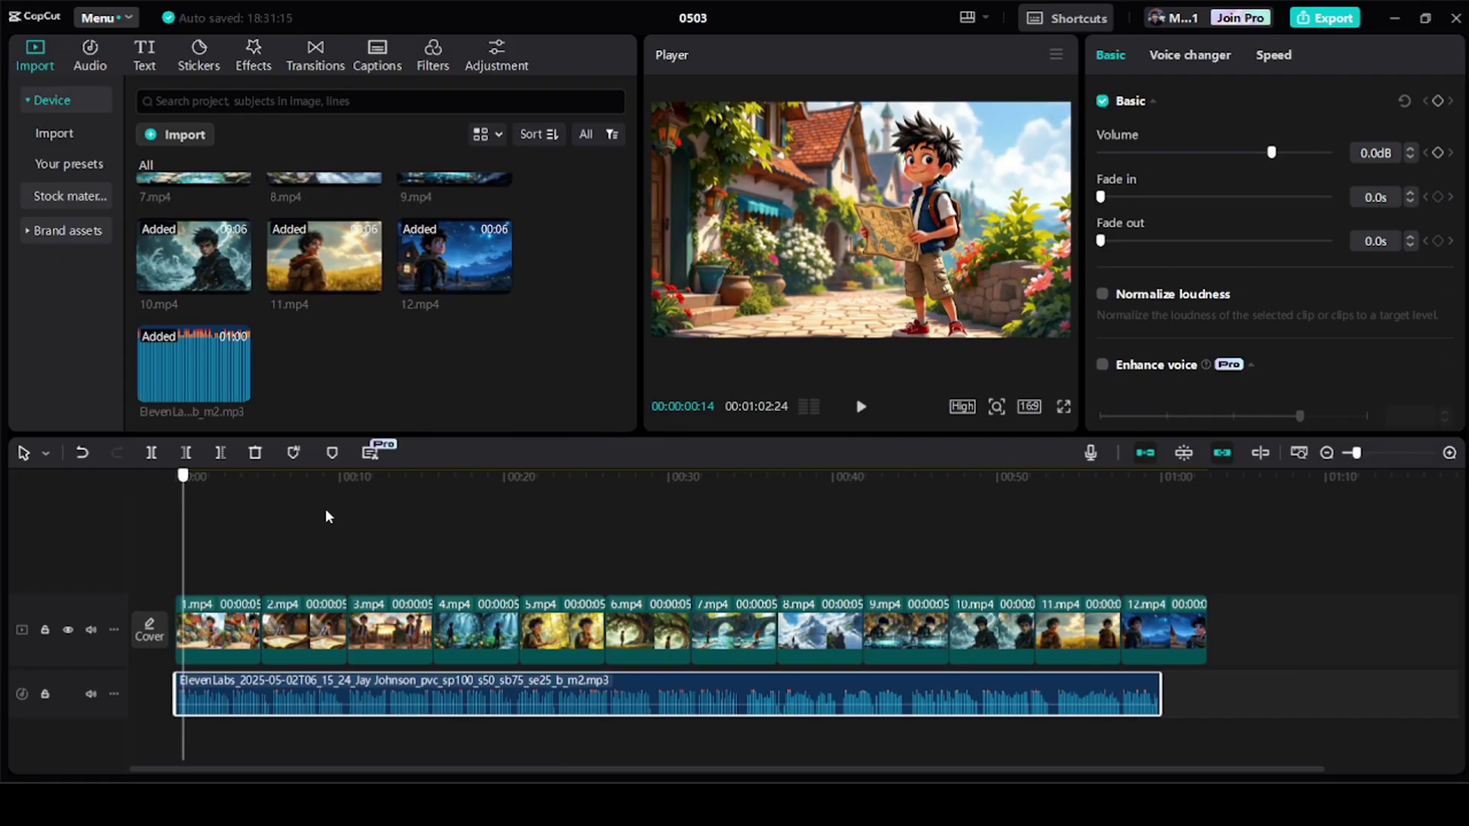
Go over the clips along the timeline so the project ends with the voiceover at 0:59:28.
{"action": "left_click", "coordinate": [815, 564]}
{"action": "left_click", "coordinate": [595, 566]}
{"action": "left_click", "coordinate": [199, 587]}
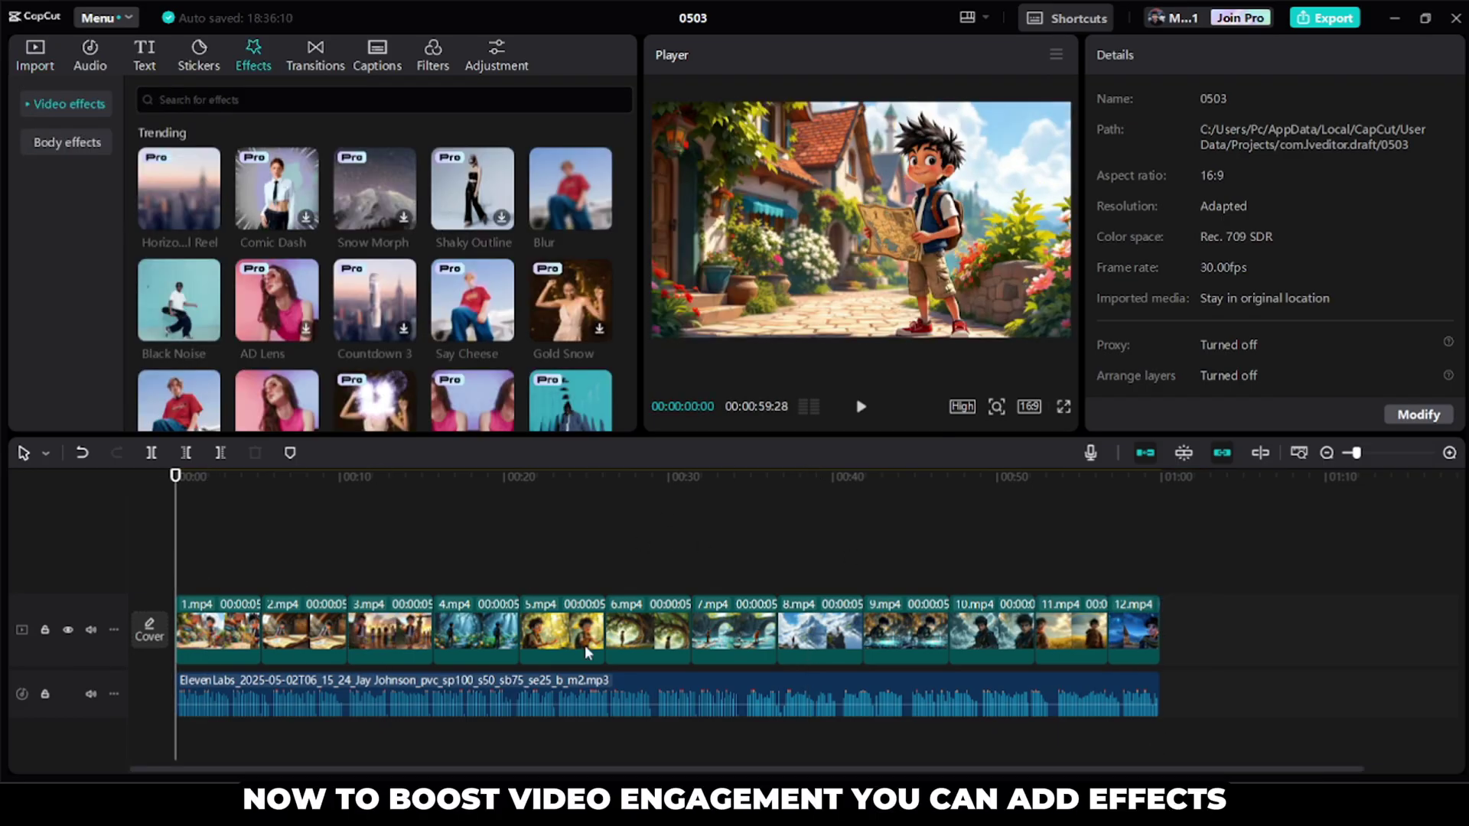
{"action": "left_click", "coordinate": [570, 647]}
{"action": "left_click", "coordinate": [470, 575]}
{"action": "scroll", "coordinate": [398, 151], "scroll_direction": "down", "scroll_amount": 5}
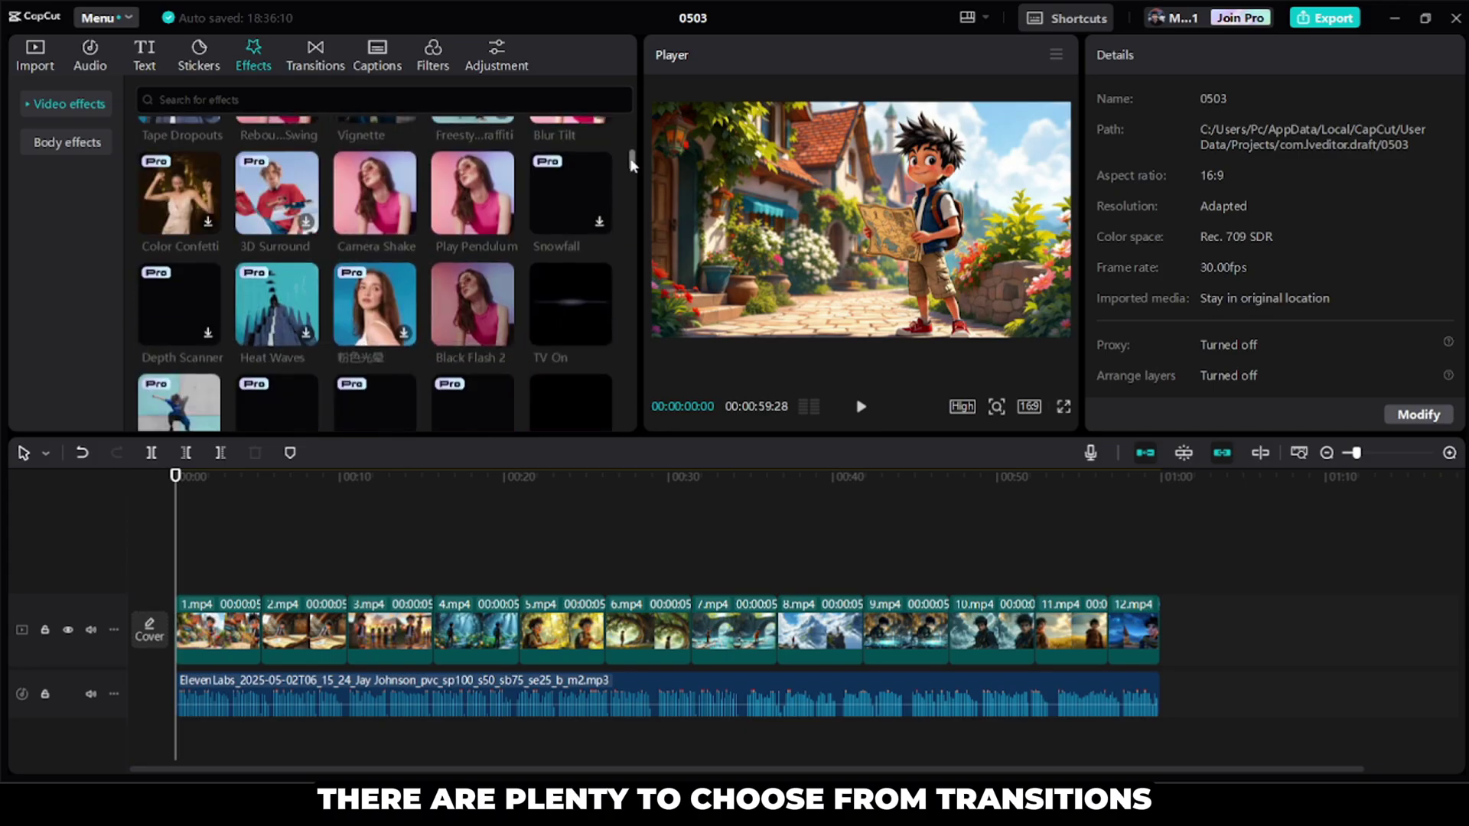
Look through the transitions for a black fade, then bring up the Filters library.
{"action": "left_click", "coordinate": [325, 65]}
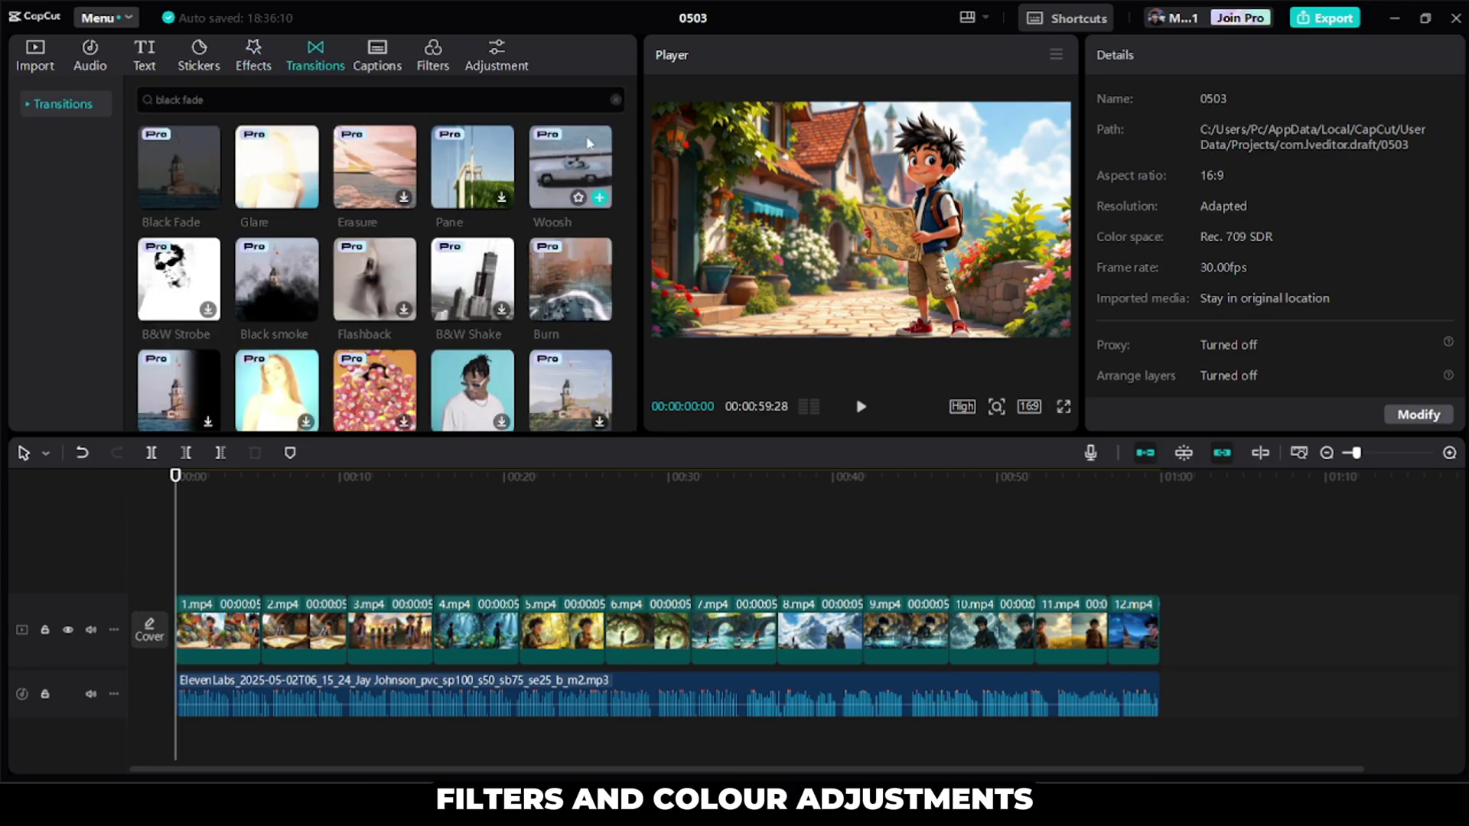
{"action": "mouse_move", "coordinate": [633, 153]}
{"action": "left_mouse_down"}
{"action": "mouse_move", "coordinate": [634, 247]}
{"action": "mouse_move", "coordinate": [630, 187]}
{"action": "mouse_move", "coordinate": [597, 140]}
{"action": "left_mouse_up"}
{"action": "left_click", "coordinate": [431, 58]}
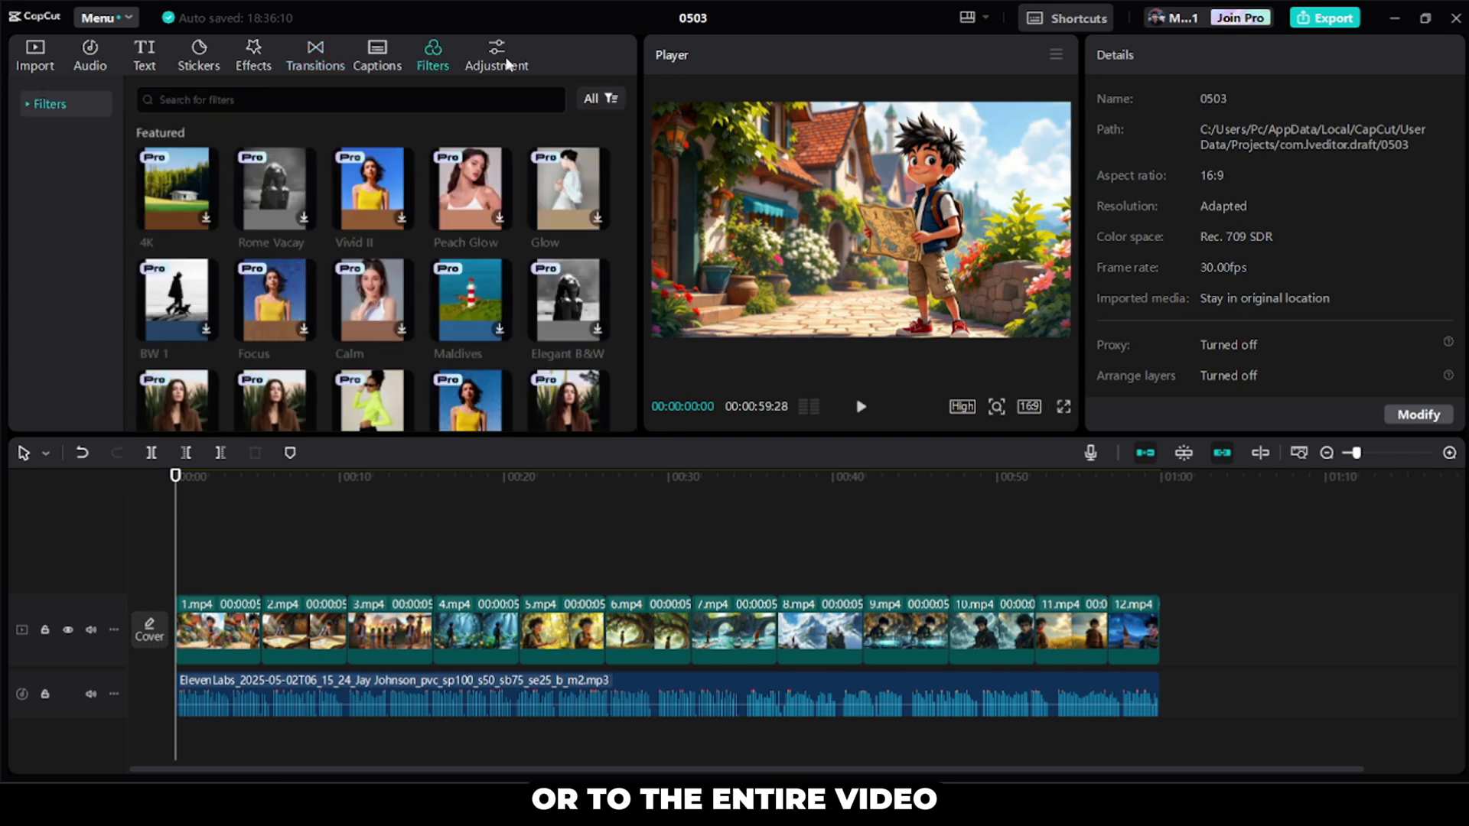
Auto-generate captions from the voiceover.
{"action": "left_click", "coordinate": [507, 63]}
{"action": "left_click", "coordinate": [379, 60]}
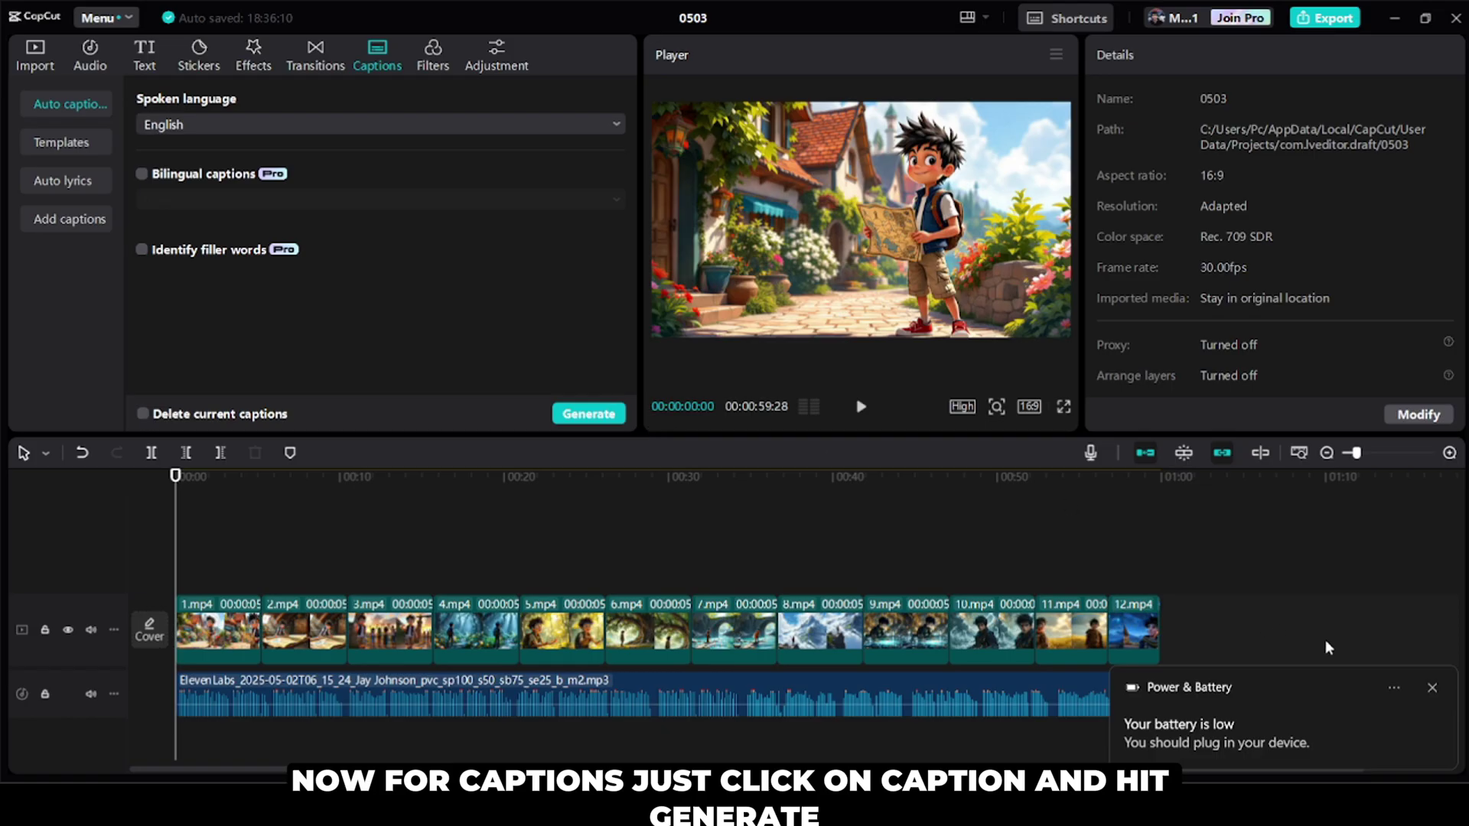
{"action": "left_click", "coordinate": [1434, 689]}
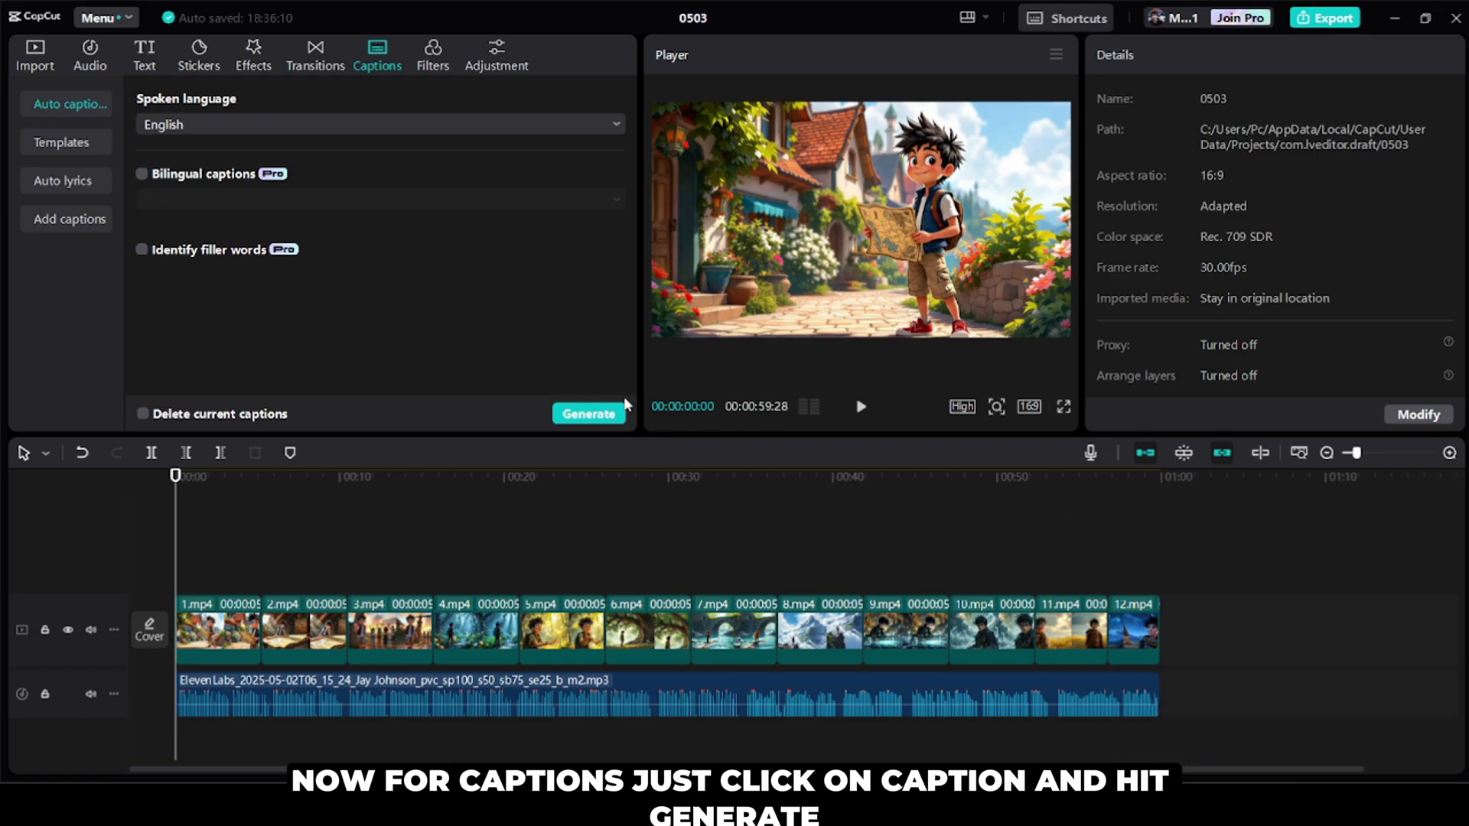
{"action": "left_click", "coordinate": [614, 414]}
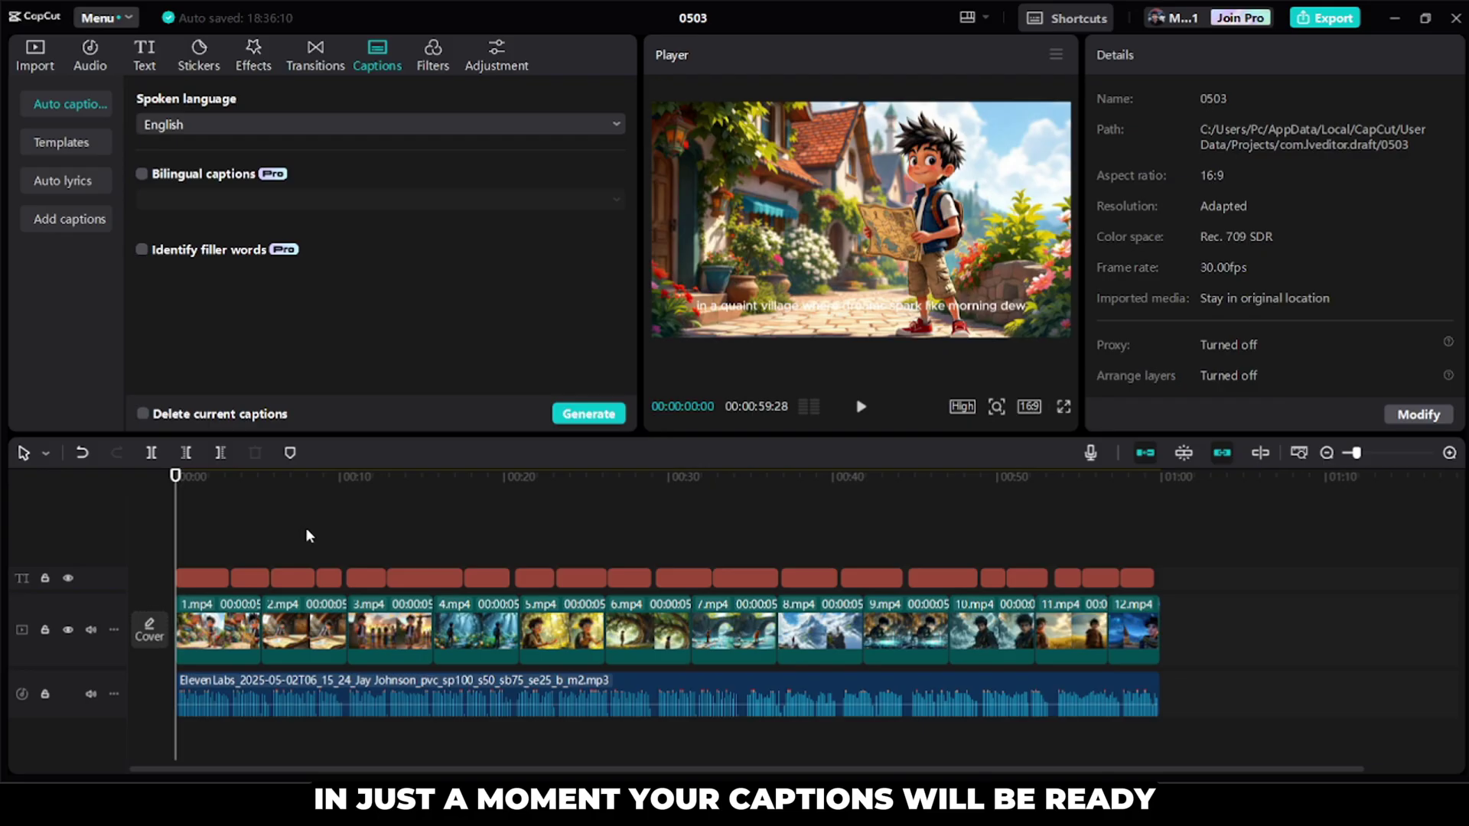
Apply the THE QUICK text template to all captions.
{"action": "left_click", "coordinate": [193, 581]}
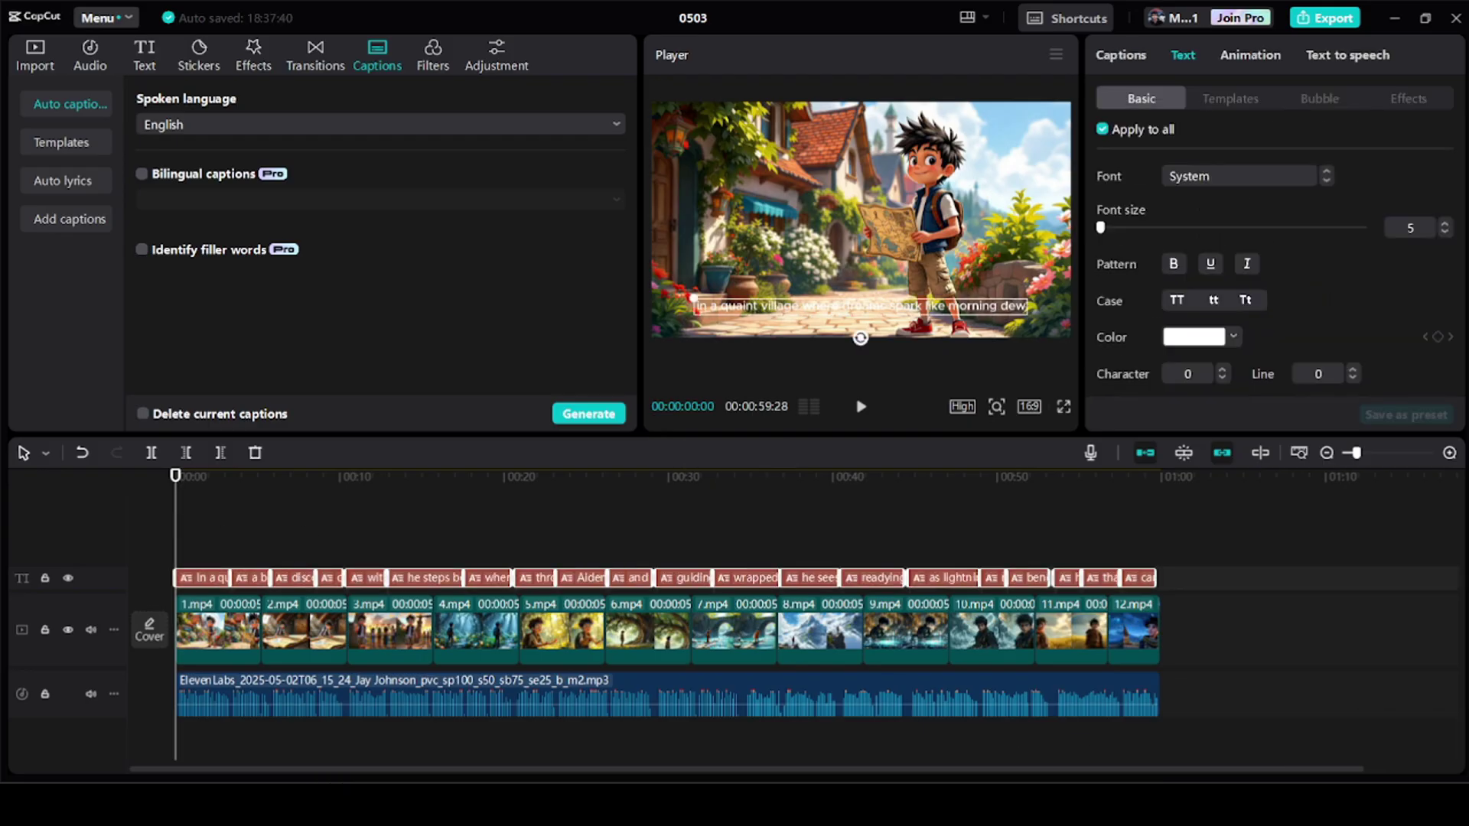
{"action": "left_click", "coordinate": [1224, 99]}
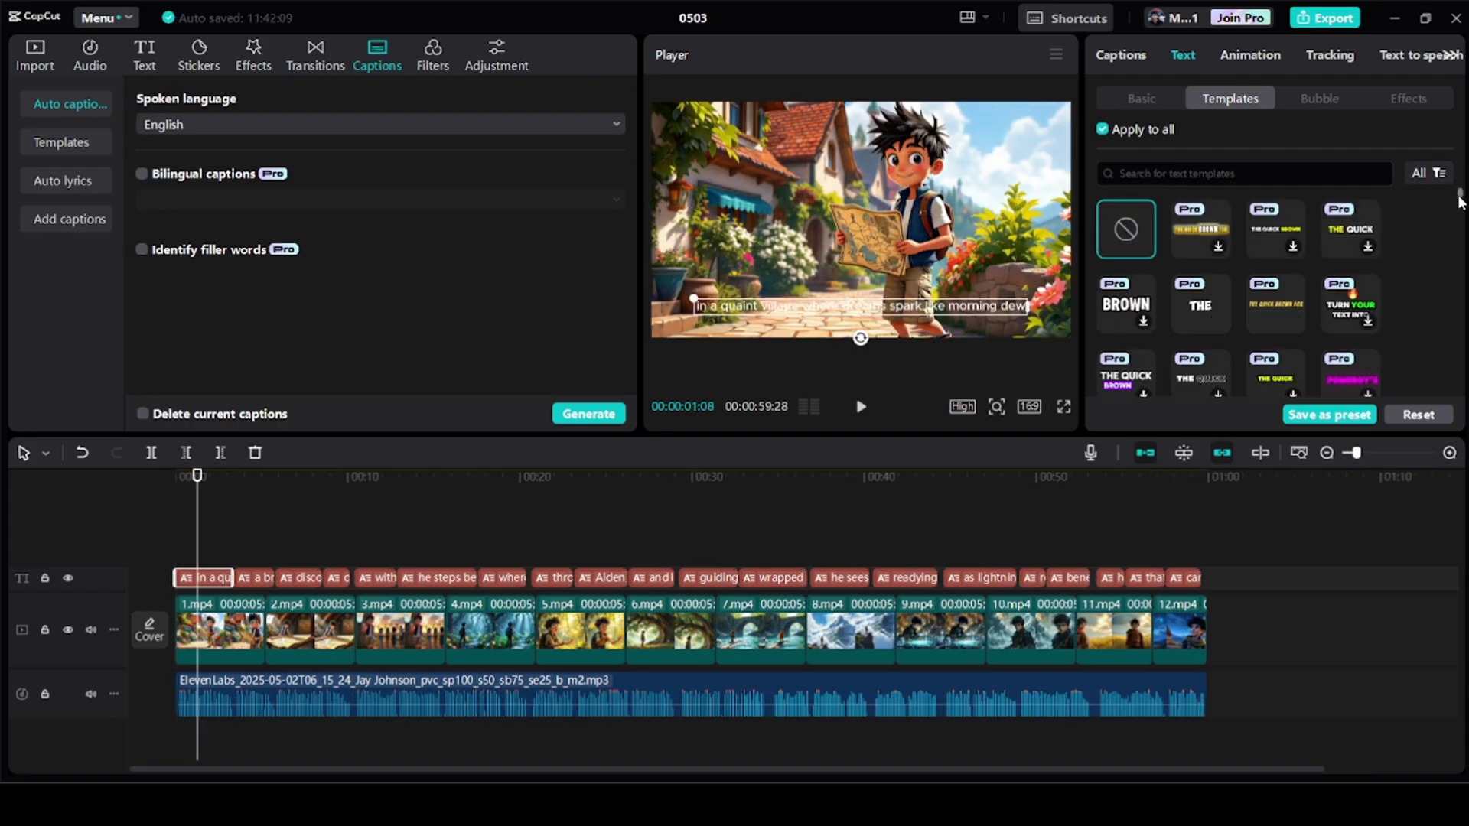
{"action": "scroll", "coordinate": [1460, 290], "scroll_direction": "down", "scroll_amount": 3}
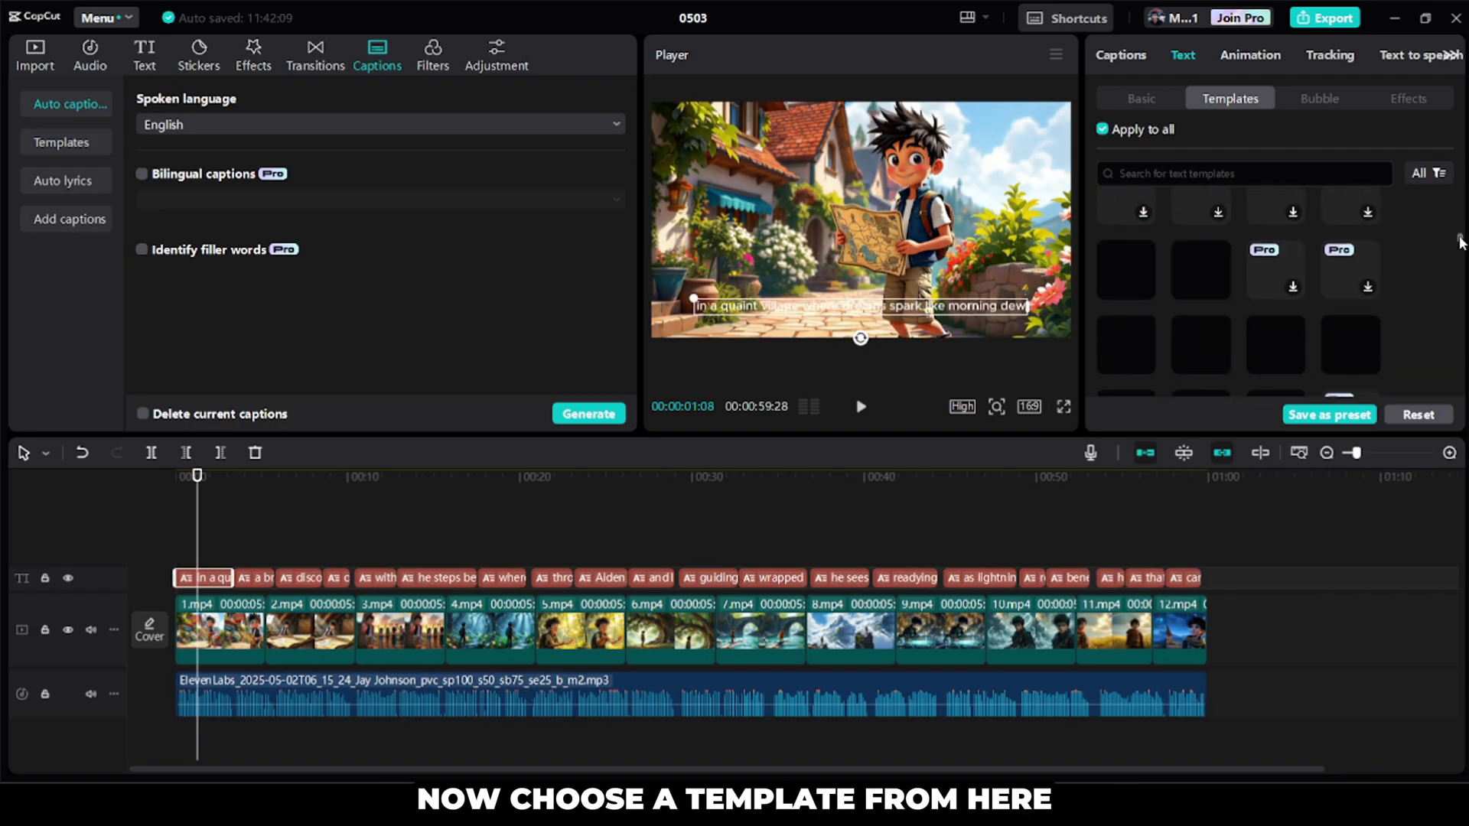
{"action": "scroll", "coordinate": [1462, 301], "scroll_direction": "down", "scroll_amount": 10}
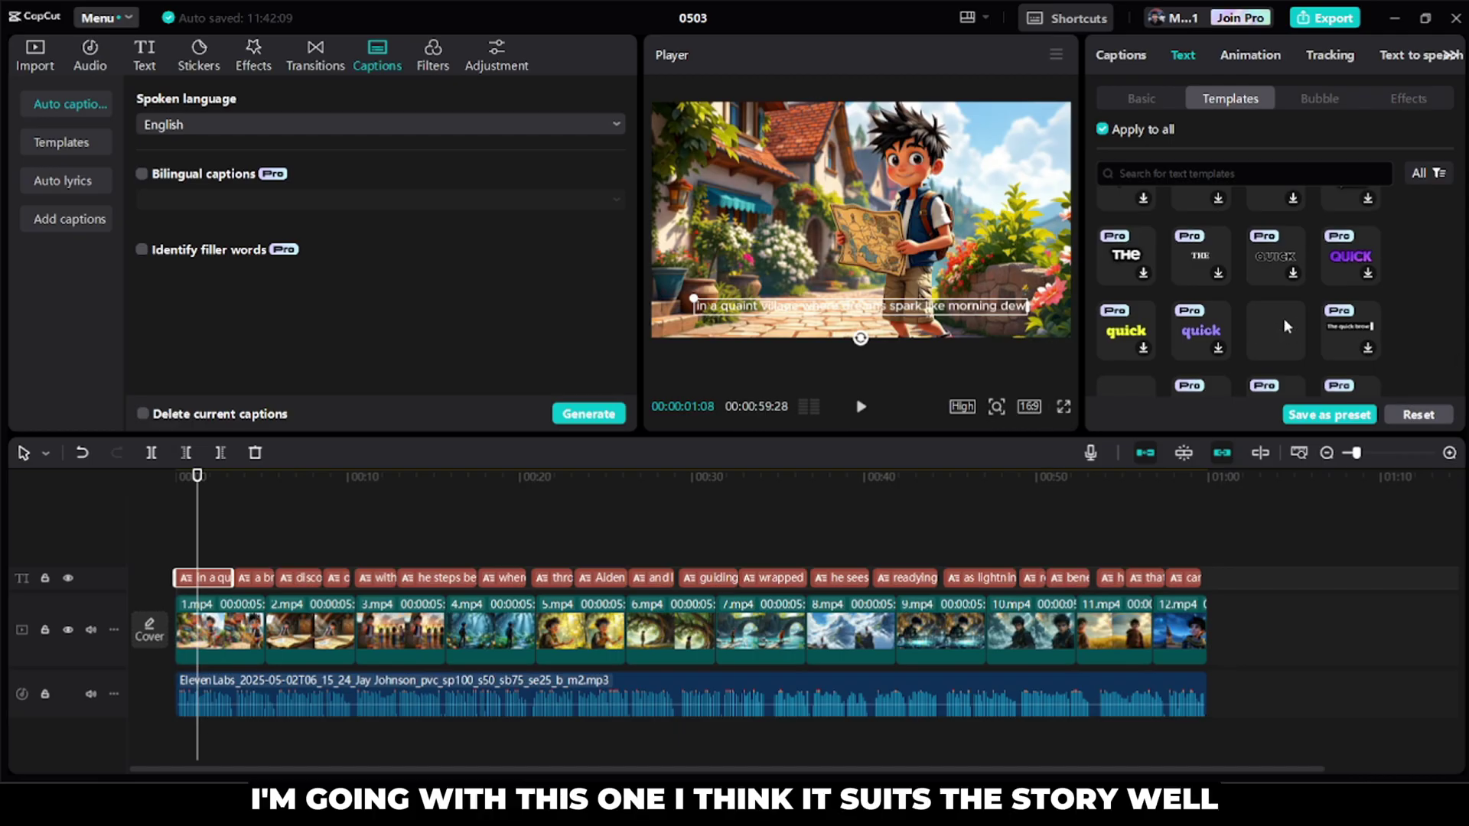
{"action": "left_click", "coordinate": [1297, 327]}
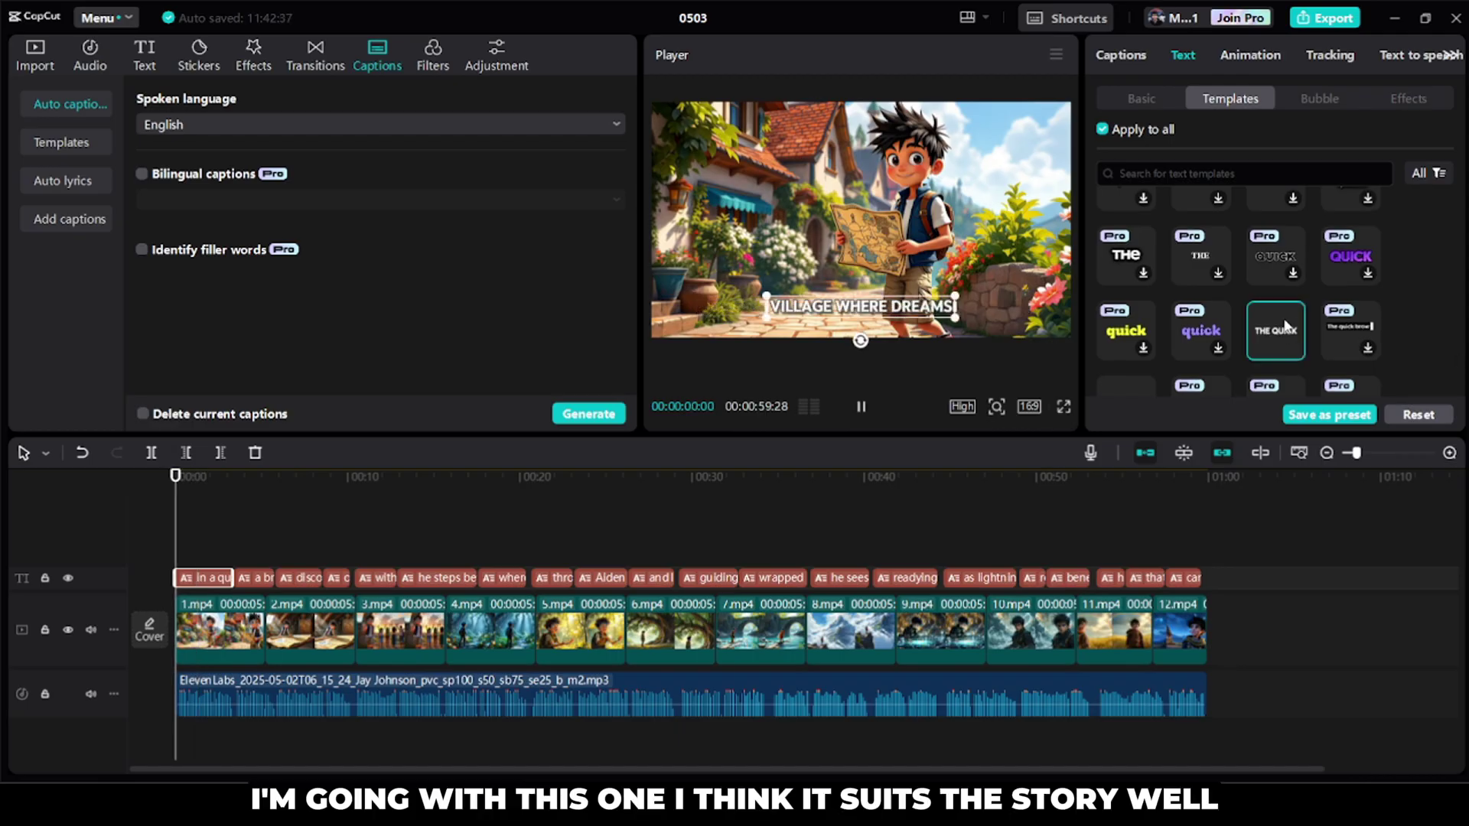
{"action": "left_click", "coordinate": [861, 406]}
Set the caption font to Montserrat Black and make the text uppercase.
{"action": "left_click", "coordinate": [1141, 98]}
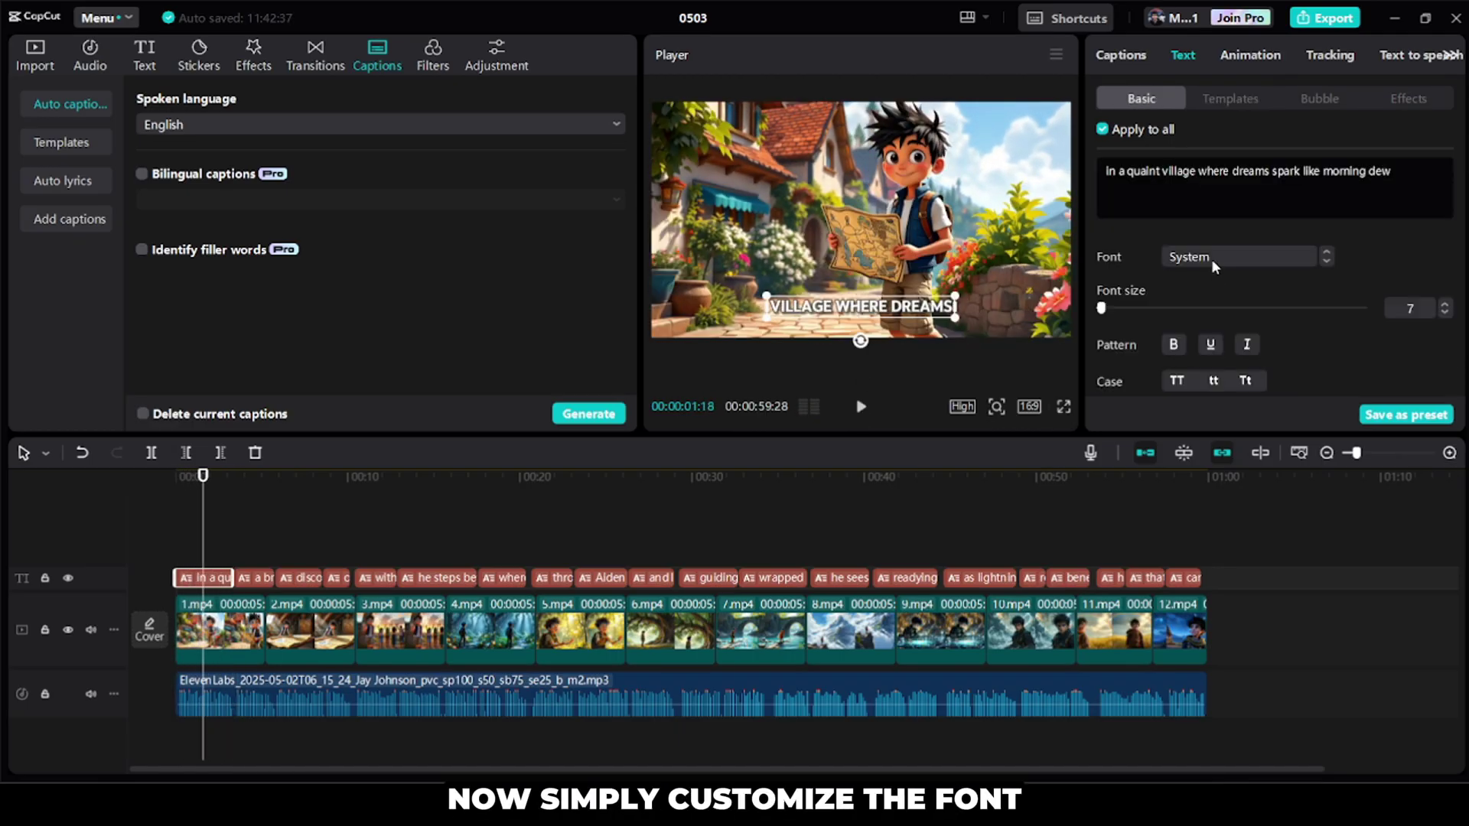
{"action": "left_click", "coordinate": [1213, 264]}
{"action": "left_click", "coordinate": [1240, 197]}
{"action": "left_click", "coordinate": [1177, 380]}
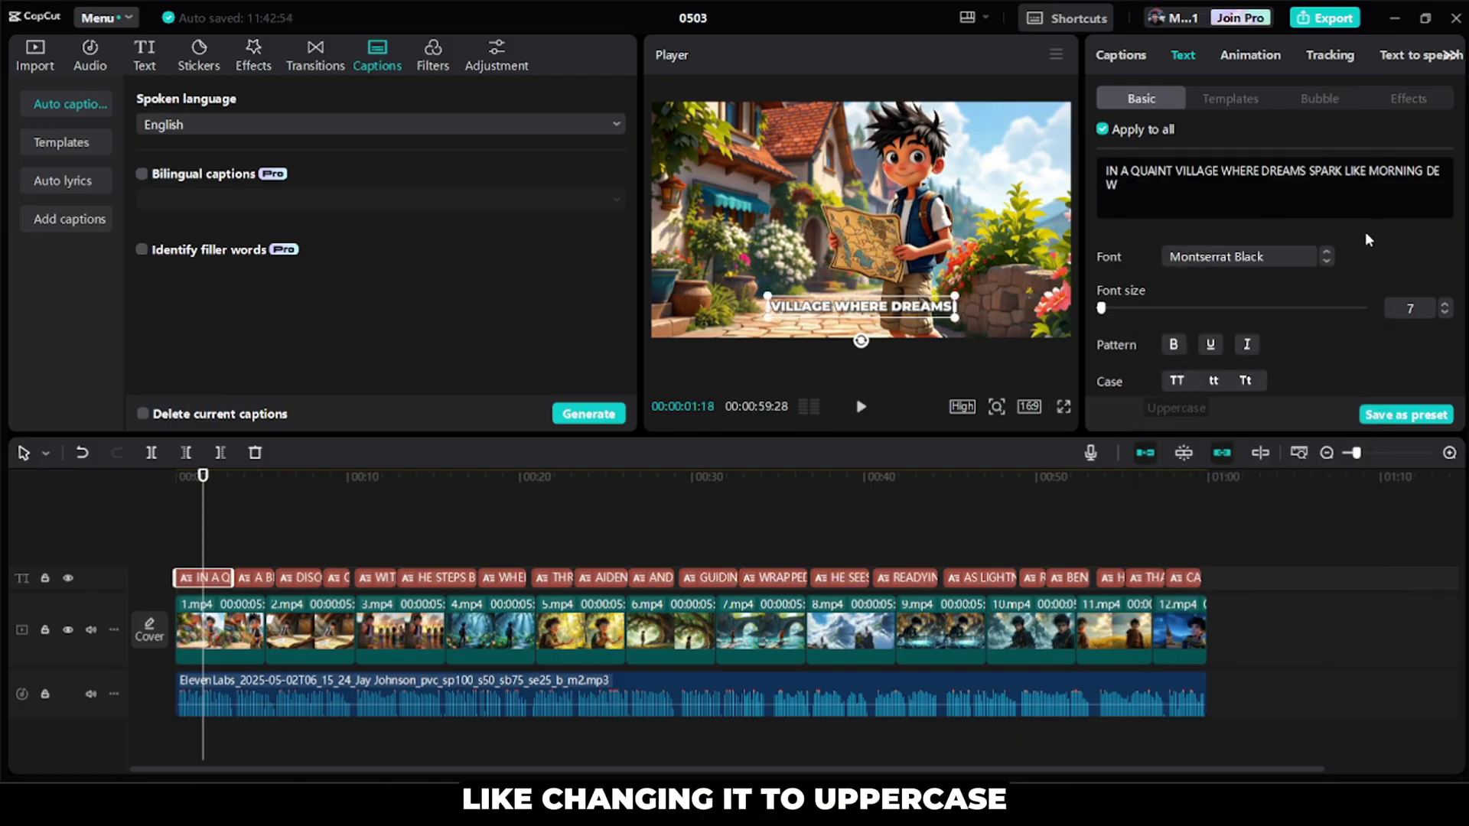
{"action": "left_click_drag", "start_coordinate": [1462, 187], "coordinate": [1462, 245]}
{"action": "scroll", "coordinate": [1176, 226], "scroll_direction": "up", "scroll_amount": 2}
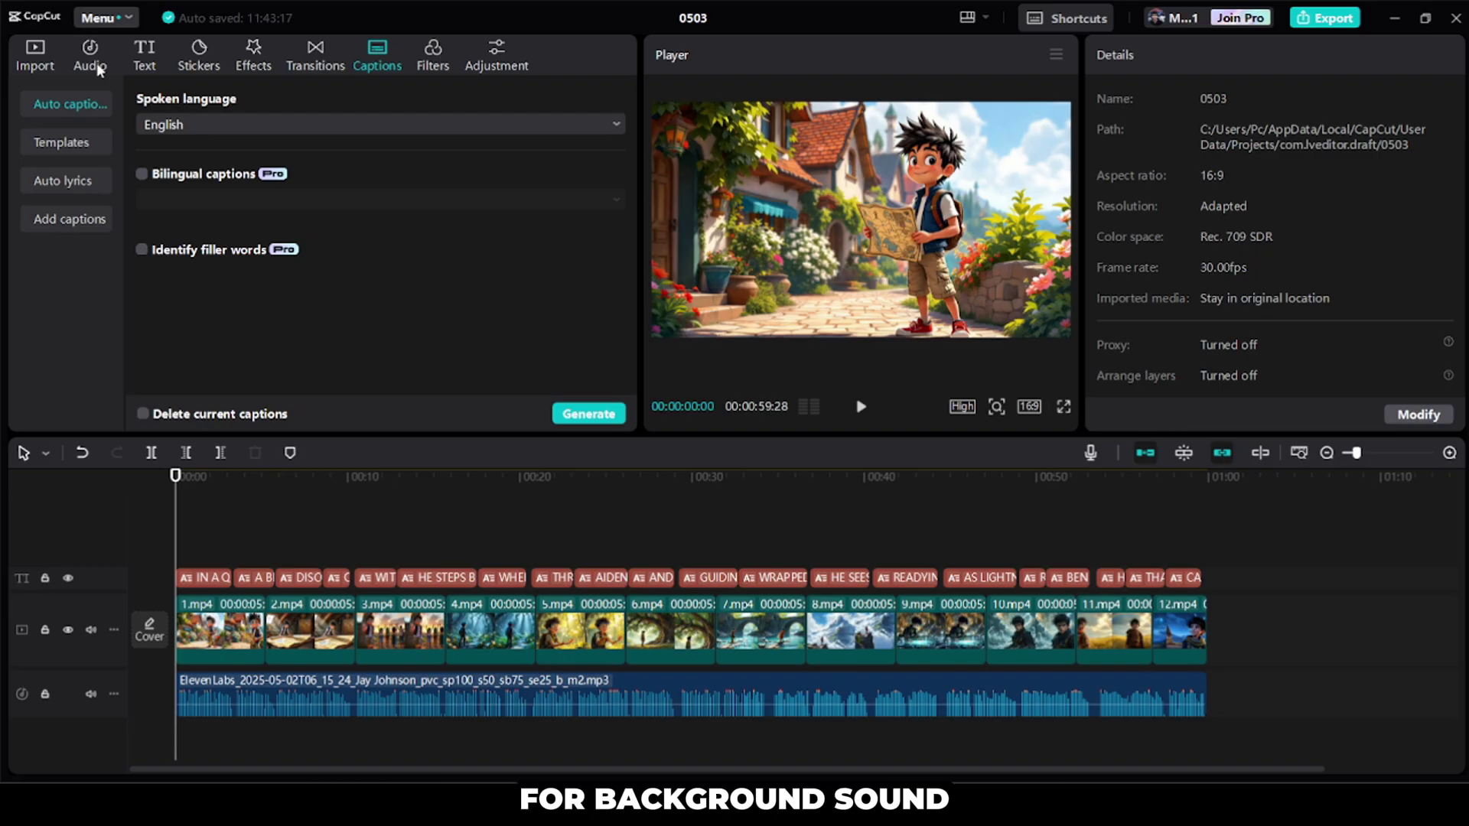
Search music for 'kids story' and add 'Ending, story, dramatic' to the timeline.
{"action": "left_click", "coordinate": [98, 68]}
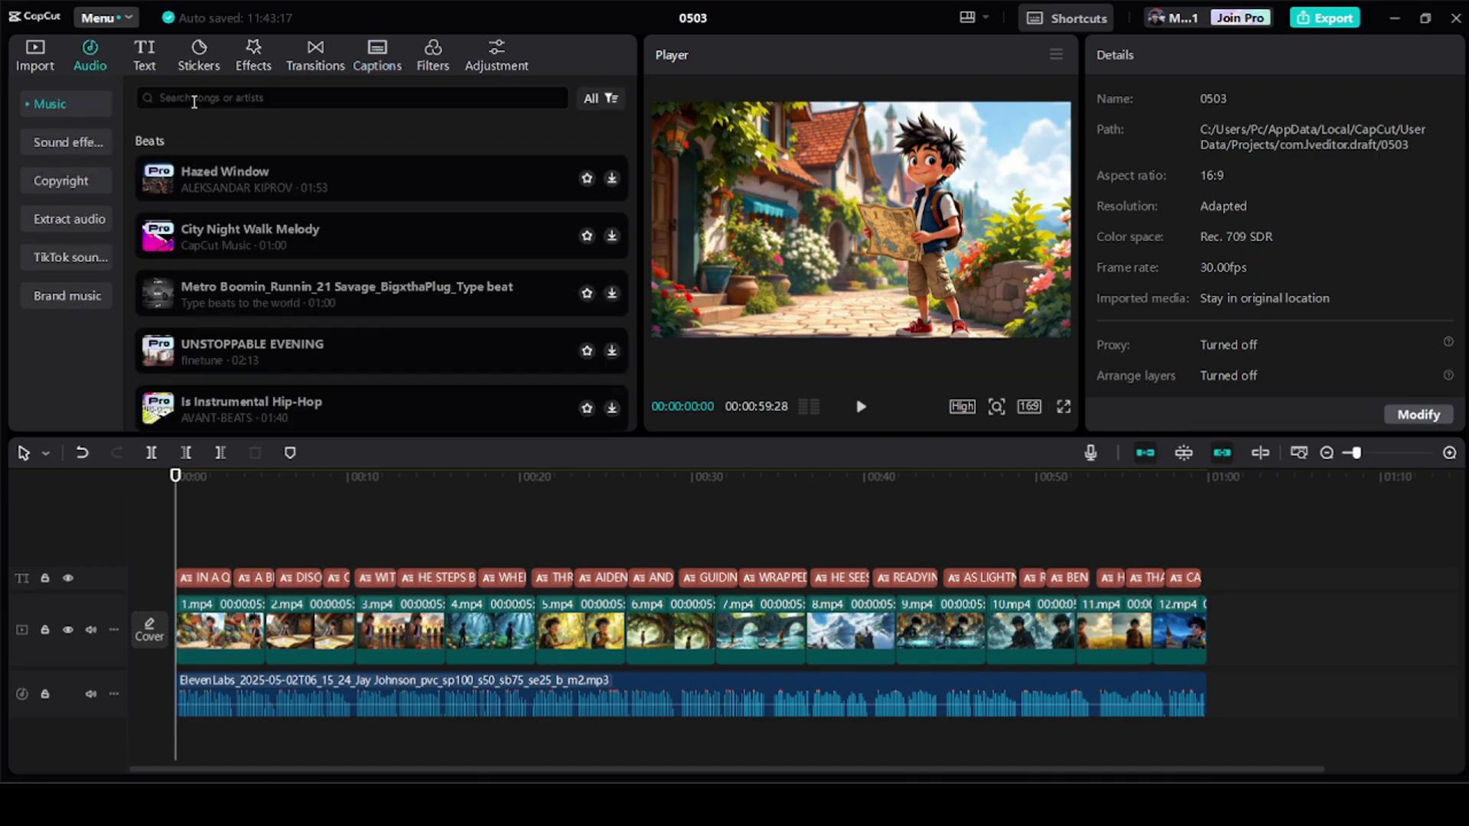
{"action": "left_click", "coordinate": [195, 102]}
{"action": "left_click", "coordinate": [182, 153]}
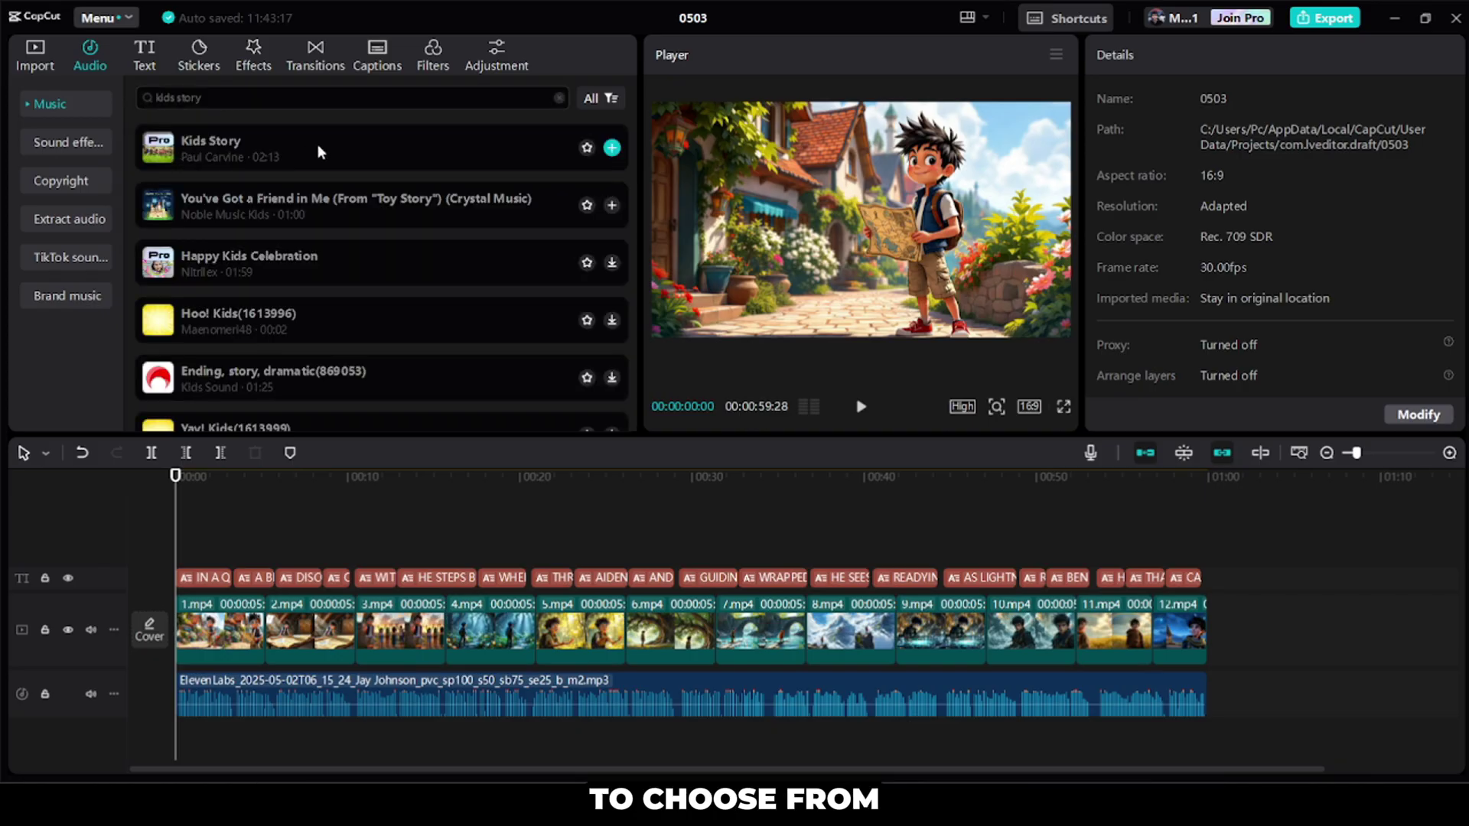
{"action": "left_click_drag", "start_coordinate": [634, 150], "coordinate": [632, 177]}
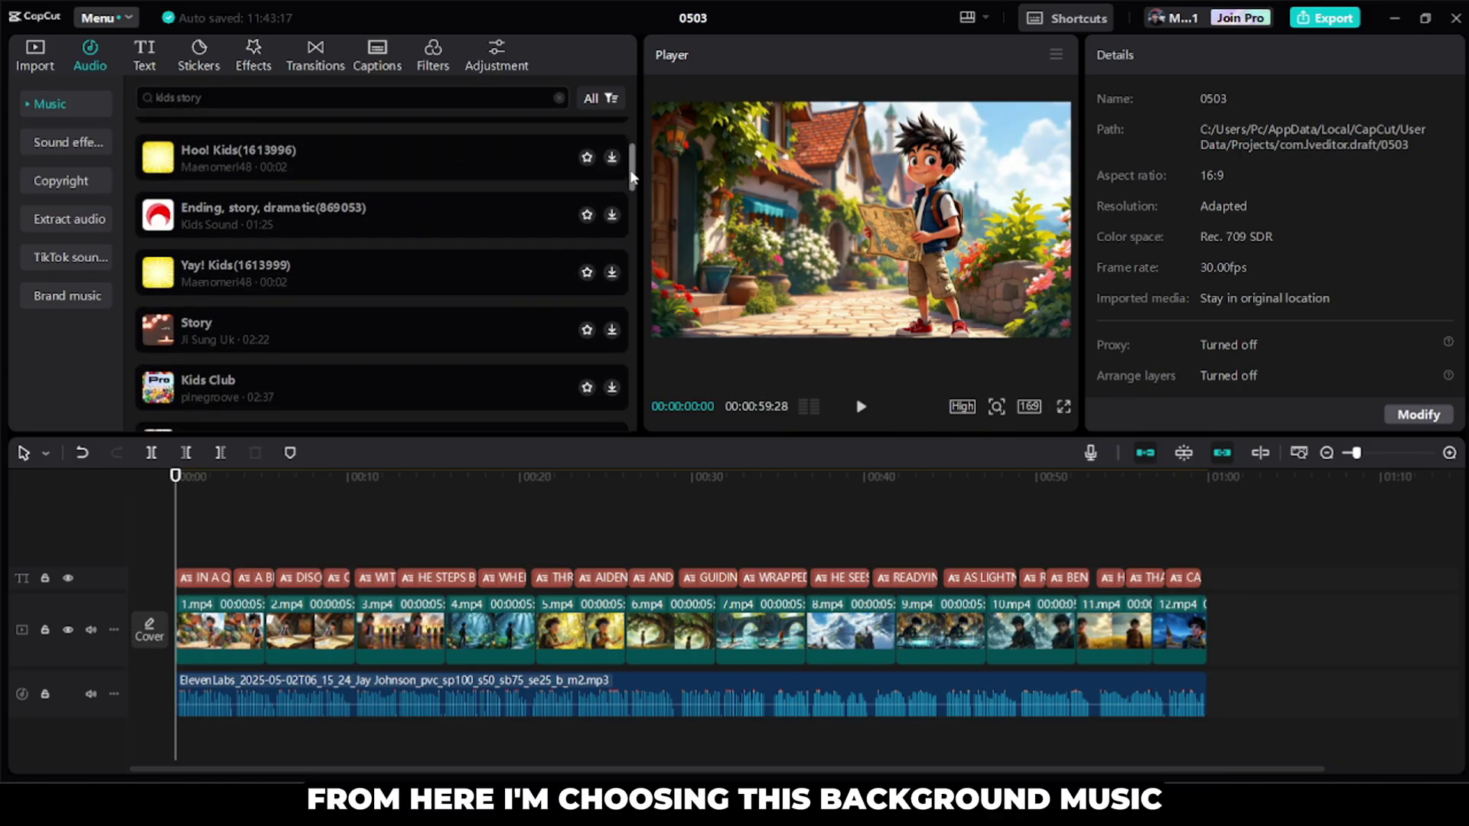
{"action": "left_click", "coordinate": [430, 223]}
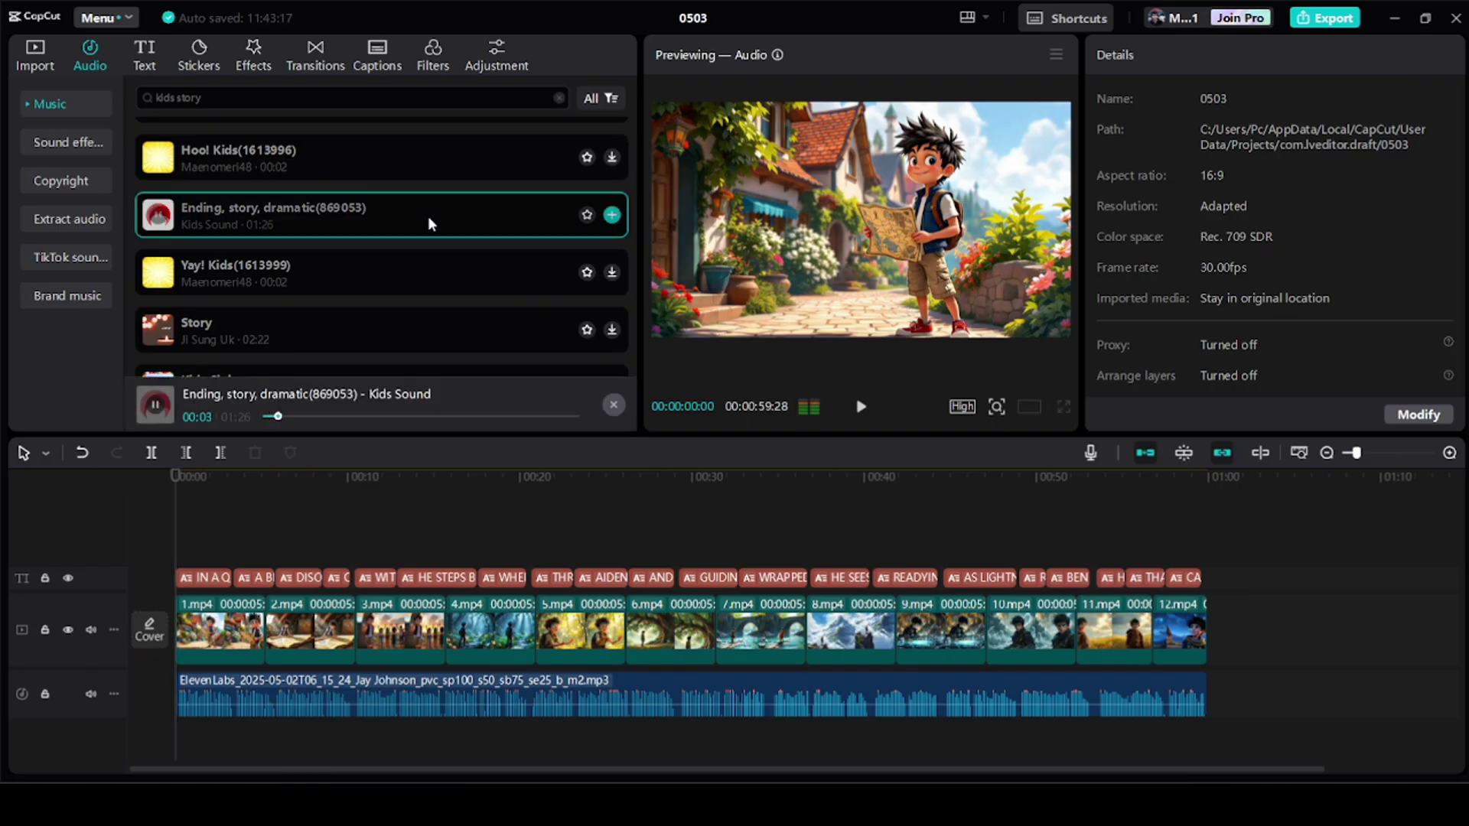
{"action": "left_click", "coordinate": [613, 215]}
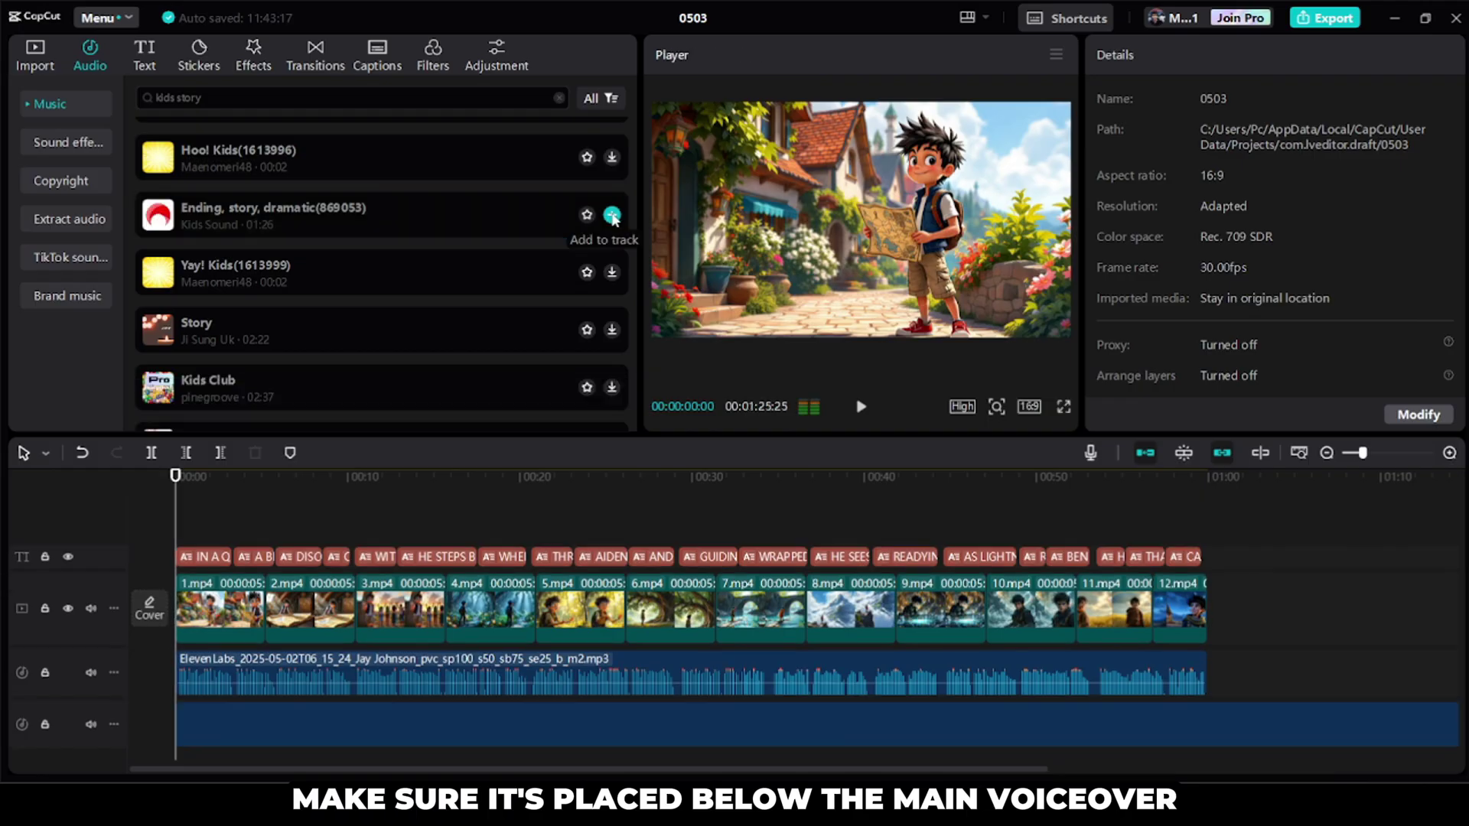
Cut the music off at the video's end and lower it to -20 dB.
{"action": "left_click", "coordinate": [1207, 569]}
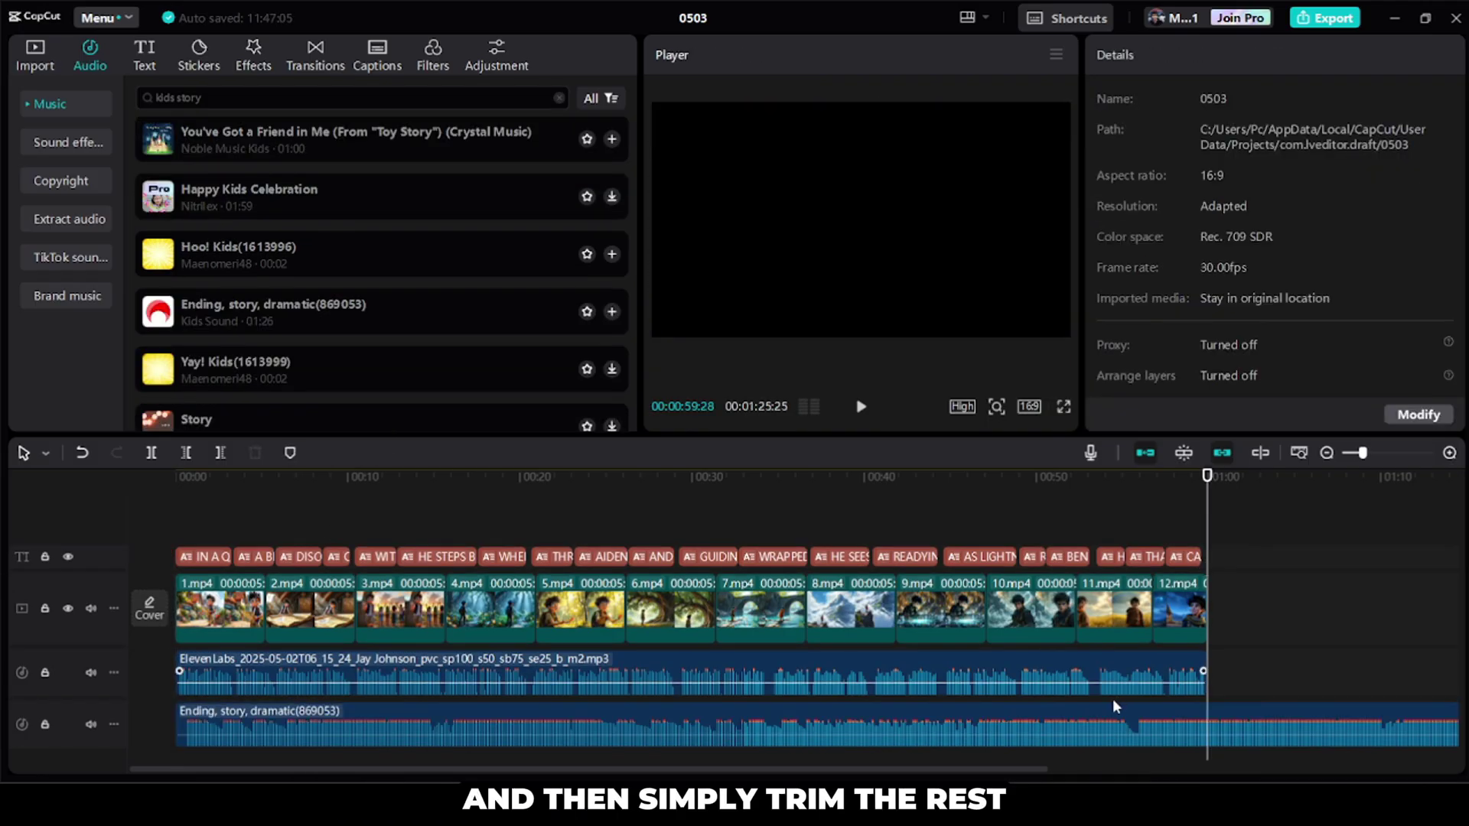
{"action": "left_click", "coordinate": [1110, 725]}
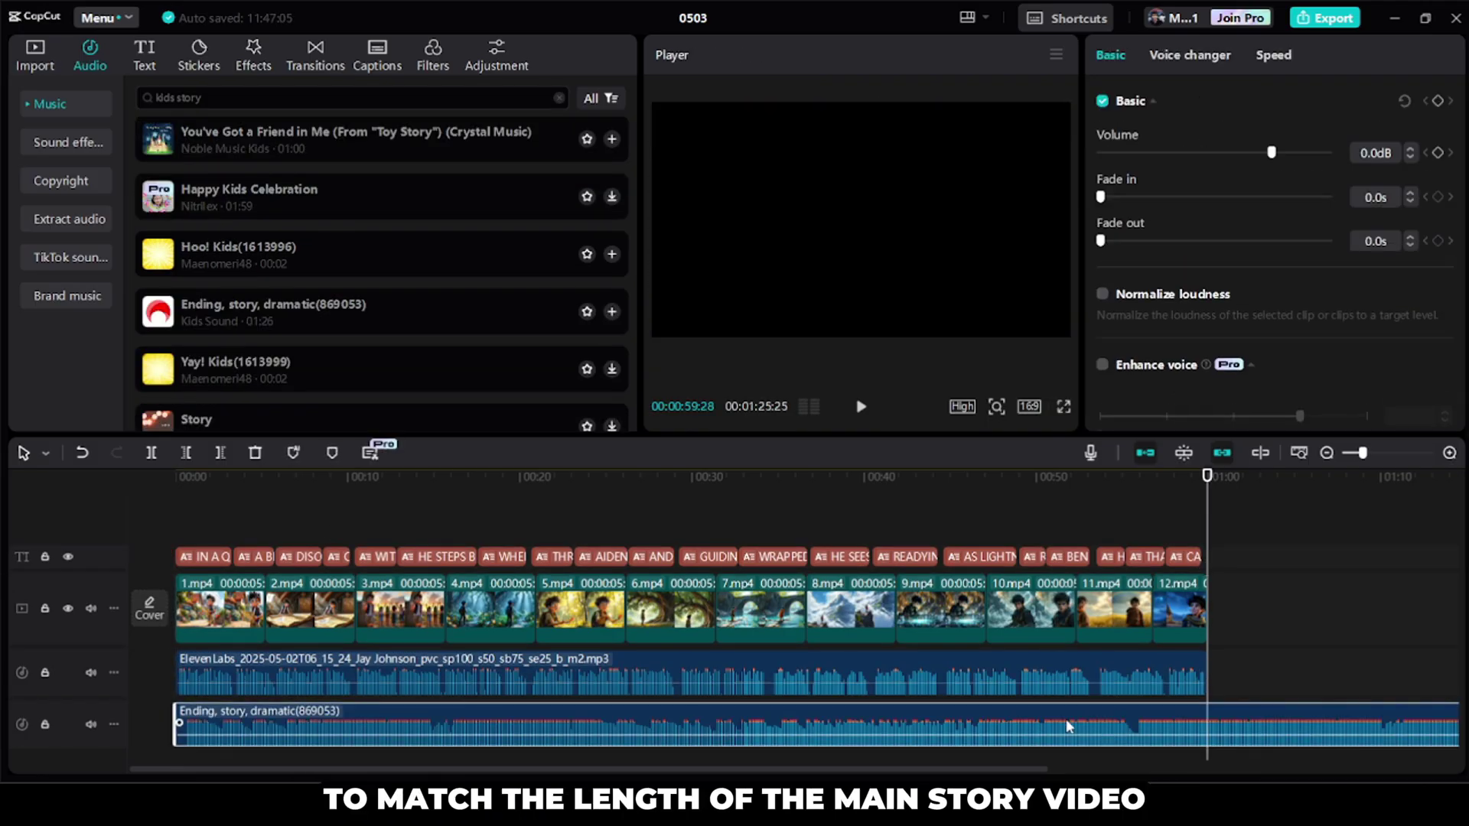
{"action": "left_click", "coordinate": [222, 453]}
{"action": "left_click_drag", "start_coordinate": [1272, 153], "coordinate": [1211, 155]}
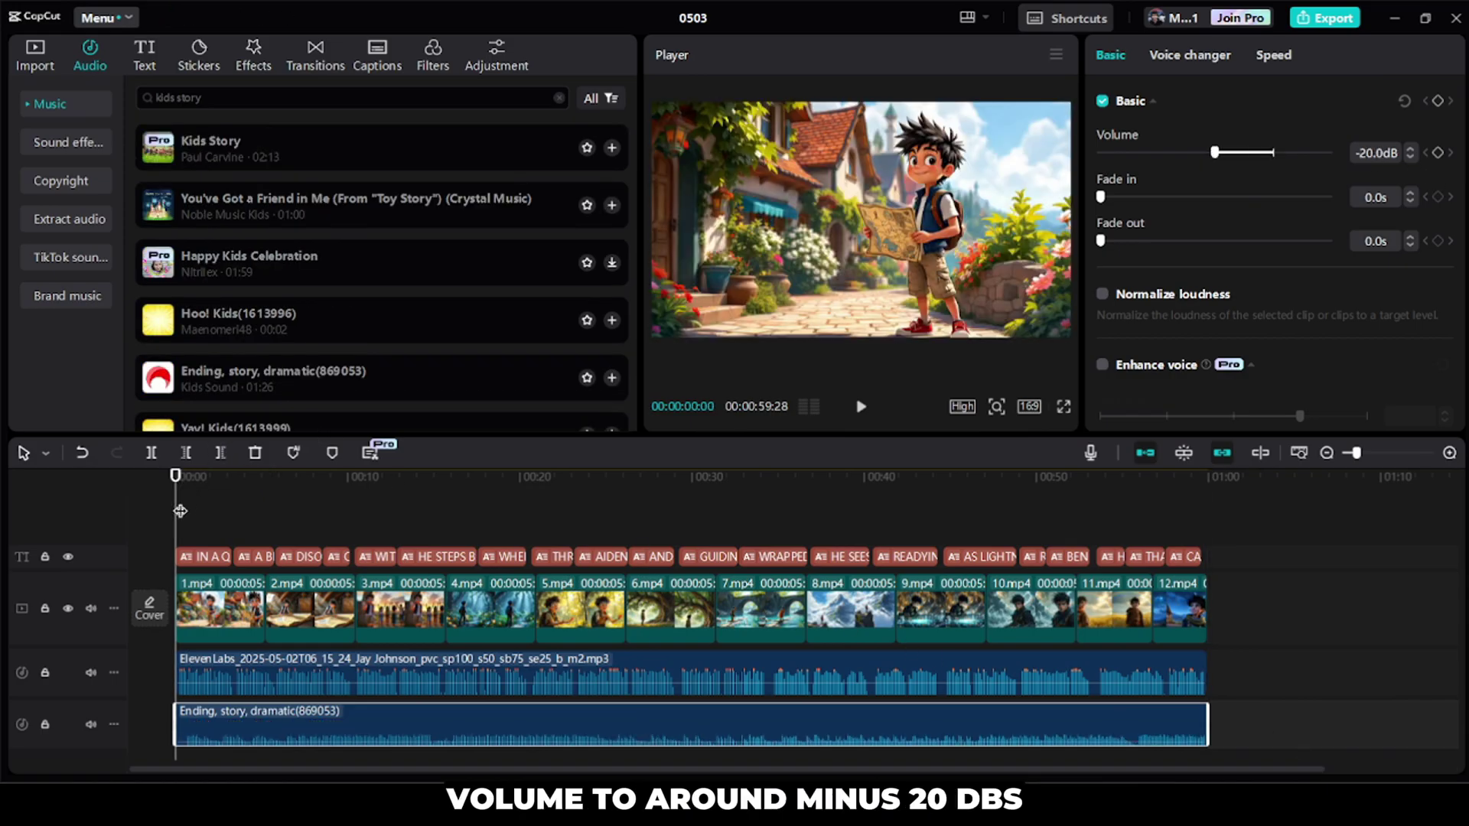
Raise the voiceover clip's volume to 5 dB.
{"action": "left_click", "coordinate": [596, 670]}
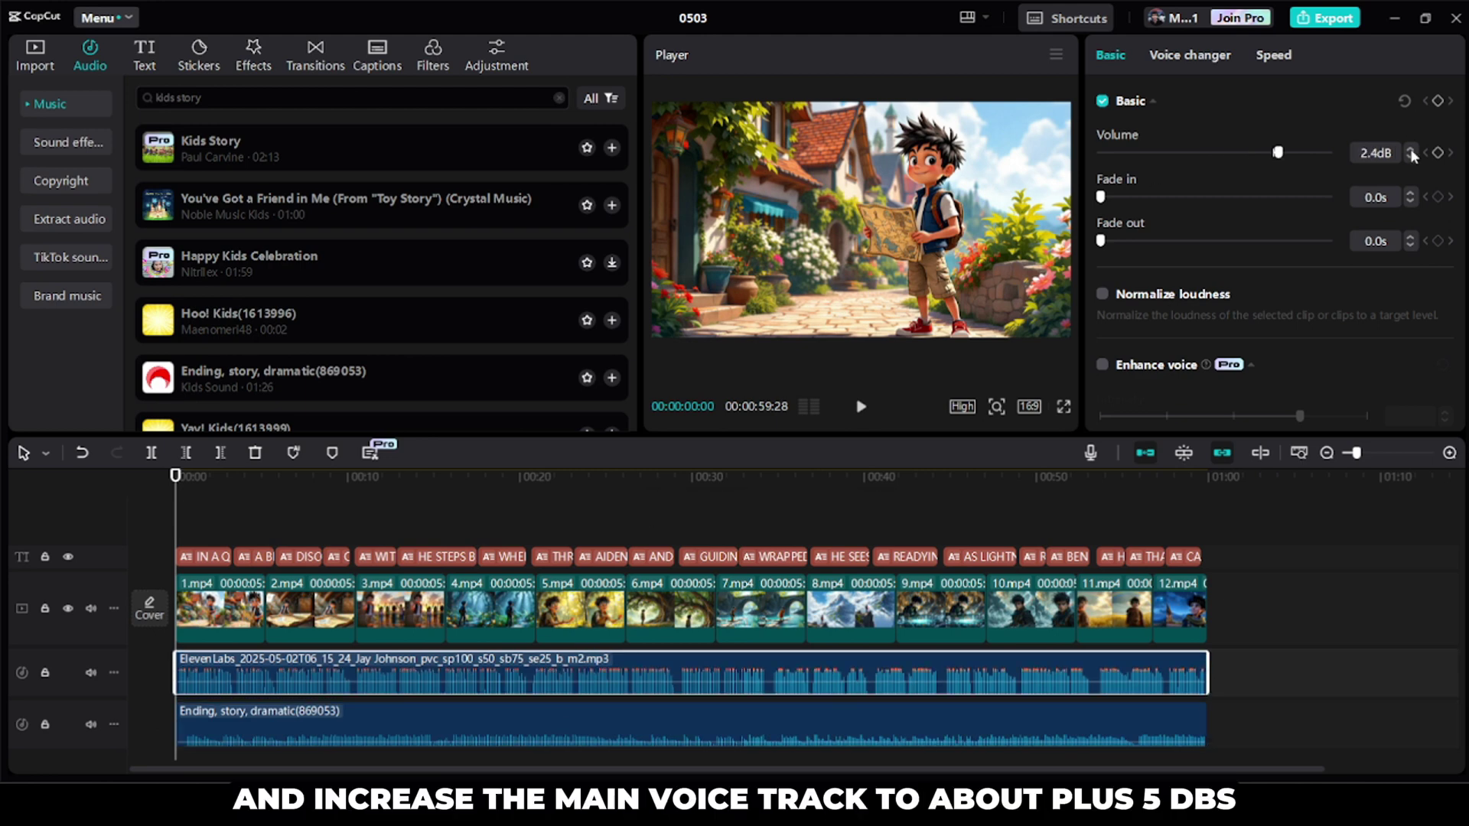
{"action": "left_click", "coordinate": [1412, 150]}
{"action": "left_click", "coordinate": [1412, 150]}
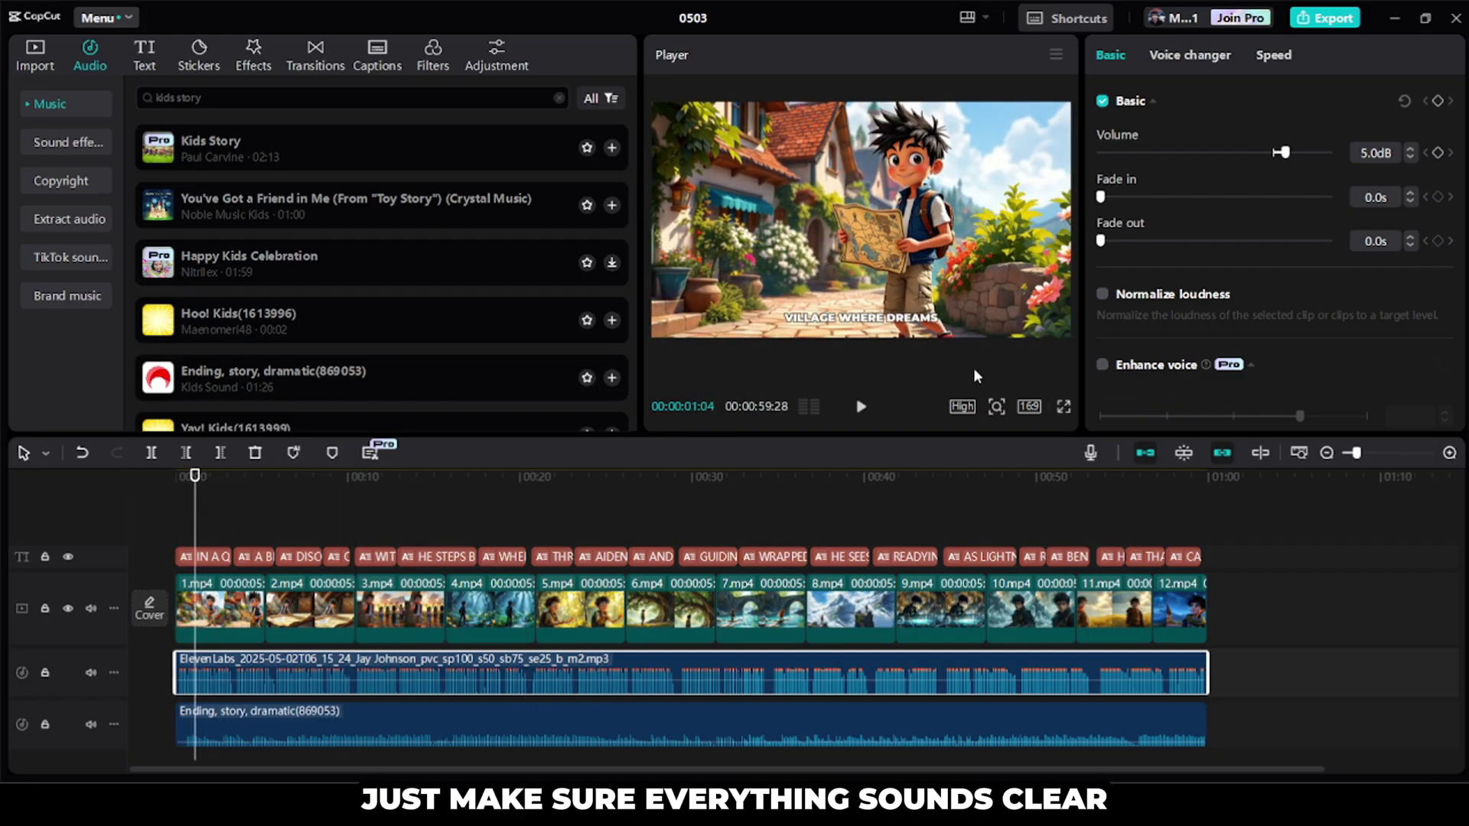
{"action": "left_click", "coordinate": [875, 520]}
Search sound effects for 'thunder' and add Thunder (short) at the stormy scene near 0:49.
{"action": "left_click", "coordinate": [69, 143]}
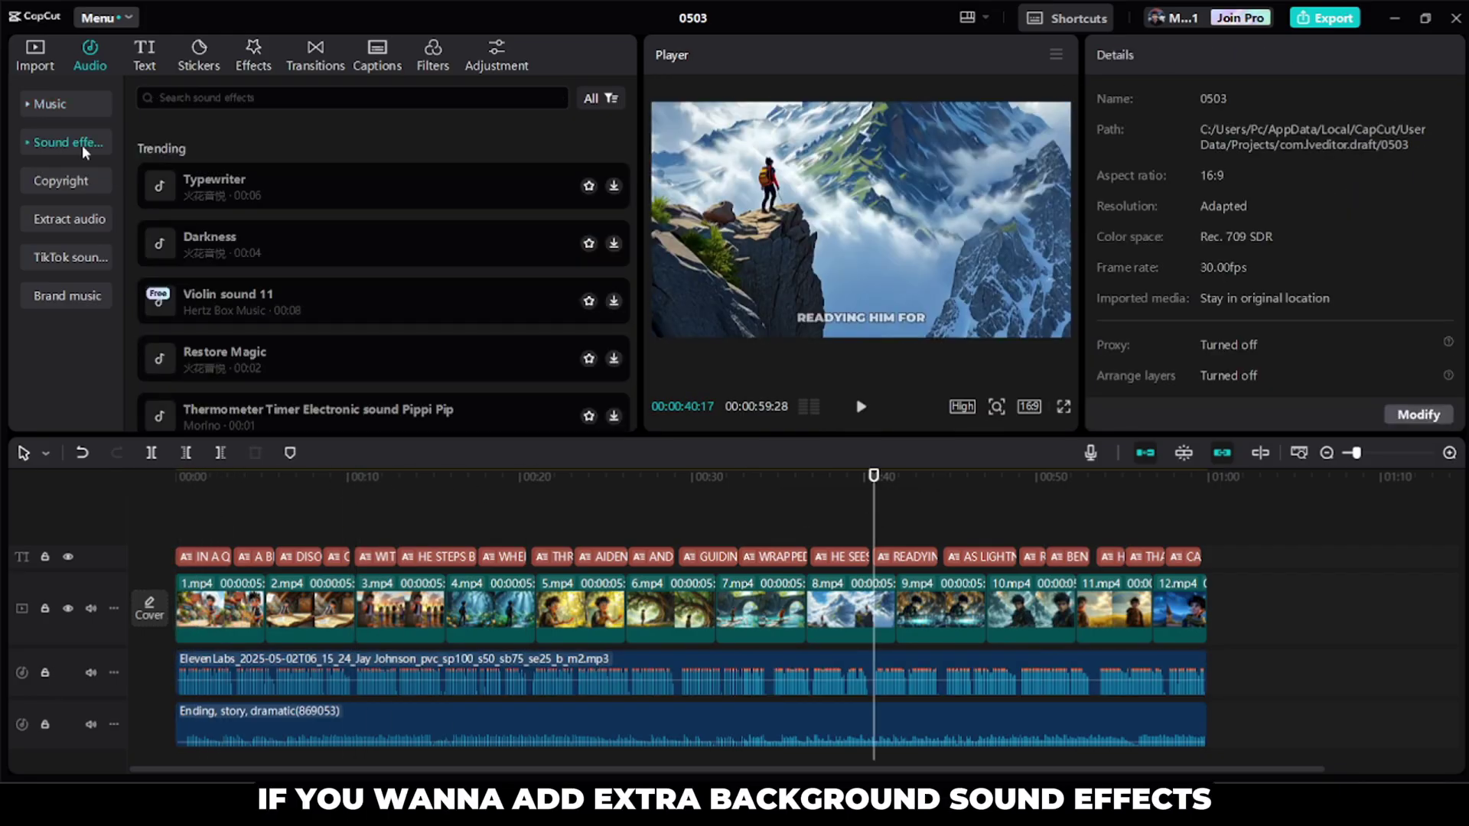
{"action": "left_click_drag", "start_coordinate": [876, 520], "coordinate": [1023, 521]}
{"action": "left_click", "coordinate": [373, 103]}
{"action": "type", "text": "thunder"}
{"action": "key", "text": "Return"}
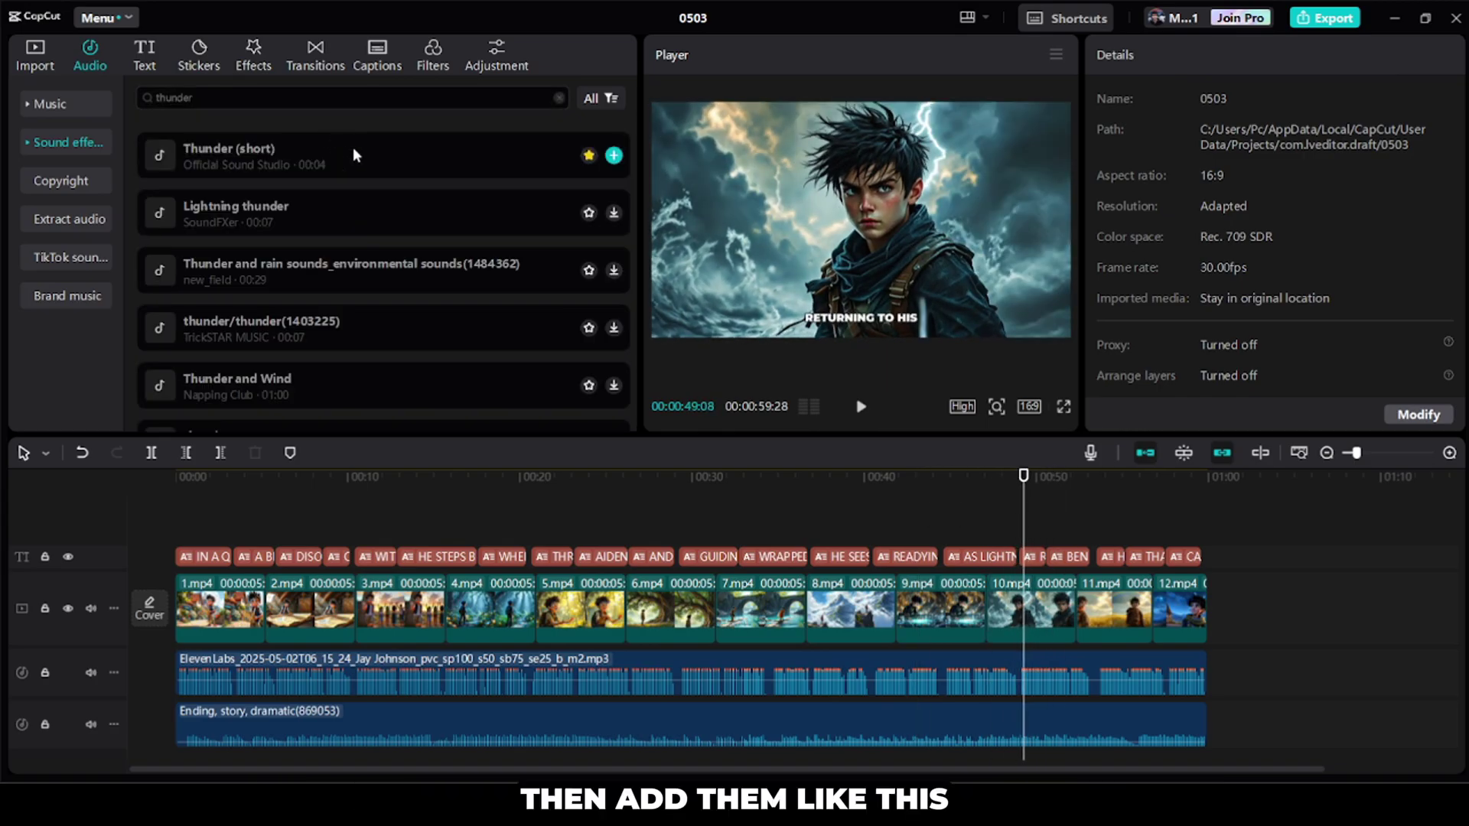
{"action": "left_click", "coordinate": [398, 157]}
{"action": "left_click", "coordinate": [614, 156]}
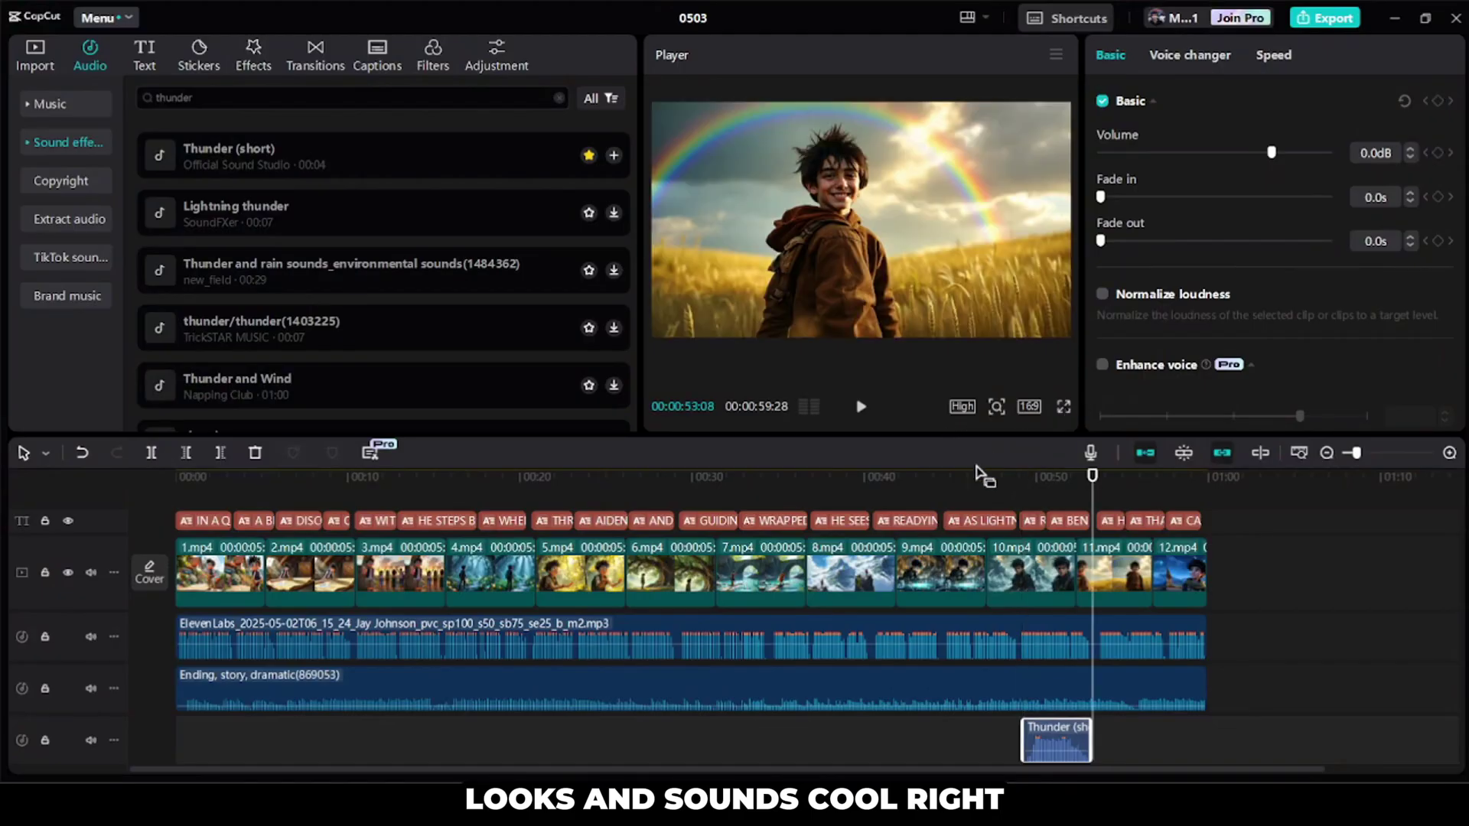
{"action": "left_click_drag", "start_coordinate": [978, 490], "coordinate": [198, 511]}
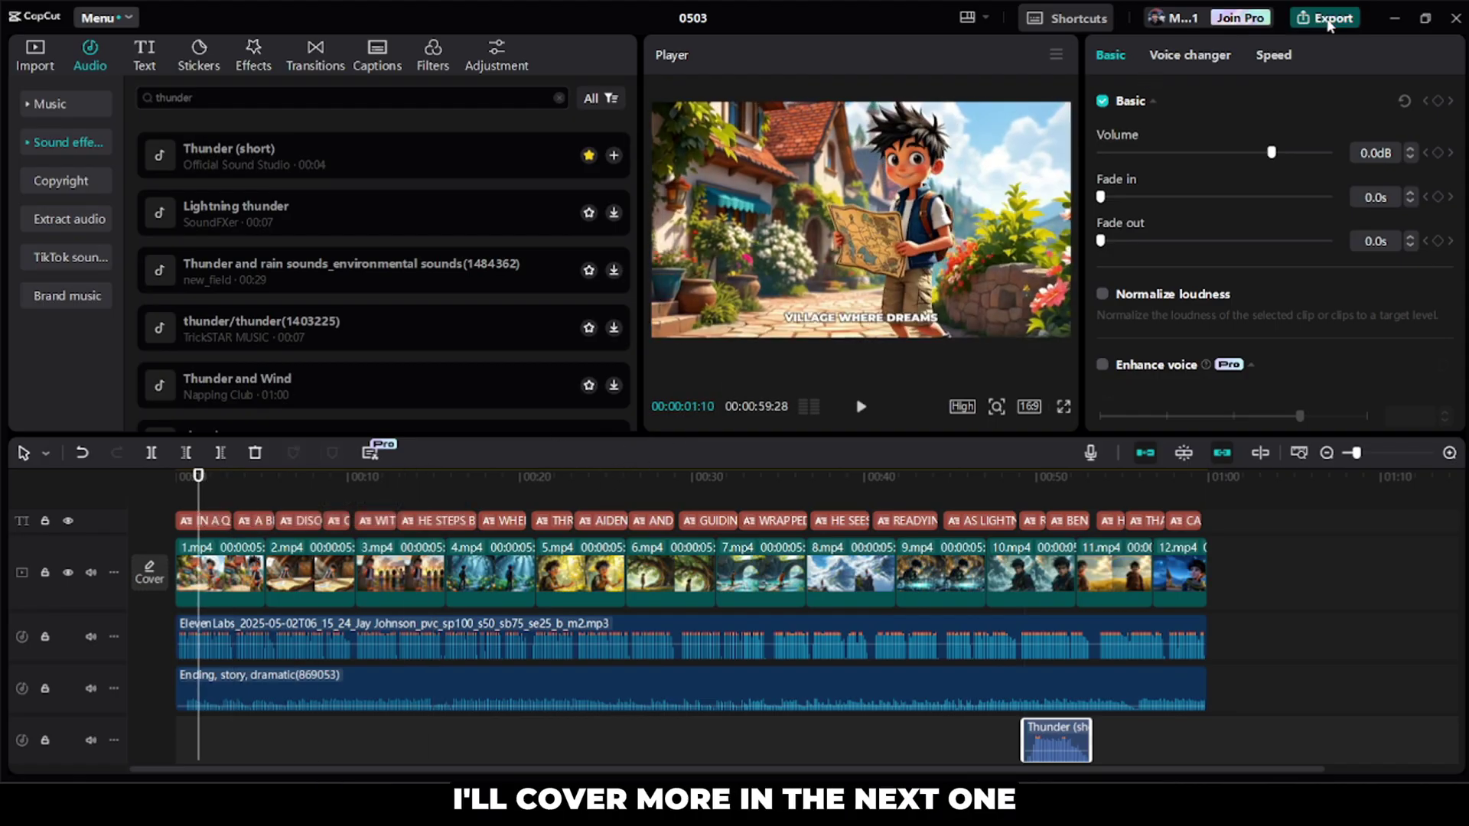
Export project 0503 as a 4K HEVC mp4 at 30fps.
{"action": "left_click", "coordinate": [1329, 22]}
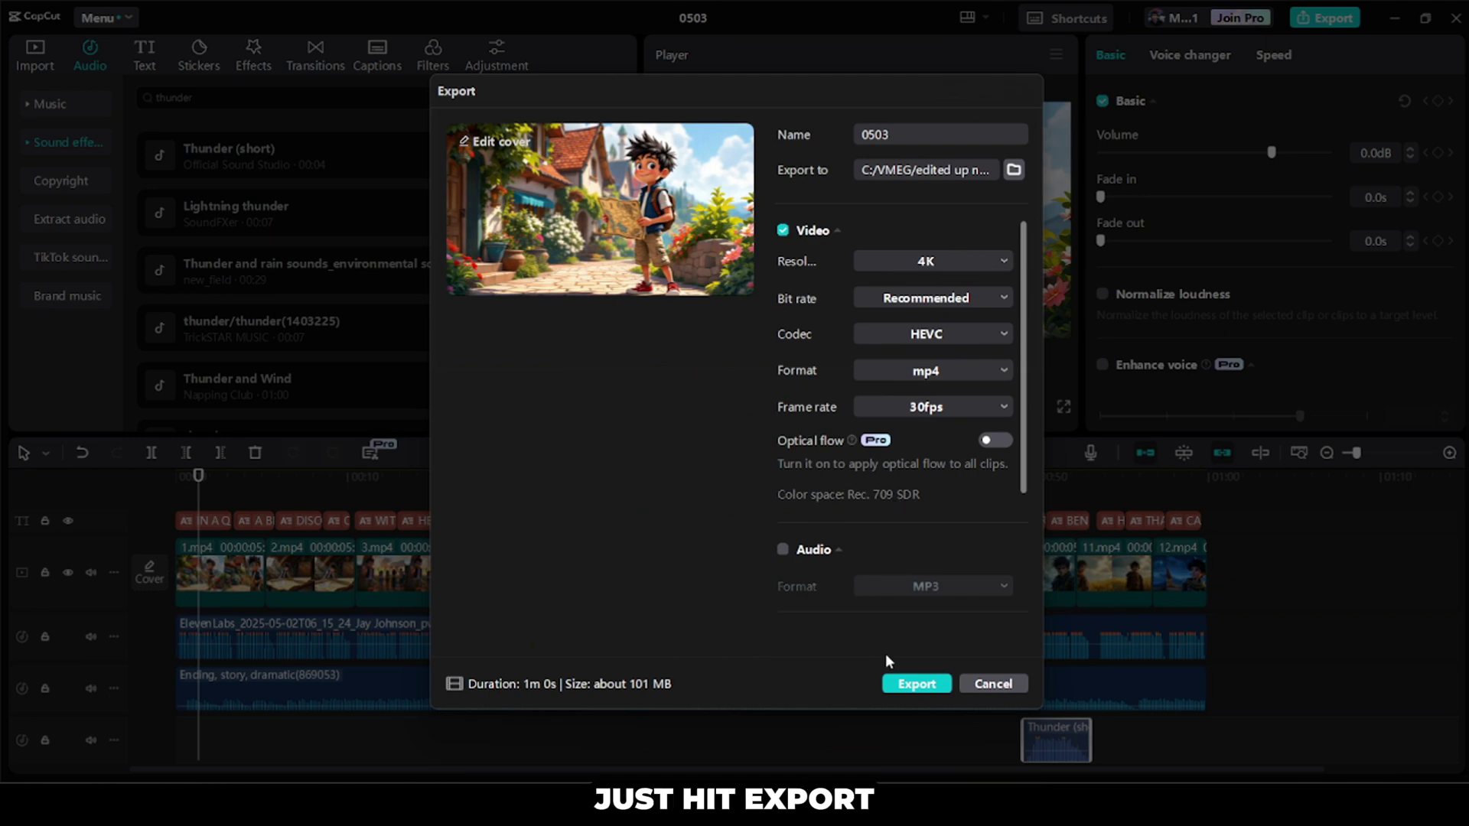
{"action": "left_click", "coordinate": [916, 684]}
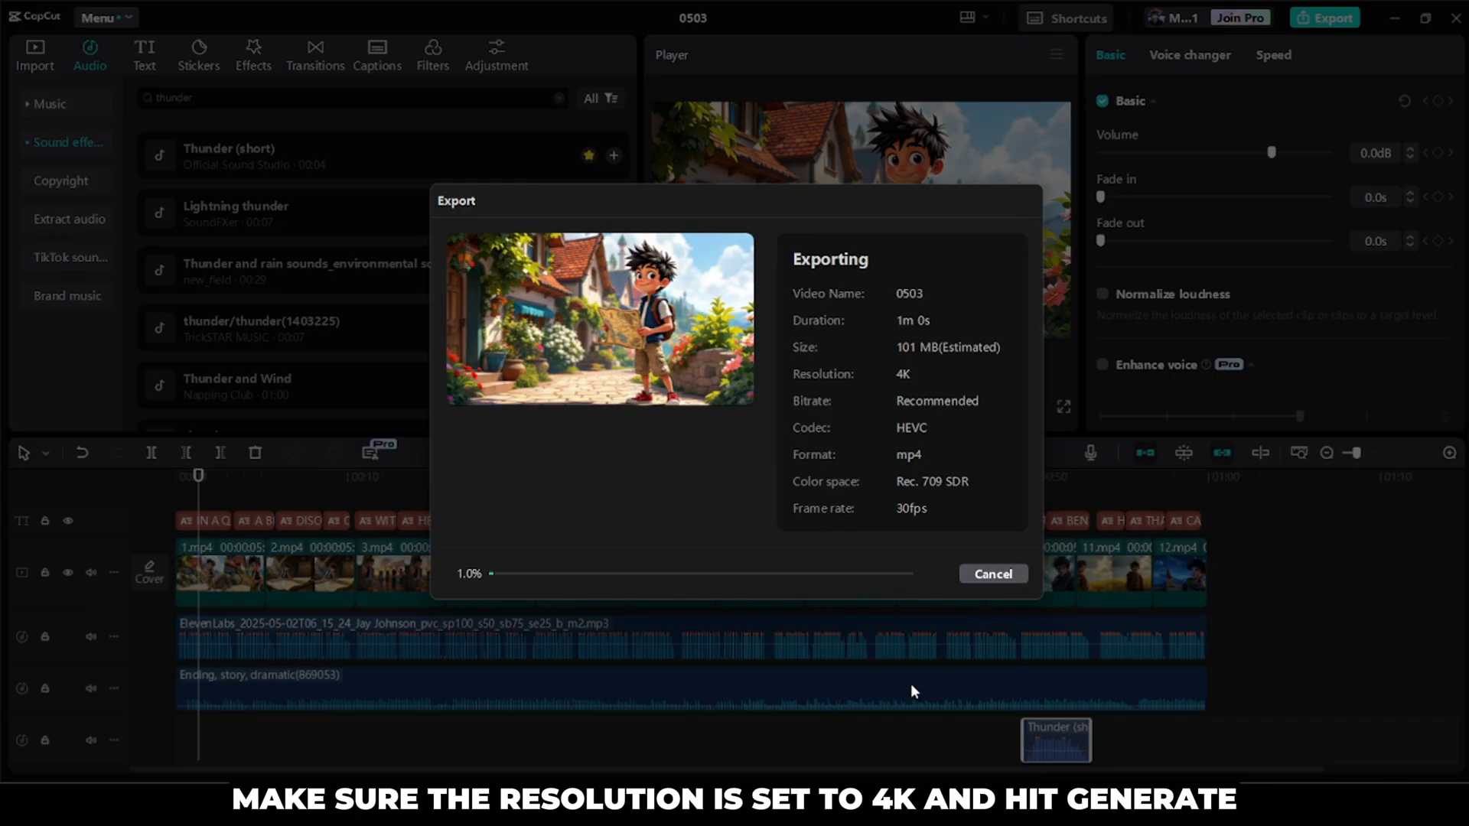